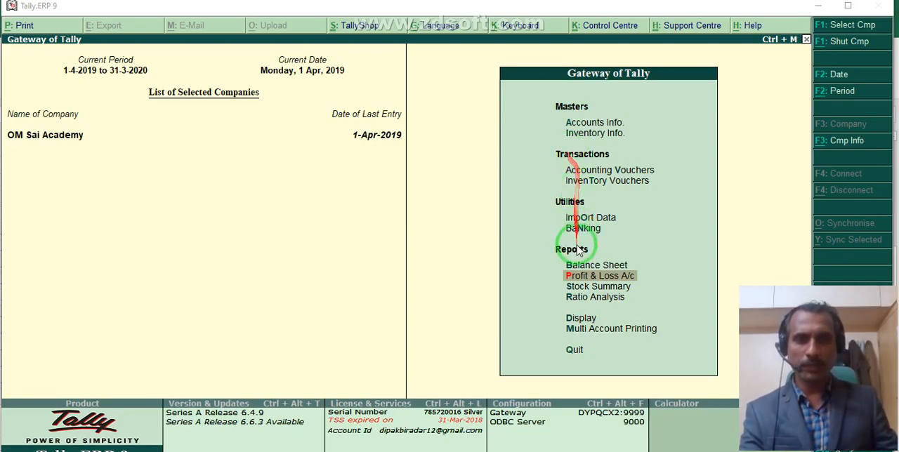
Open the Profit & Loss A/c in detailed view and examine its income, expense, purchase and sales groups.
left_click(583, 277)
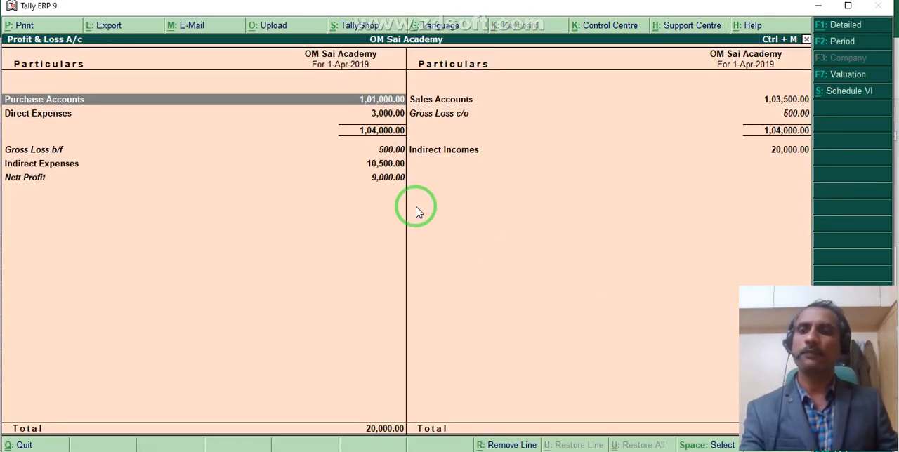
key("alt+F1")
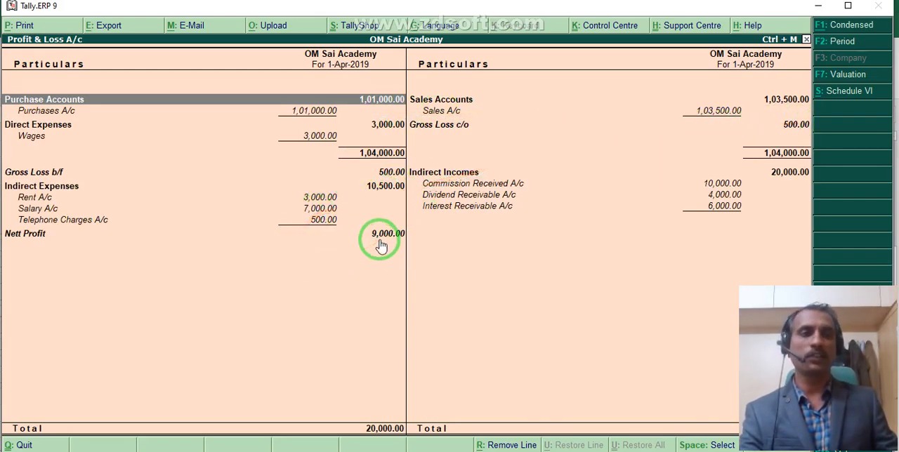
left_click(437, 174)
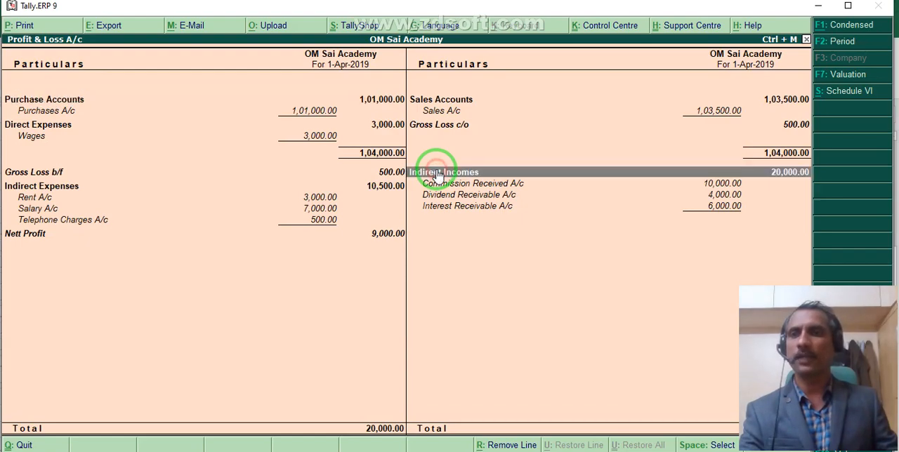
left_click(58, 189)
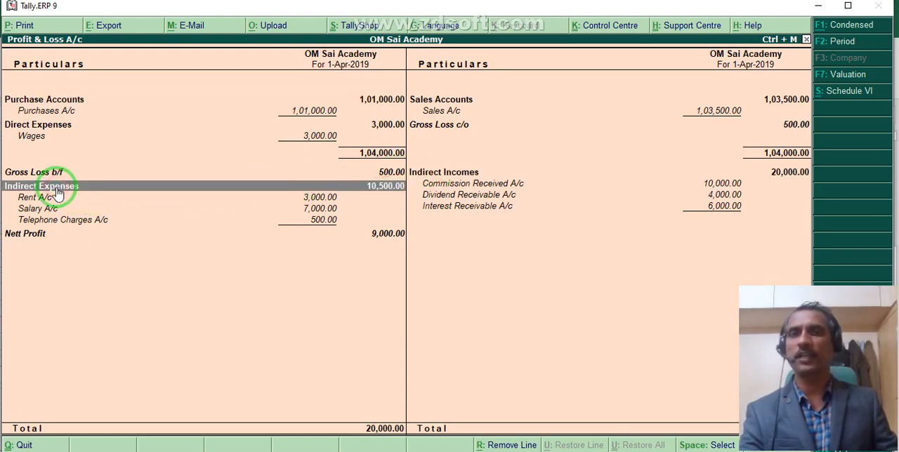
left_click(374, 97)
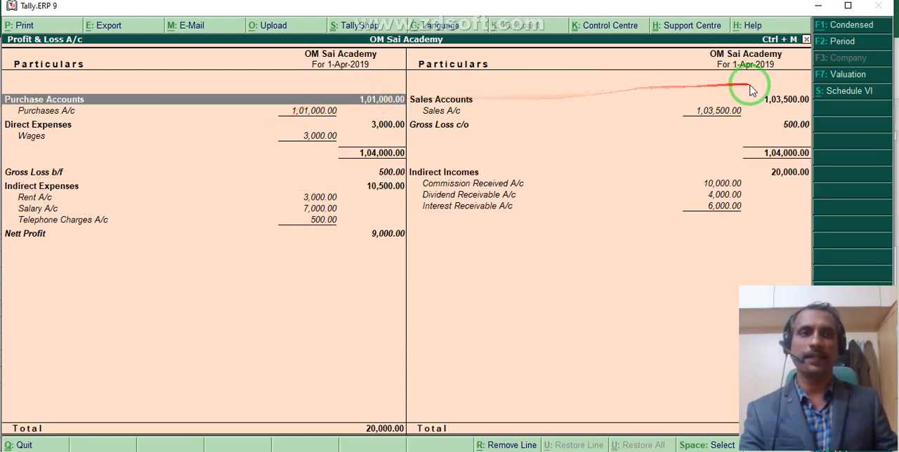
left_click(773, 100)
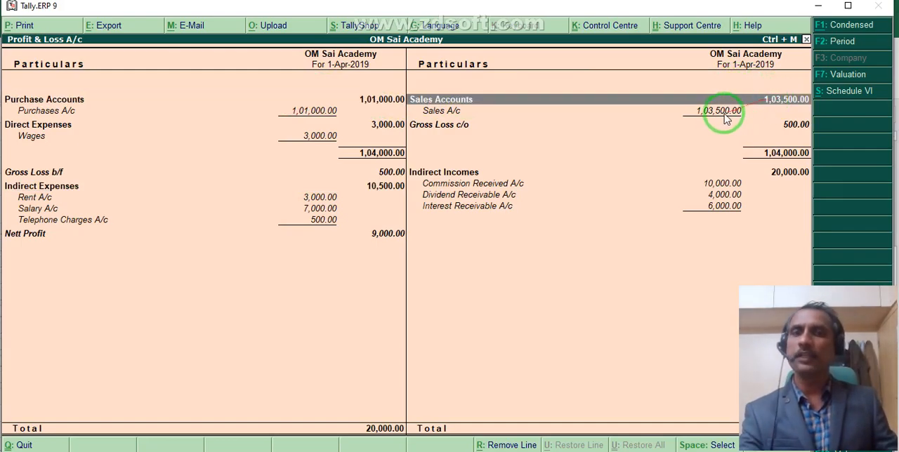
key("Escape")
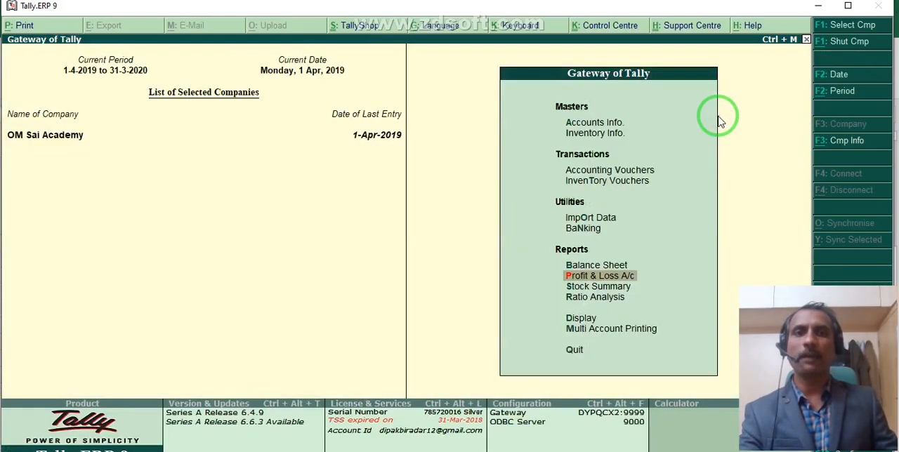
Open the Balance Sheet report and expand it to the detailed view.
left_click(579, 266)
left_click(579, 267)
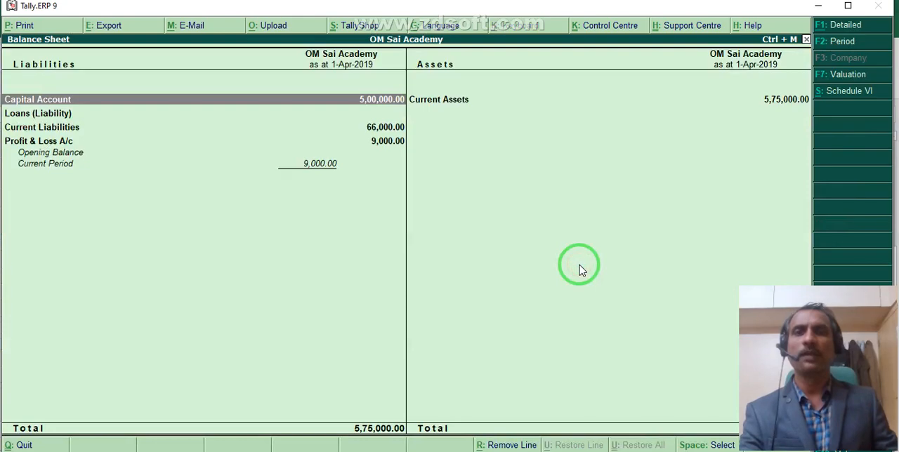
key("alt+F1")
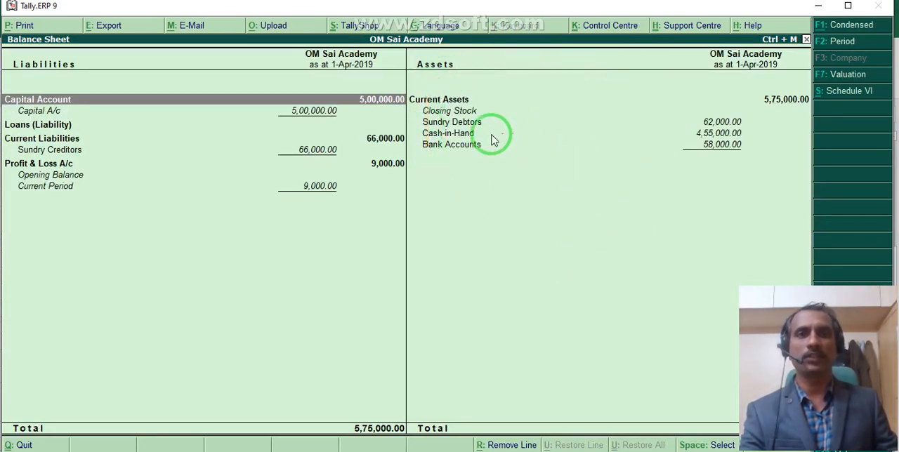
Drill down from Sundry Debtors to the debtor's April ledger vouchers, check them in detailed format and return to the Balance Sheet.
double_click(436, 124)
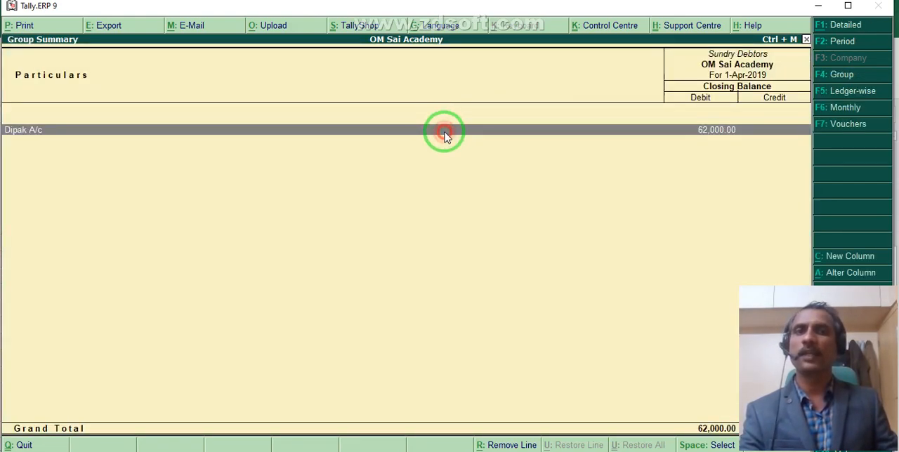
double_click(511, 126)
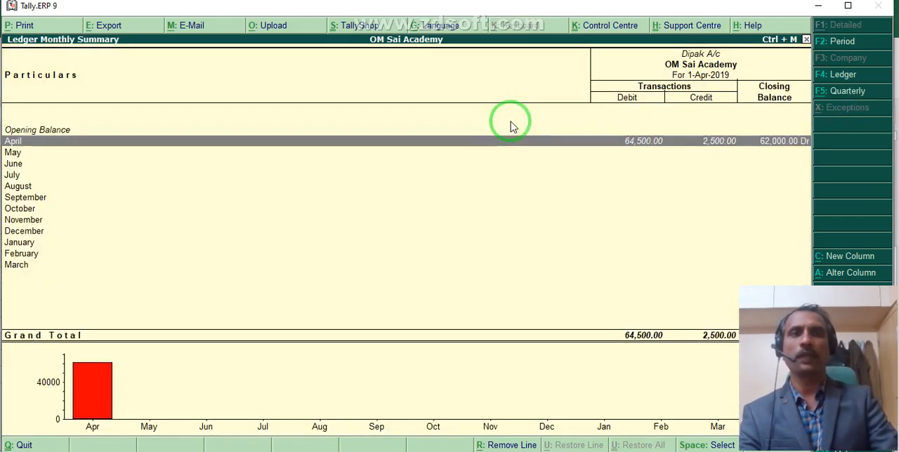
key("Return")
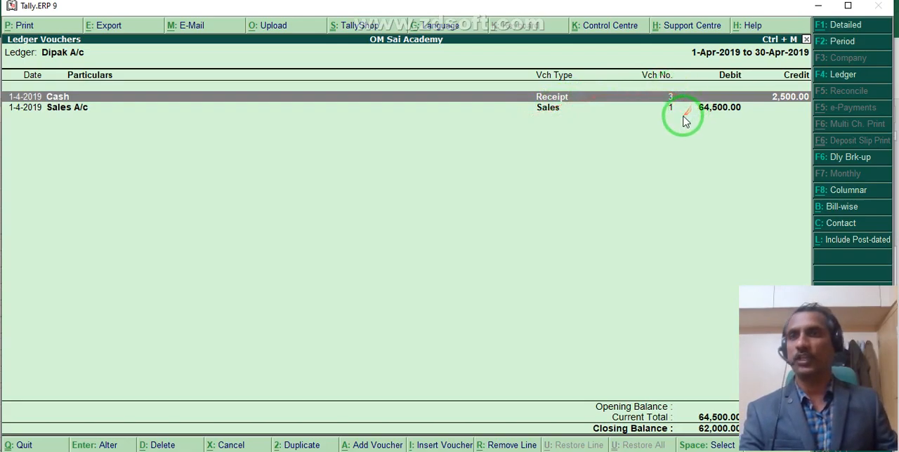
key("alt+F1")
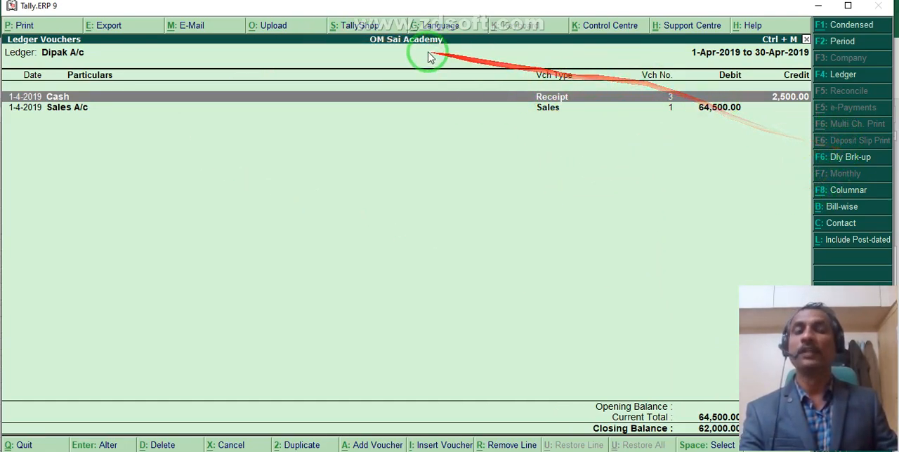
left_click(843, 27)
left_click(843, 26)
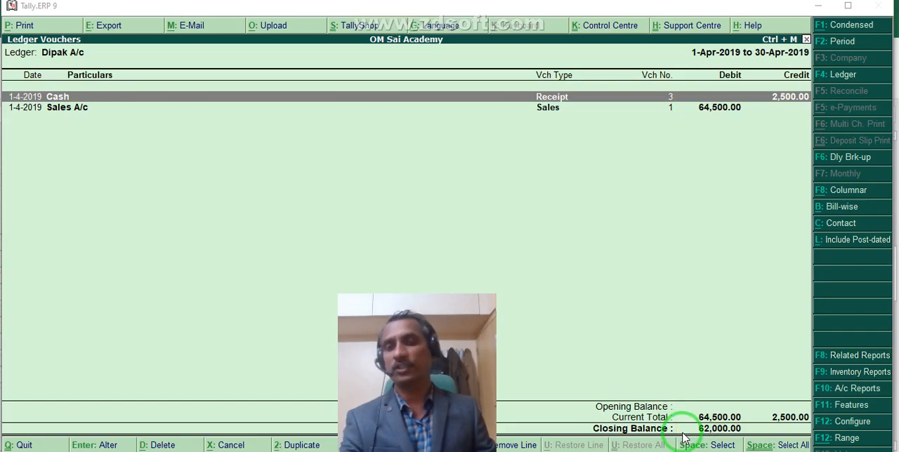
key("Escape")
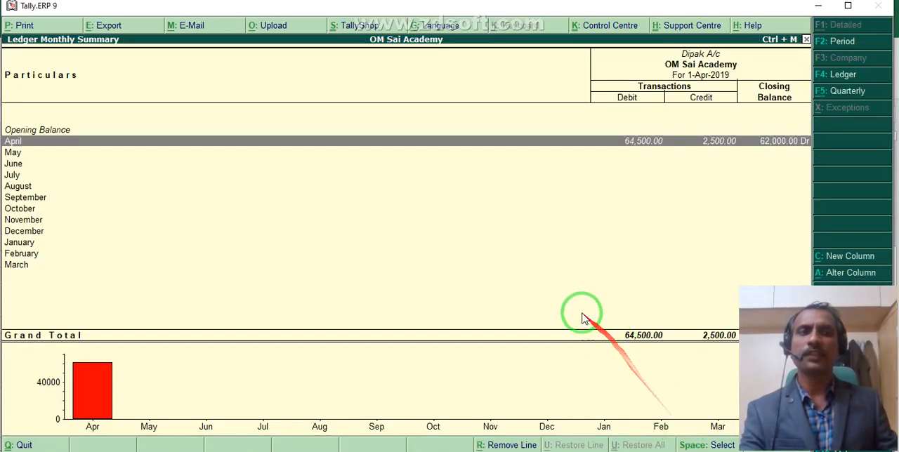
key("Escape")
key("Escape")
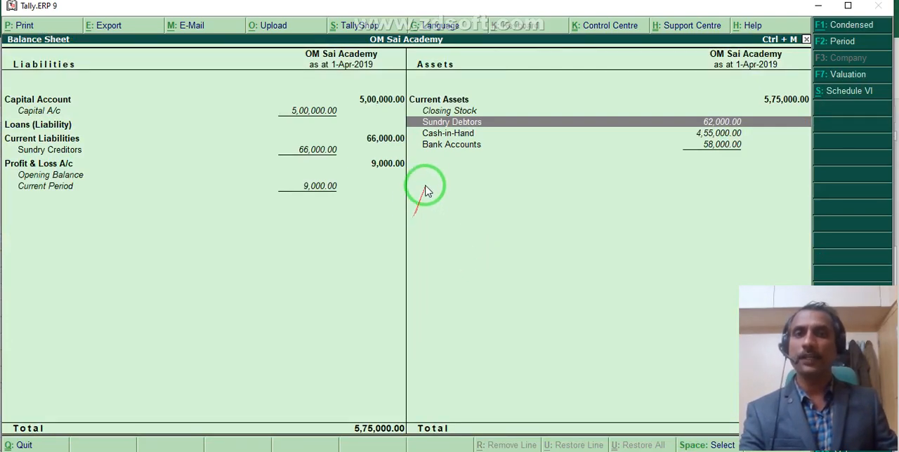
Drill down from Sundry Creditors to the creditor's April ledger vouchers, and return to the Gateway of Tally.
left_click(304, 154)
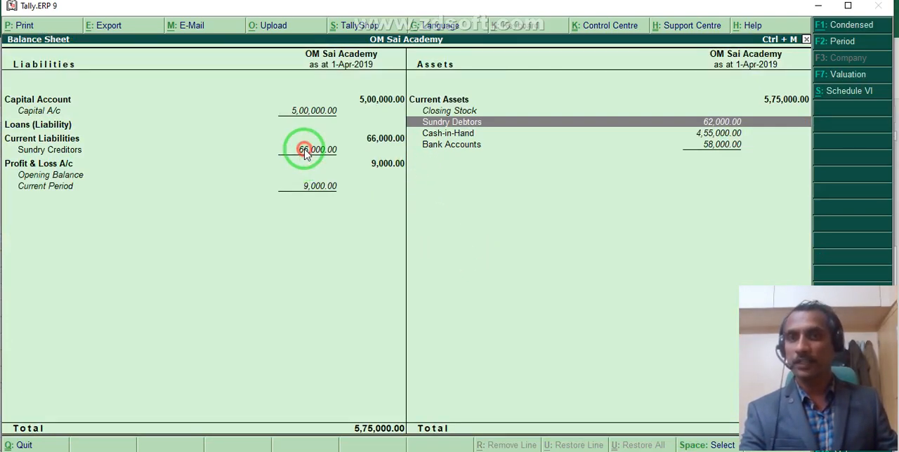
left_click(304, 153)
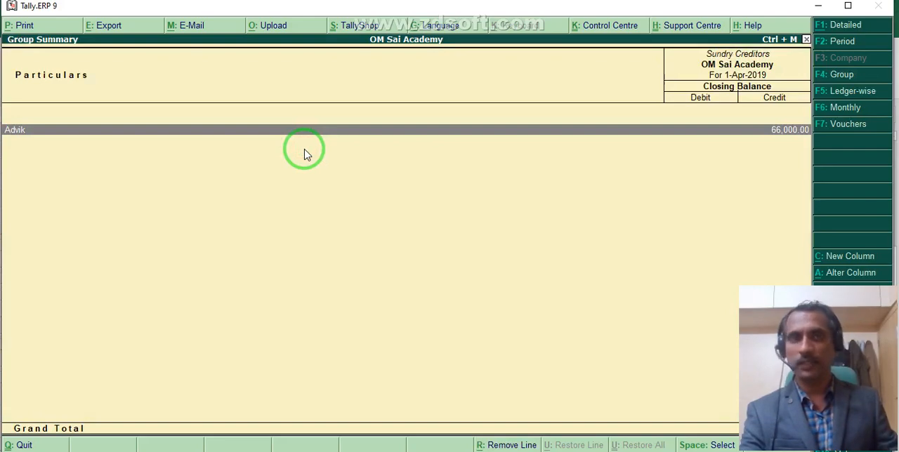
left_click(300, 132)
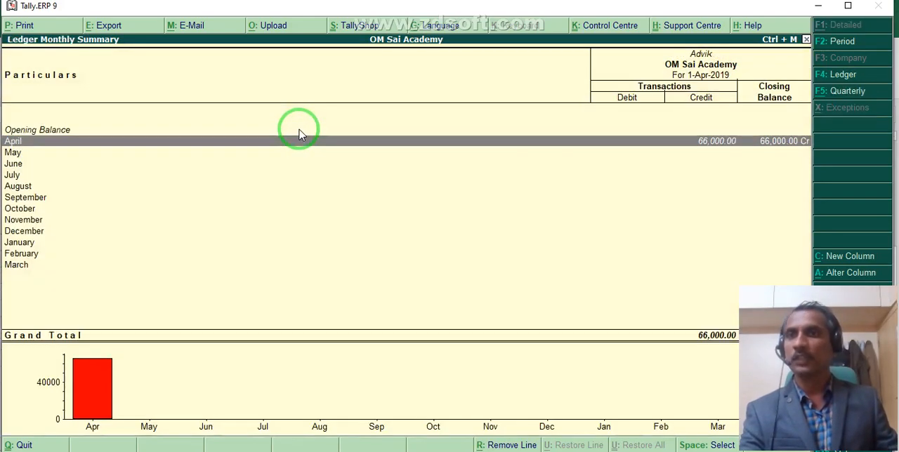
left_click(303, 140)
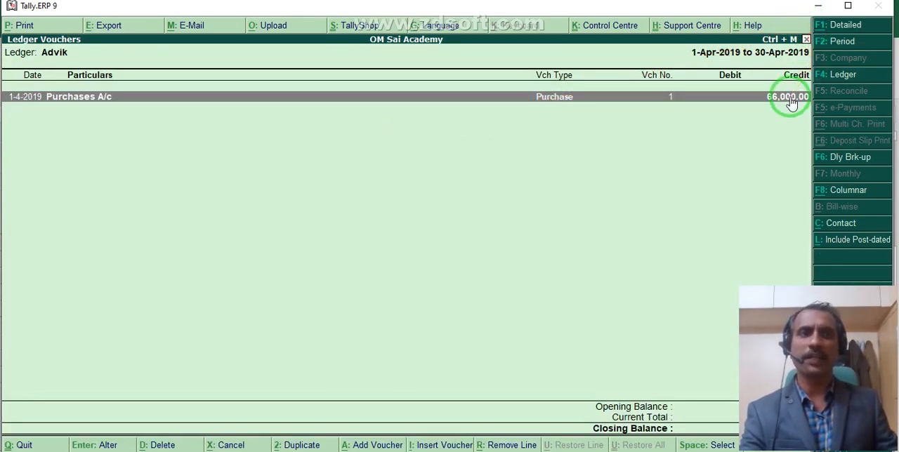
key("Escape")
key("Escape")
key("Escape")
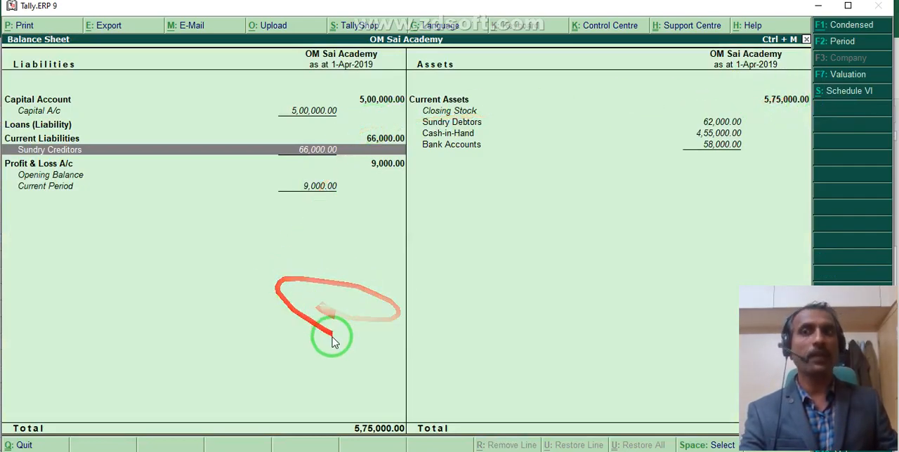
key("Escape")
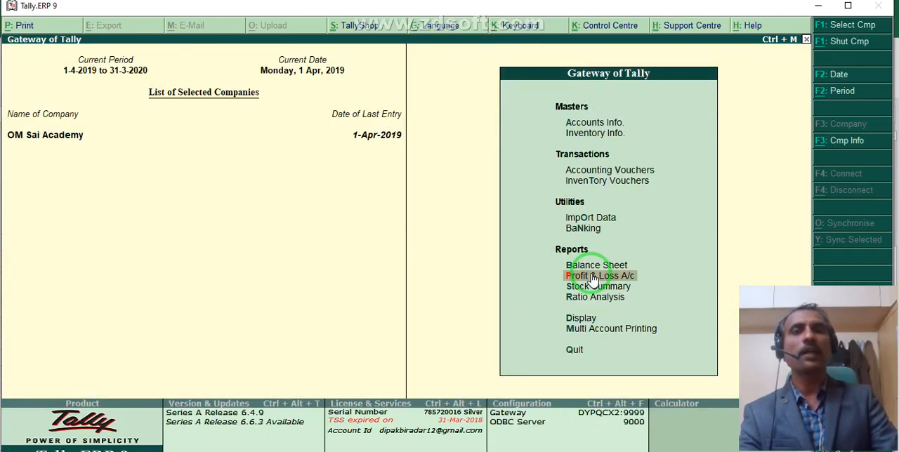
Review the Profit & Loss A/c once more in detailed view and close the report.
left_click(592, 276)
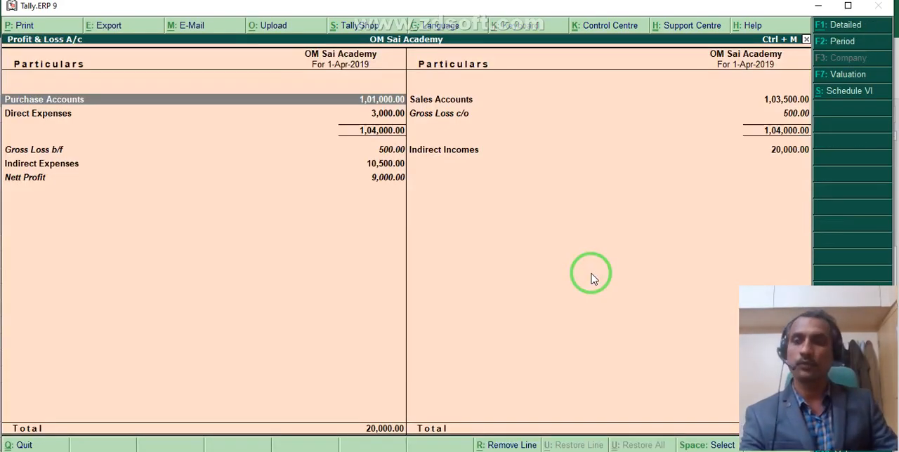
key("alt+F1")
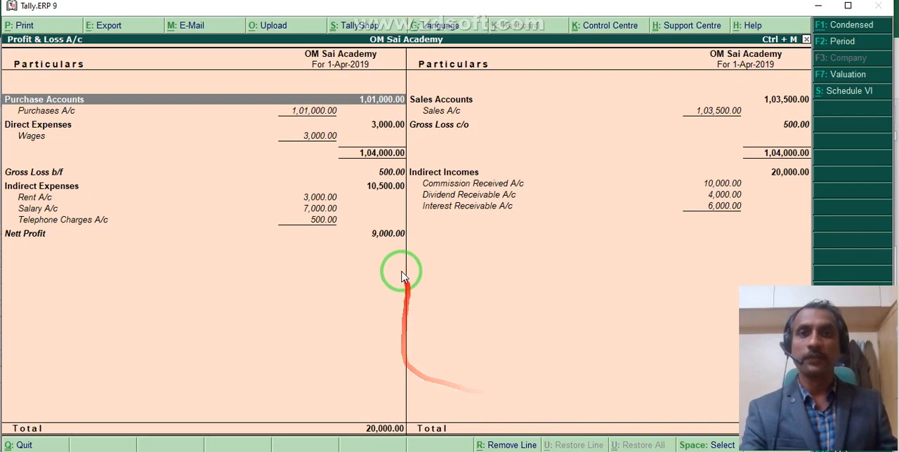
key("Escape")
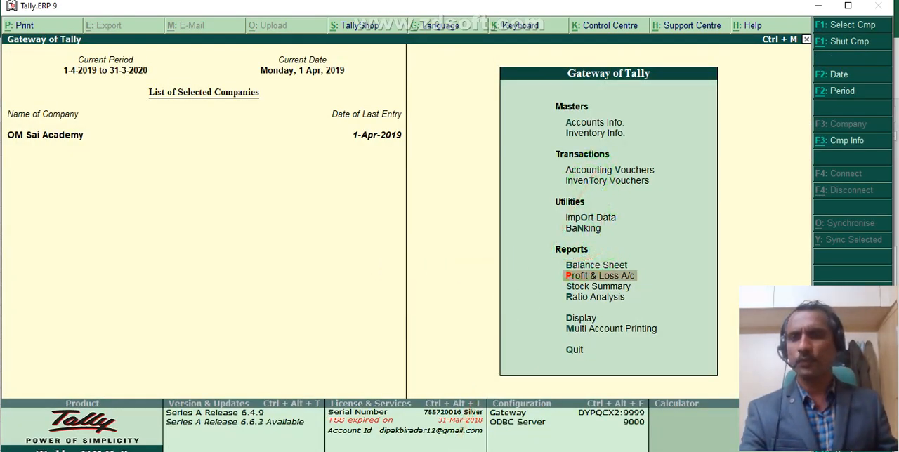
Switch to the Excel worksheet with the journal entries and widen column N slightly.
key("alt+Tab")
left_click(331, 298)
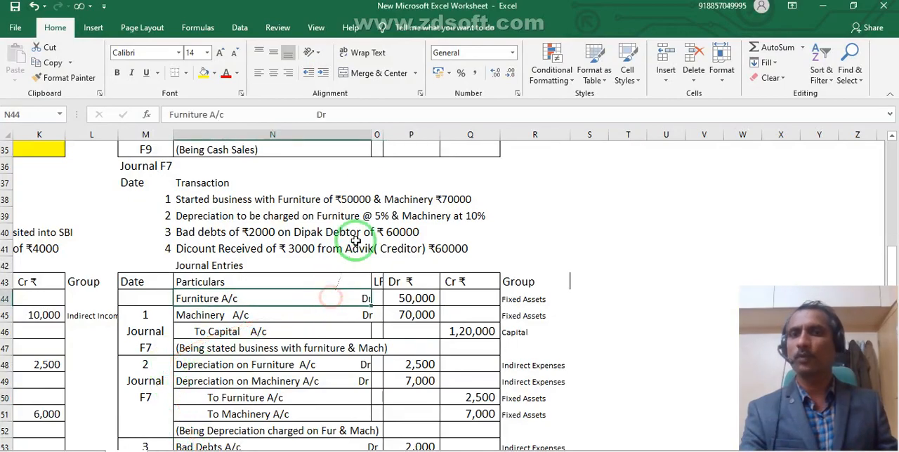
left_click_drag(371, 134, 387, 137)
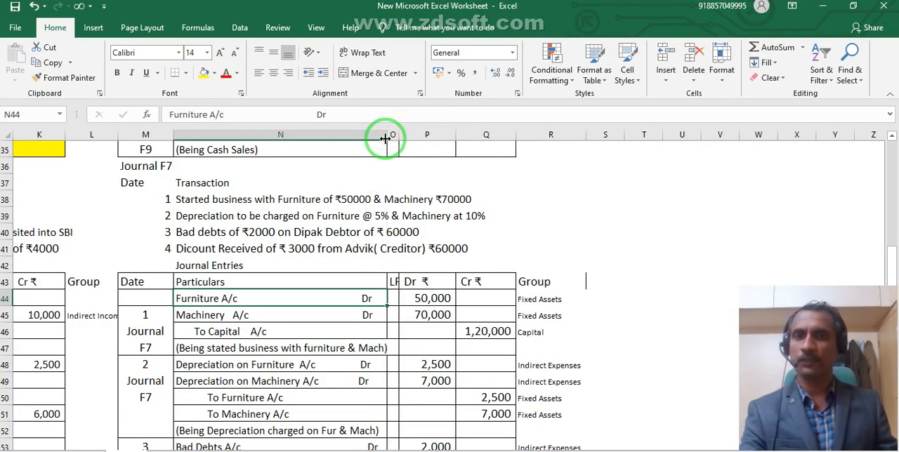
Examine journal transaction 1, started business with furniture and machinery, checking its debit and credit accounts and amounts in rows 44 to 46.
left_click(201, 203)
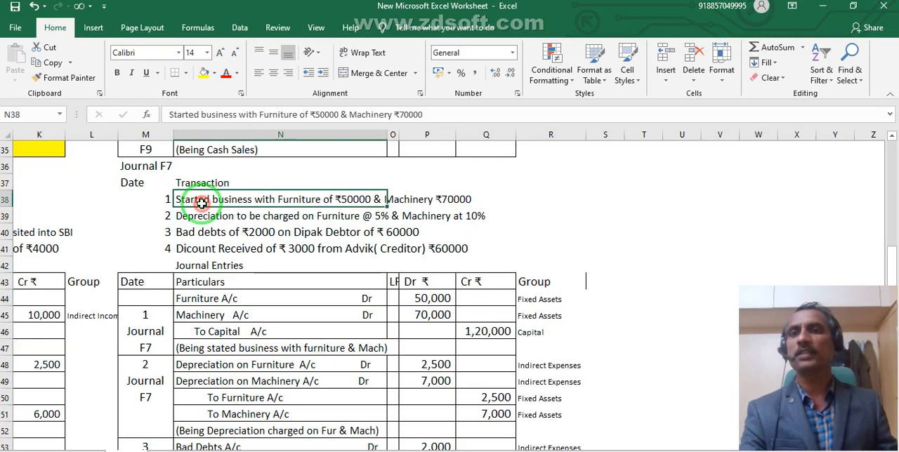
left_click(447, 201)
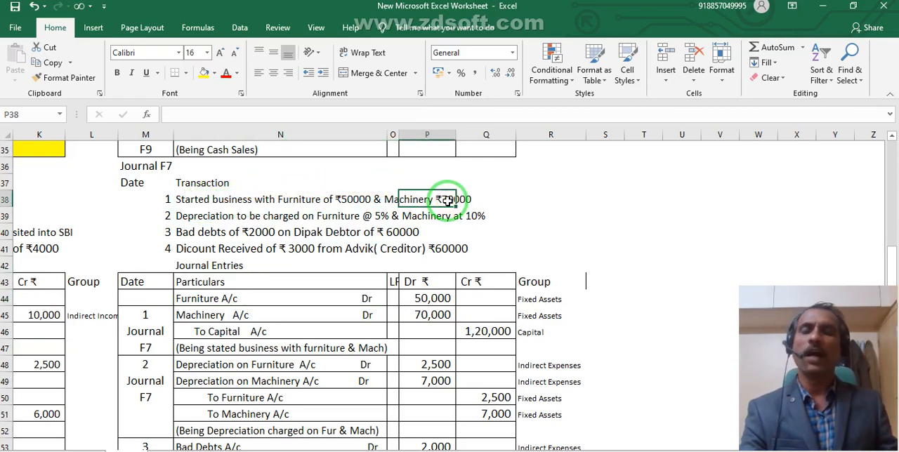
left_click(209, 203)
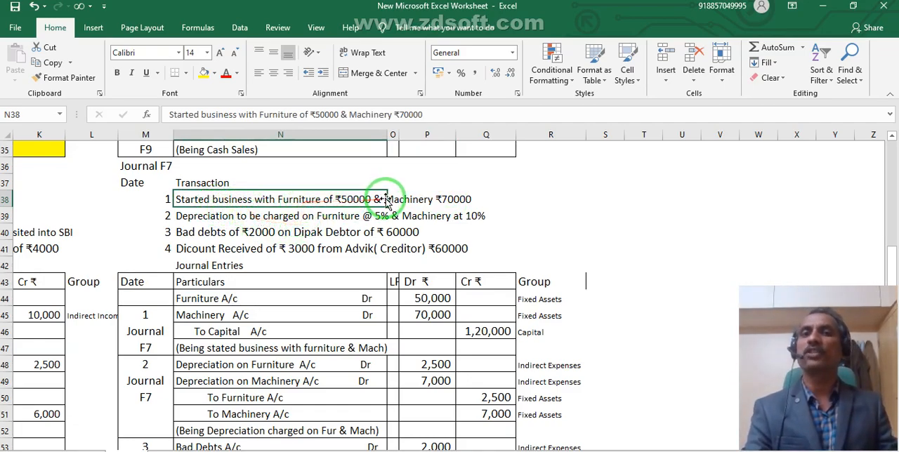
left_click(210, 299)
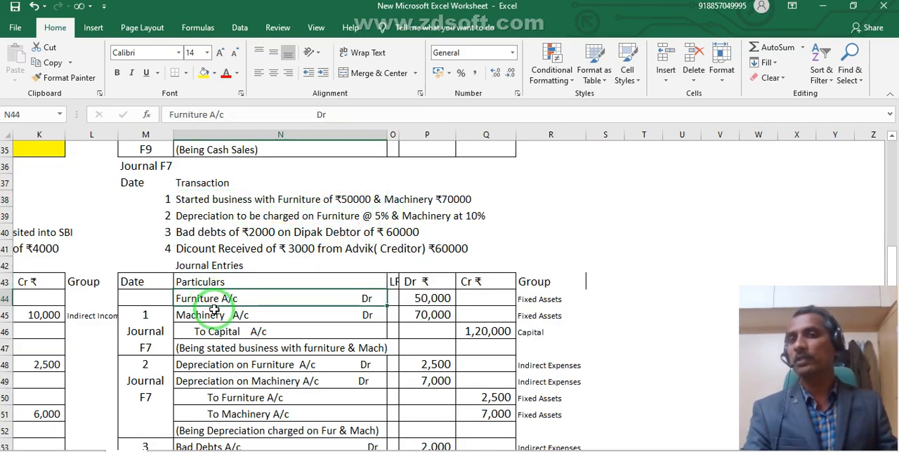
left_click(215, 316)
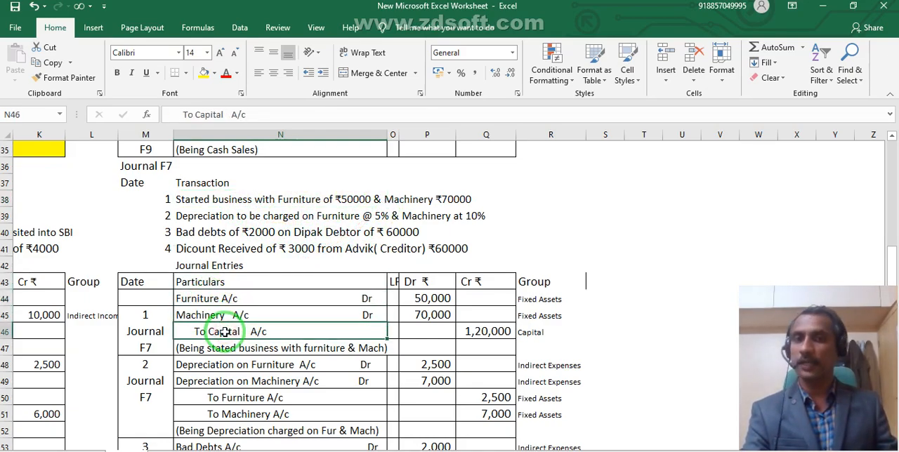
left_click(427, 295)
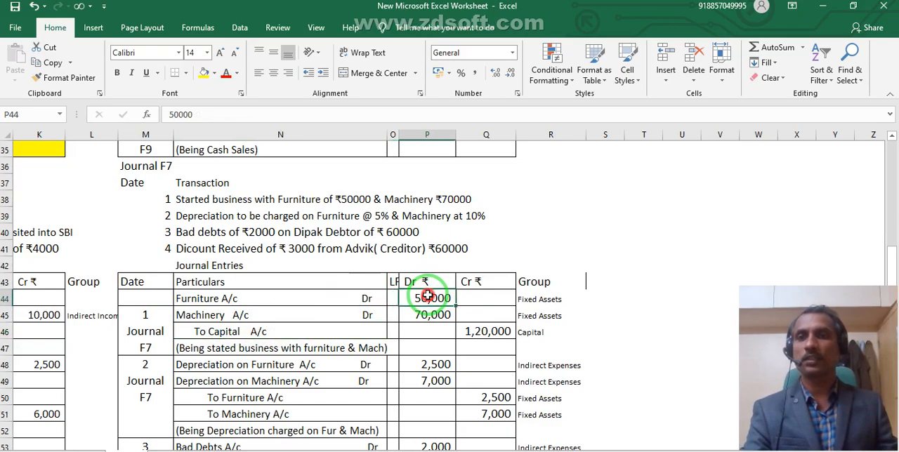
left_click(430, 317)
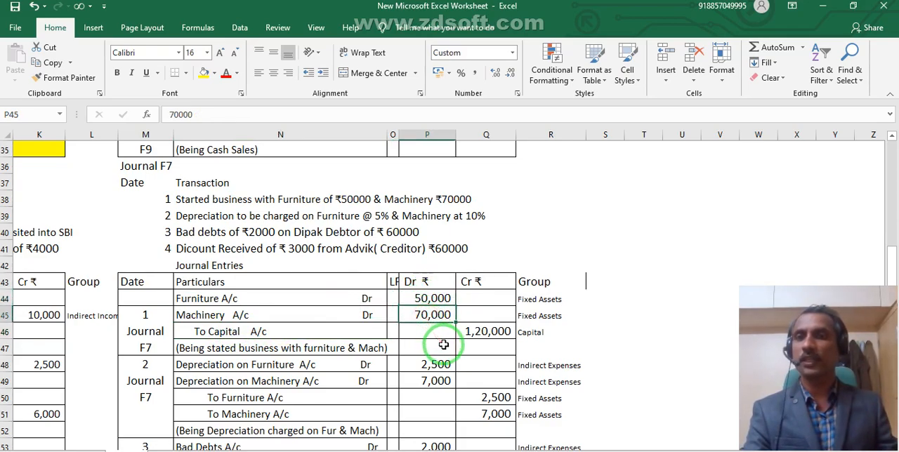
left_click(471, 334)
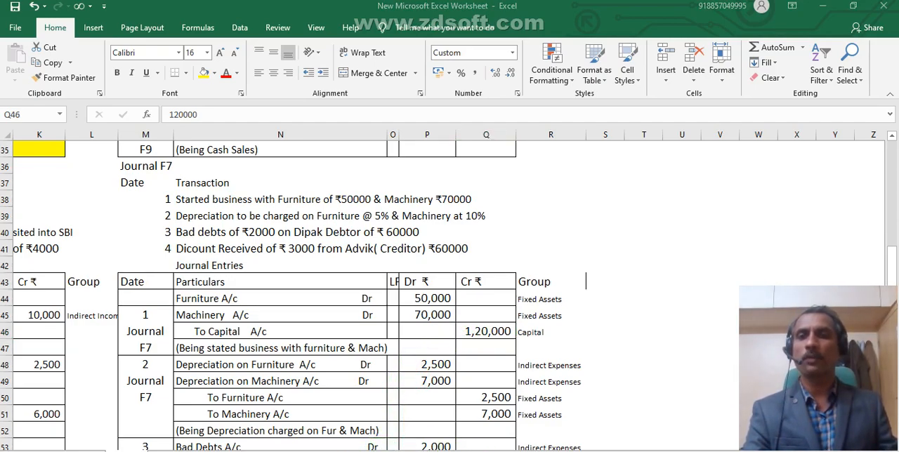
Switch to Tally.ERP 9, view the journal voucher entry screen, and return to the Gateway of Tally.
left_click(351, 451)
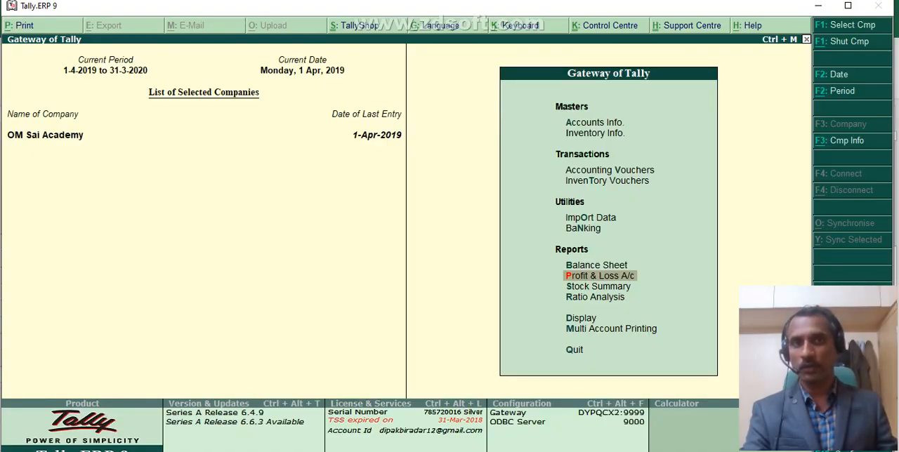
left_click(587, 171)
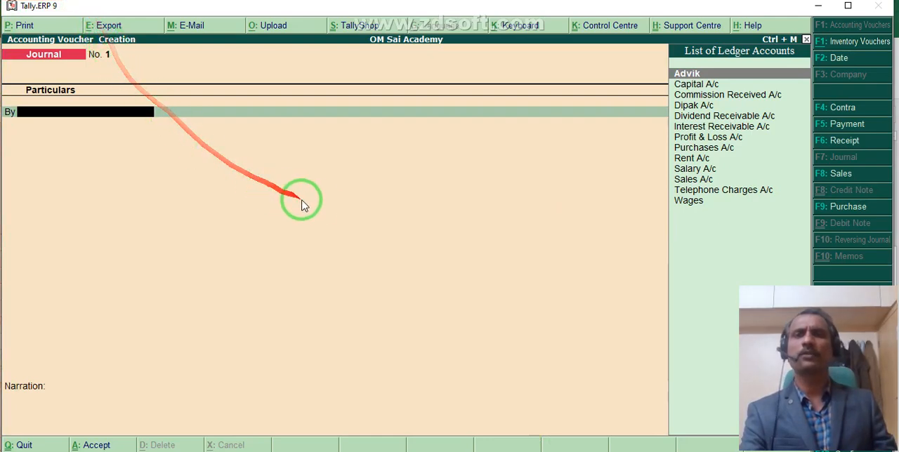
key("Escape")
key("Escape")
key("Escape")
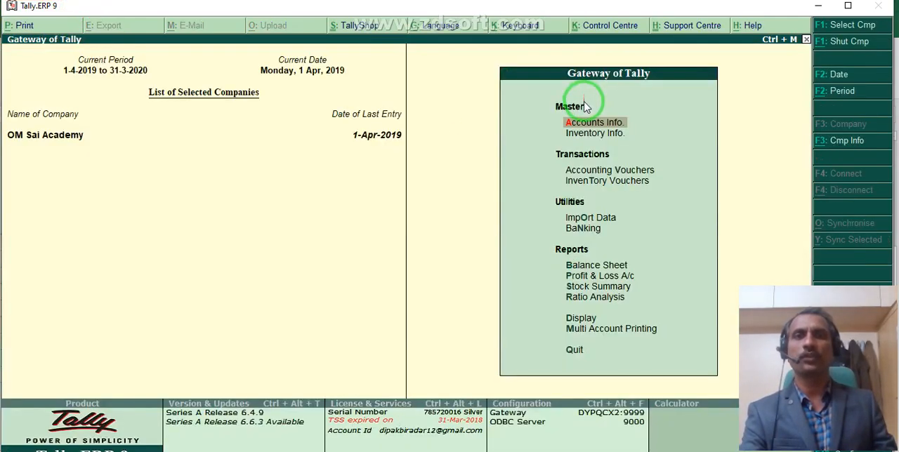
left_click(593, 124)
left_click(593, 197)
left_click(592, 198)
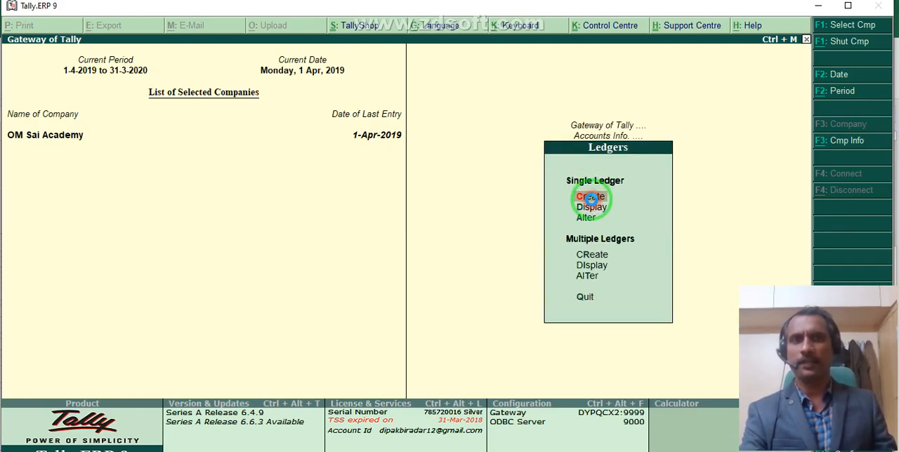
key("Escape")
key("y")
key("Escape")
key("Escape")
Open a journal voucher and create the ledger Furniture A/c under Fixed Assets for its first debit line.
left_click(627, 173)
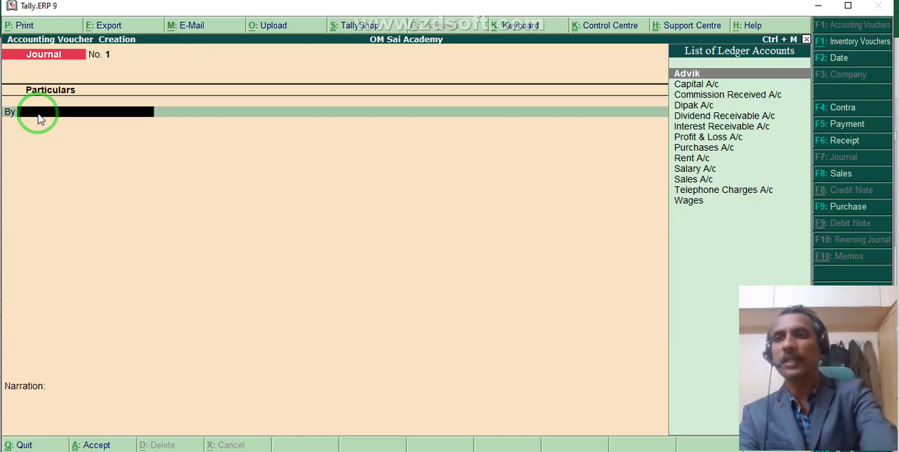
key("alt+c")
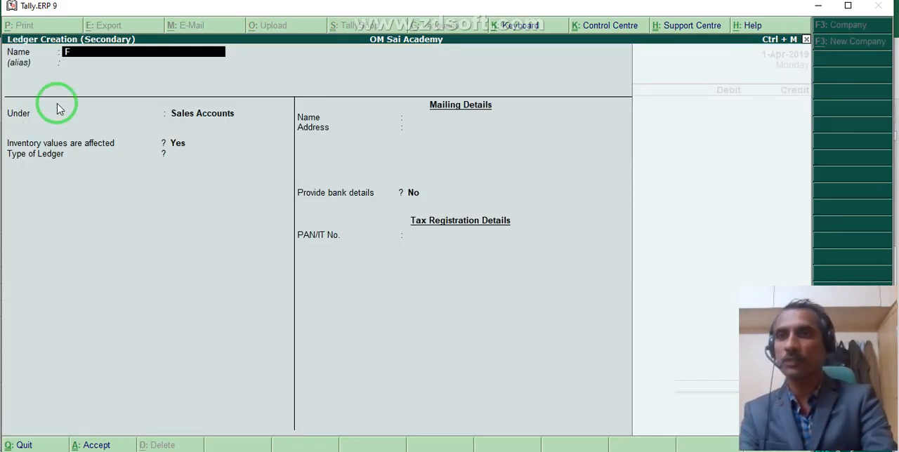
type("Furni")
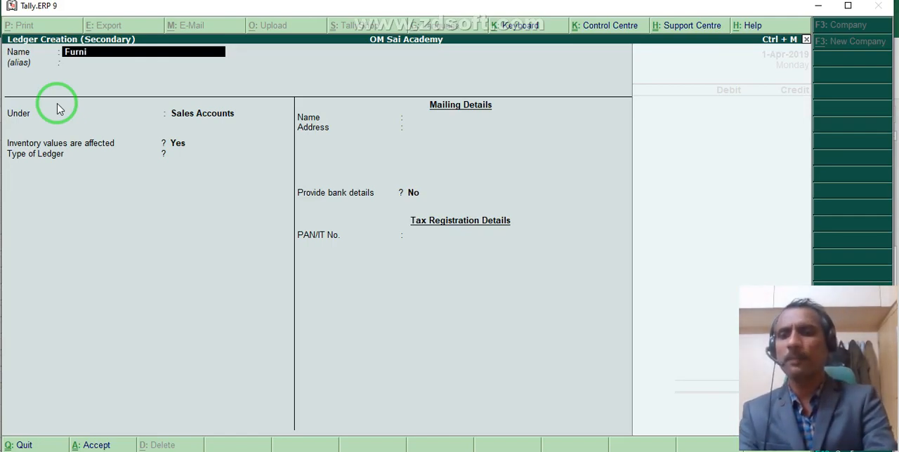
type("ture A/c")
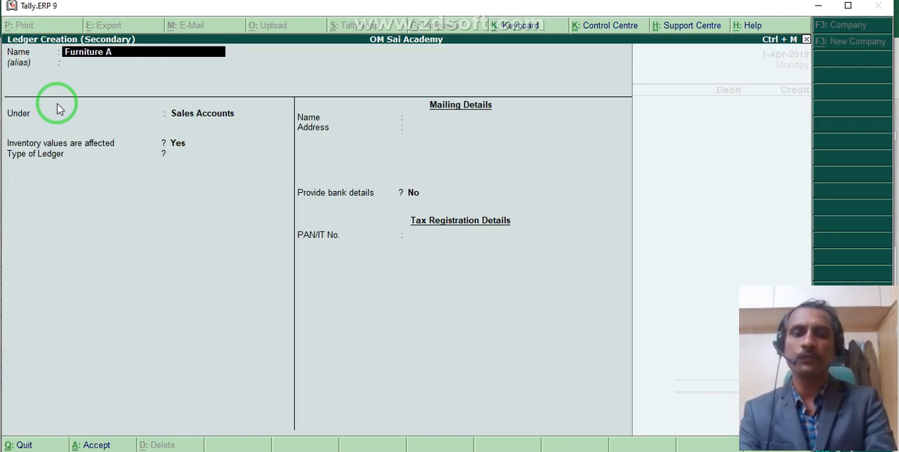
key("Return")
key("Return")
type("F")
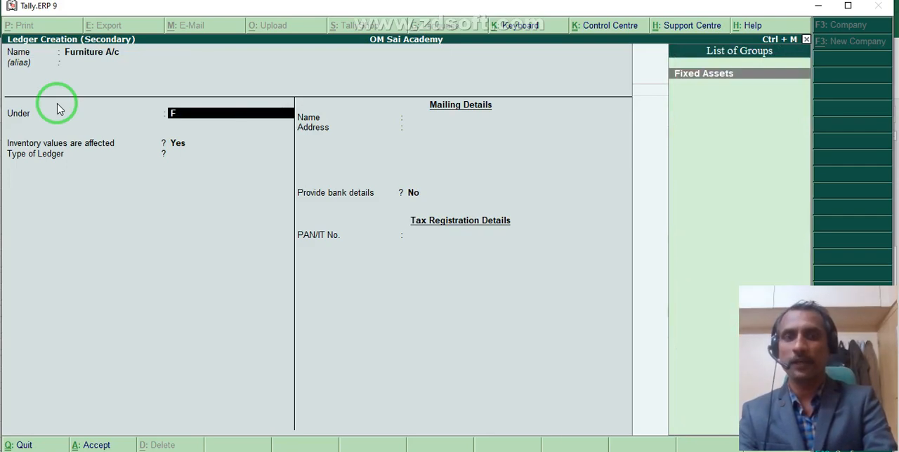
key("Return")
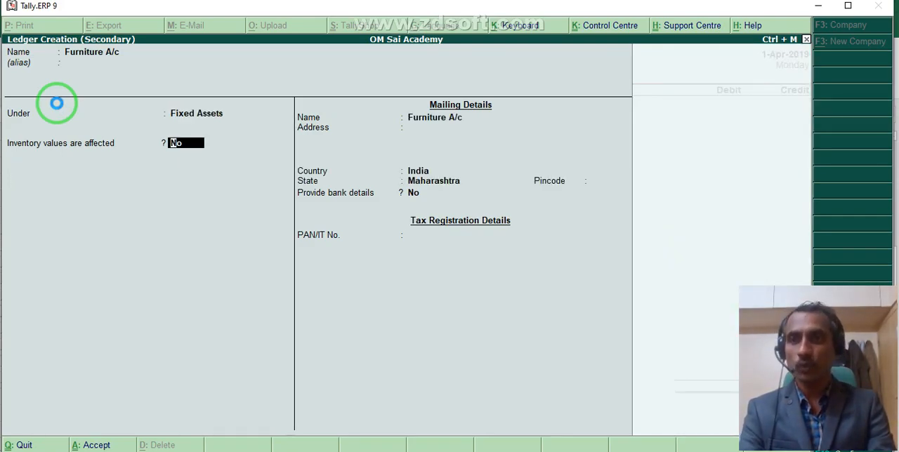
key("ctrl+a")
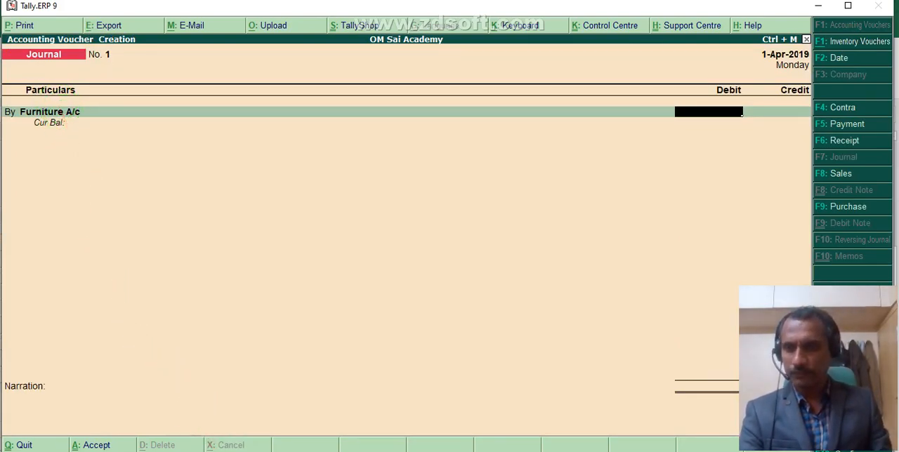
Check the furniture amount in the Excel worksheet and debit Furniture A/c with 50,000 in the Tally journal voucher.
key("alt+Tab")
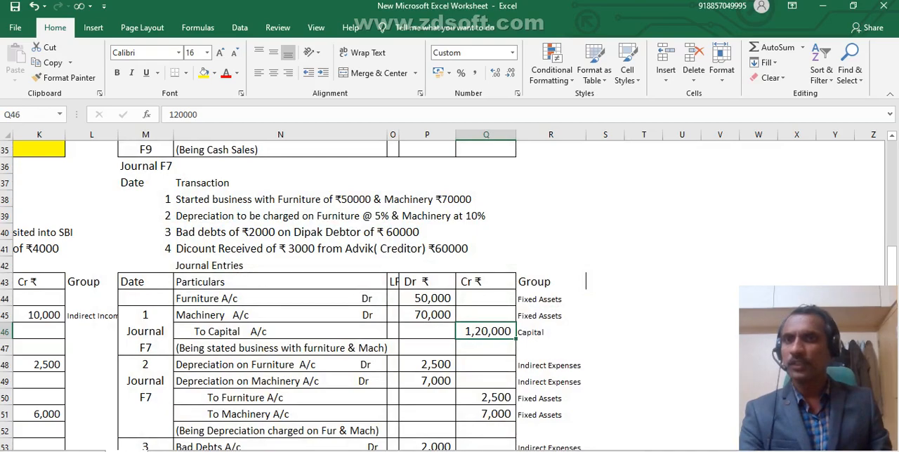
key("alt+Tab")
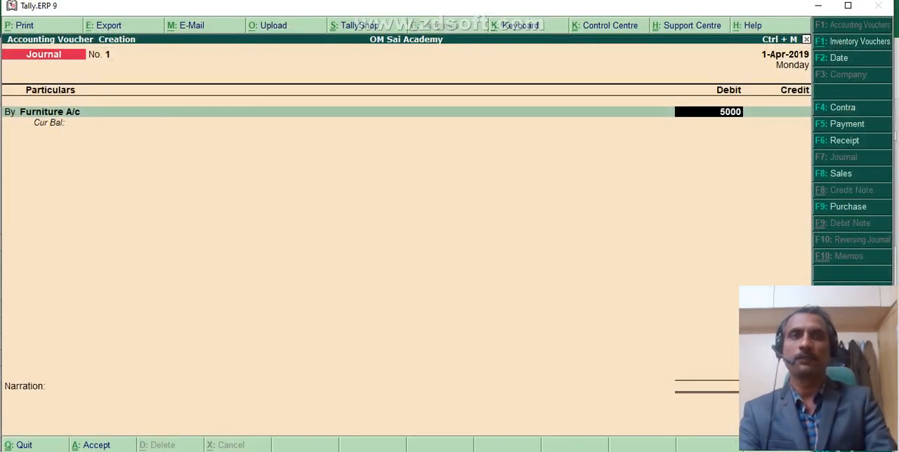
type("0")
key("Return")
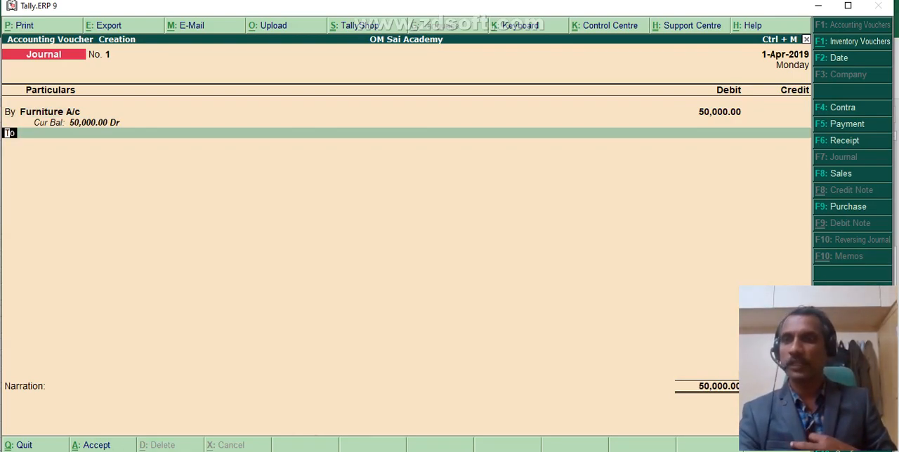
Add a second debit (By) line and create the ledger Machinery A/c under Fixed Assets for it.
type("b")
key("Return")
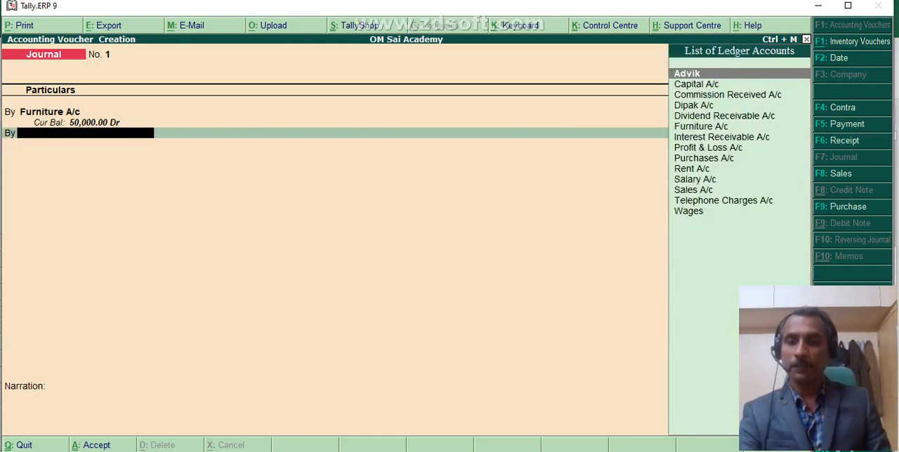
key("alt+c")
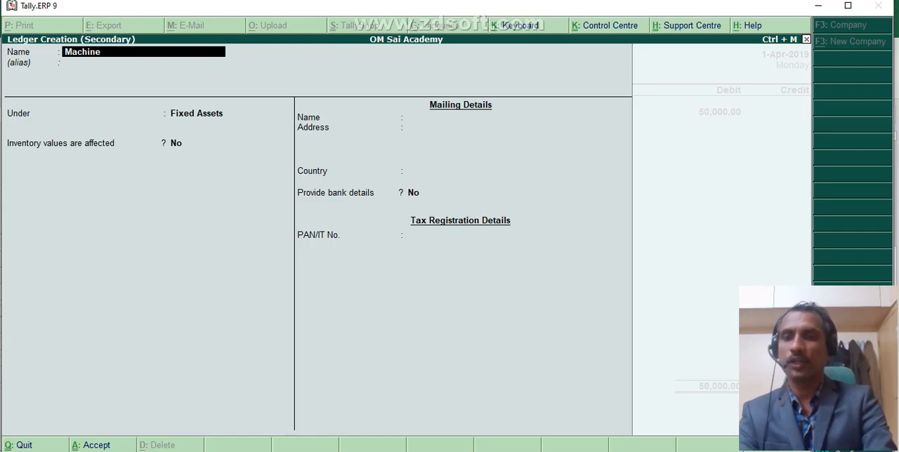
type("Machinery A/c")
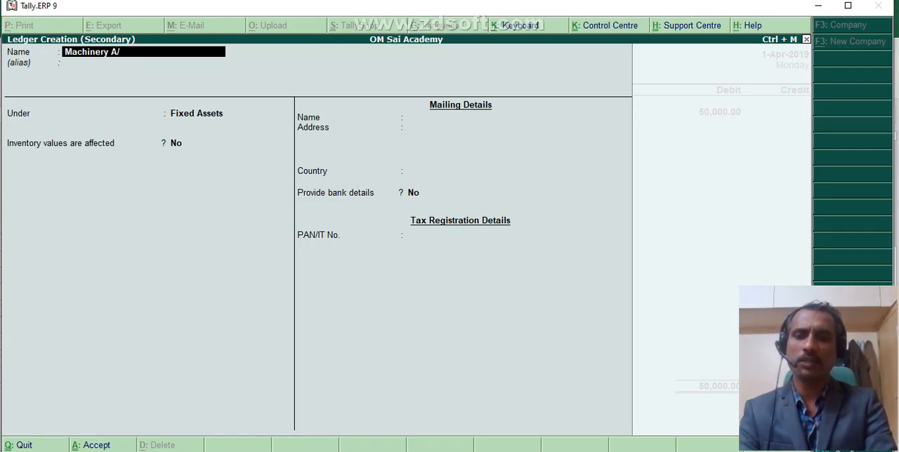
key("Return")
key("Return")
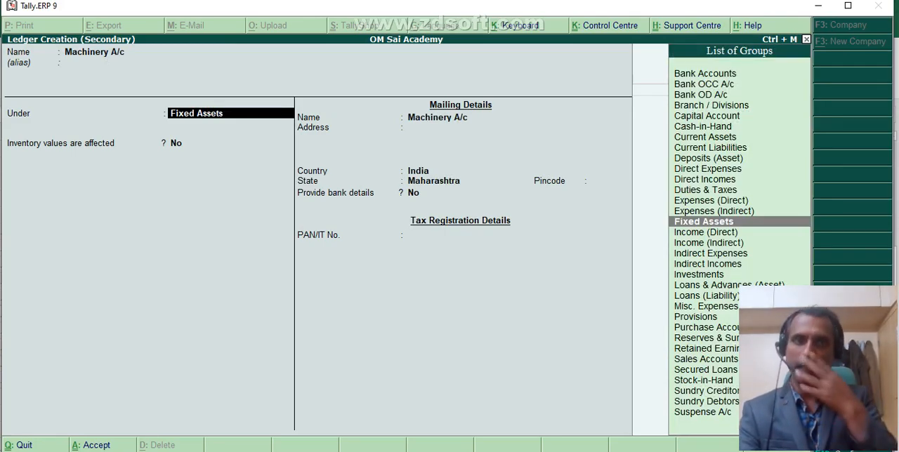
key("ctrl+a")
Debit Machinery A/c with 70,000 and start a credit (To) line in the journal voucher.
type("70000")
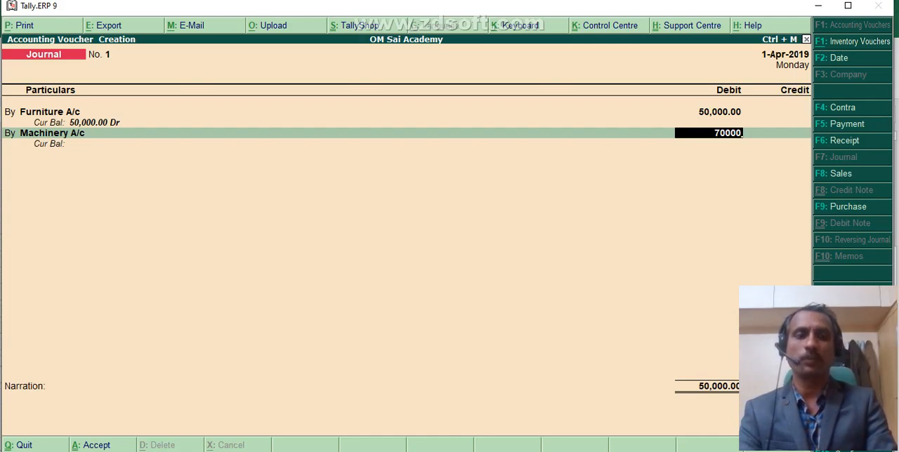
key("Return")
Credit Capital A/c with 1,20,000, save the journal voucher without a narration, and return to the Gateway of Tally.
key("Return")
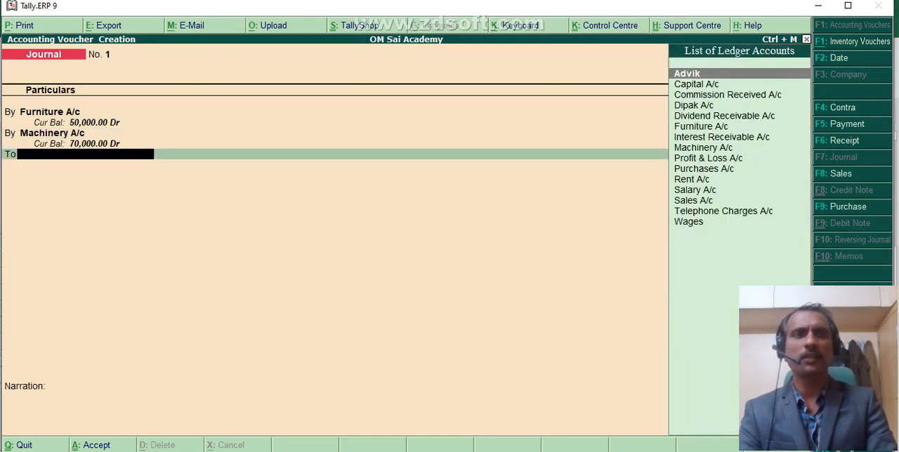
key("Down")
key("Return")
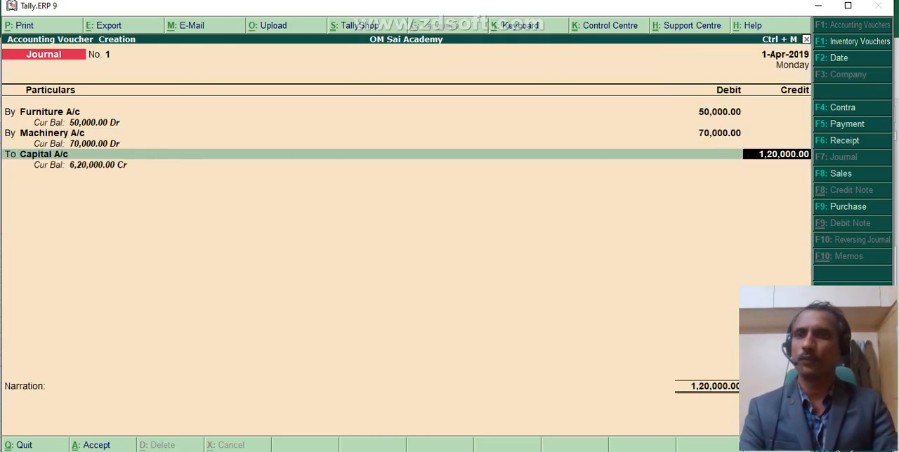
key("Return")
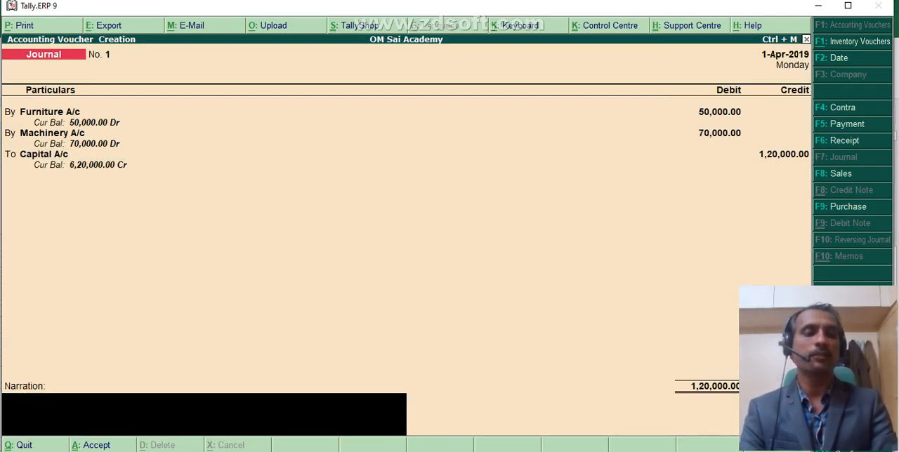
key("Return")
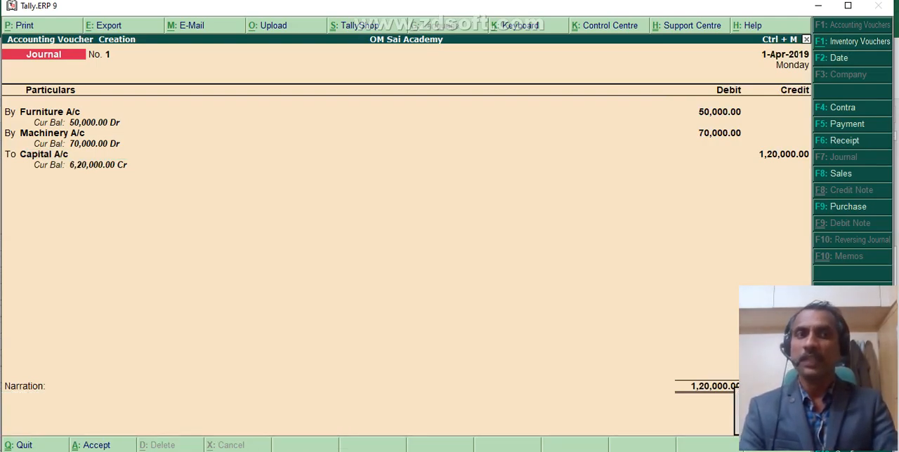
key("Return")
key("Escape")
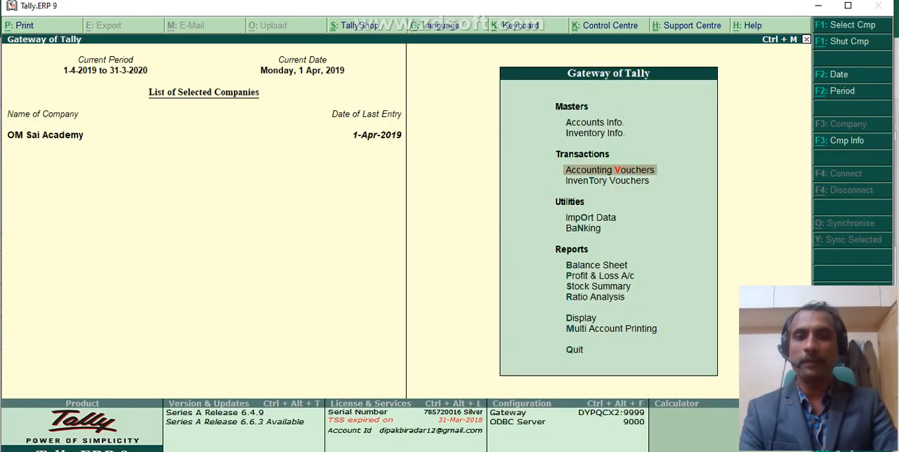
Review the Balance Sheet in detailed view, including the capital and fixed asset accounts, and close it.
key("b")
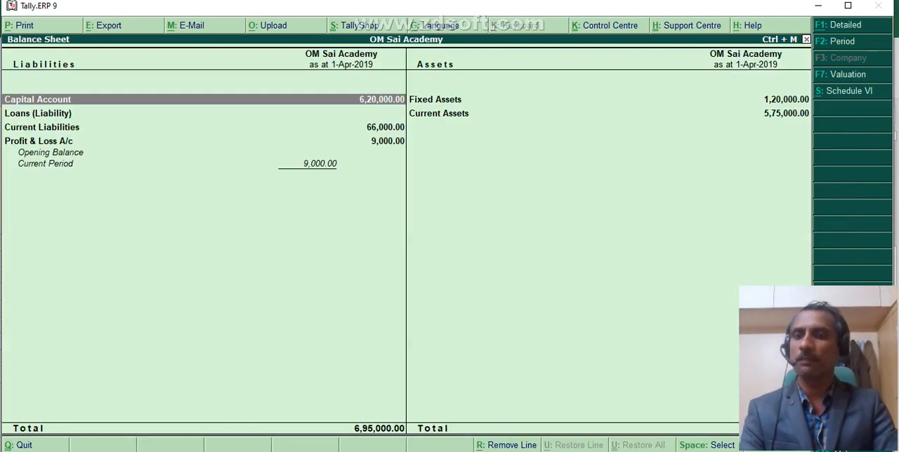
key("alt+F1")
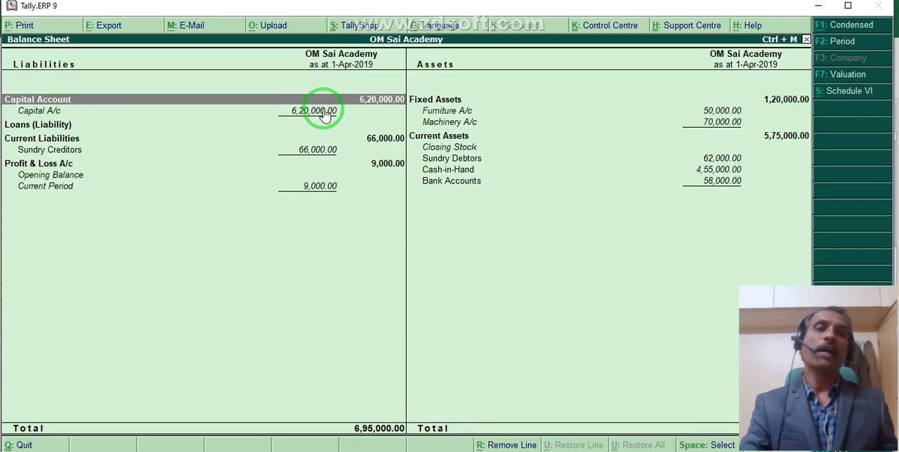
key("Escape")
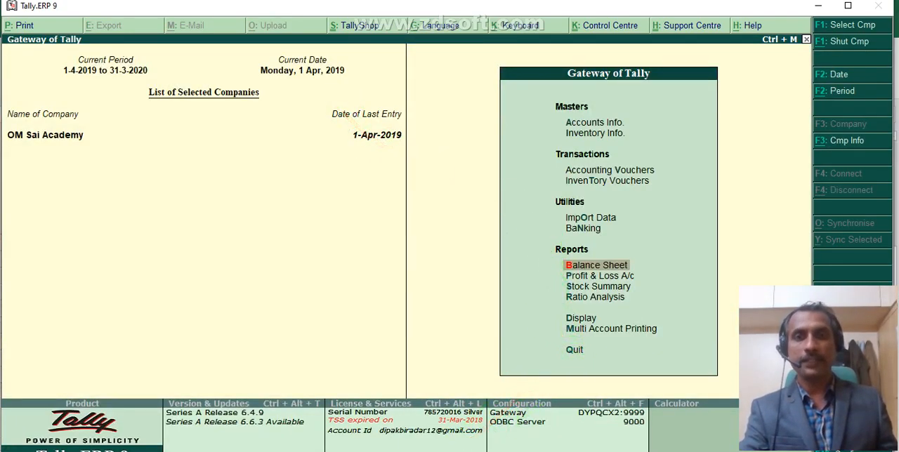
Reopen journal voucher No. 1 for furniture, machinery and capital, and delete it.
left_click(634, 171)
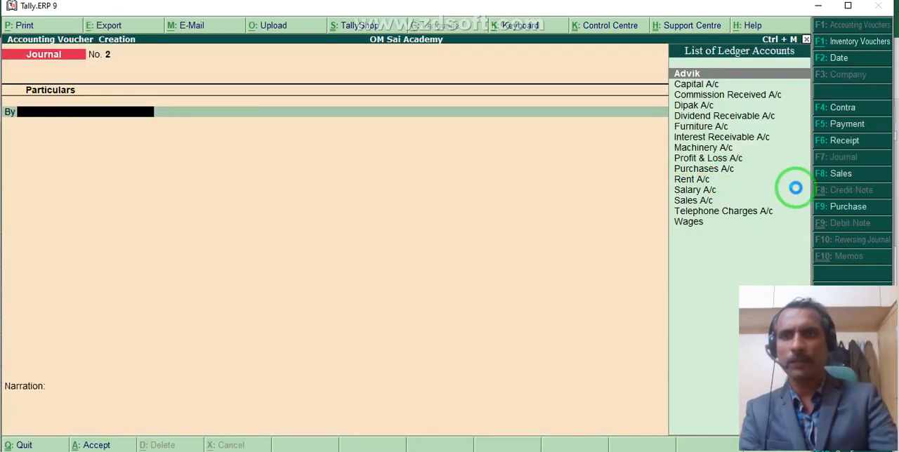
key("Page_Up")
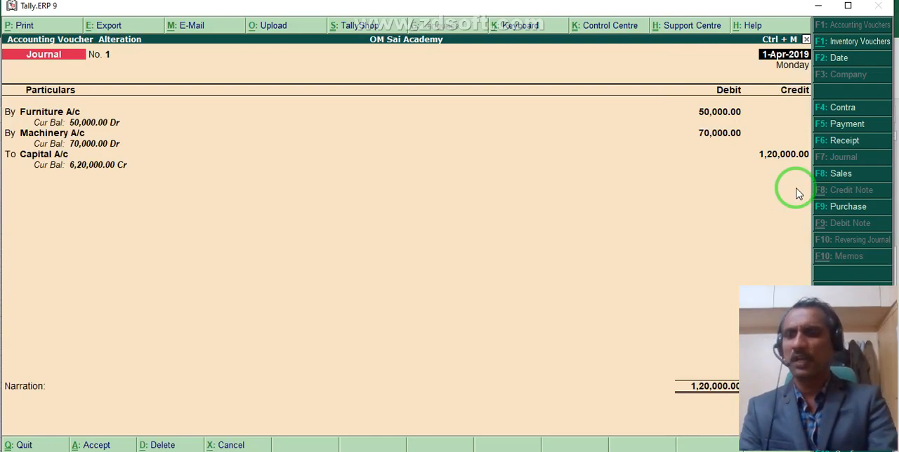
key("alt+d")
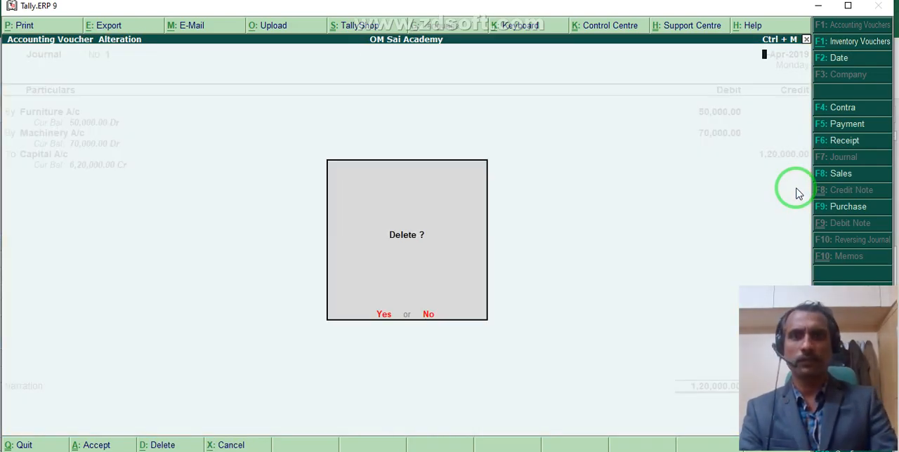
key("y")
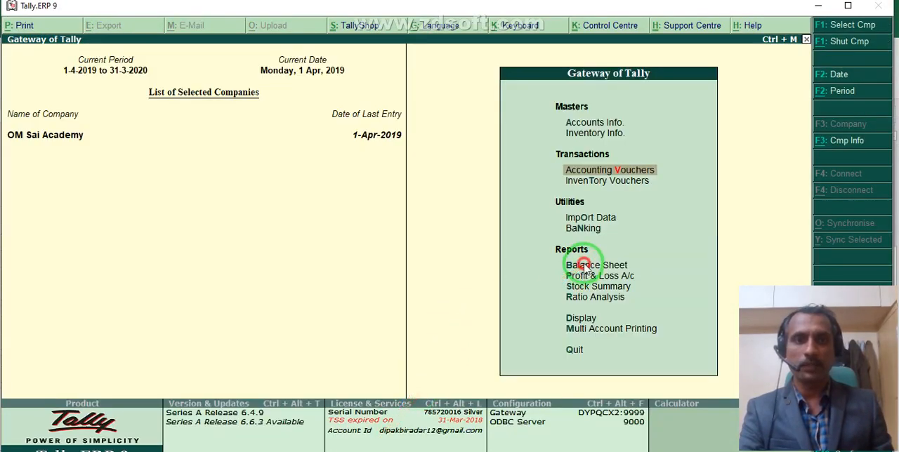
Check the Balance Sheet in detailed view after the voucher's deletion and close the report.
left_click(586, 262)
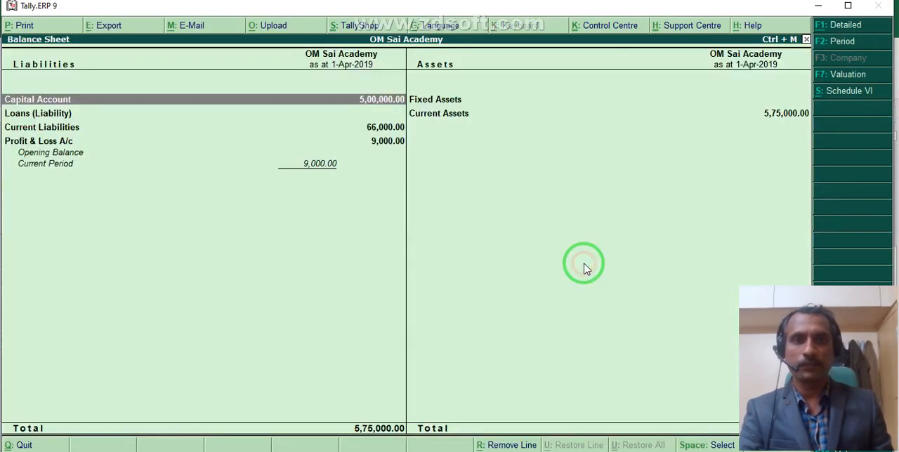
key("alt+F1")
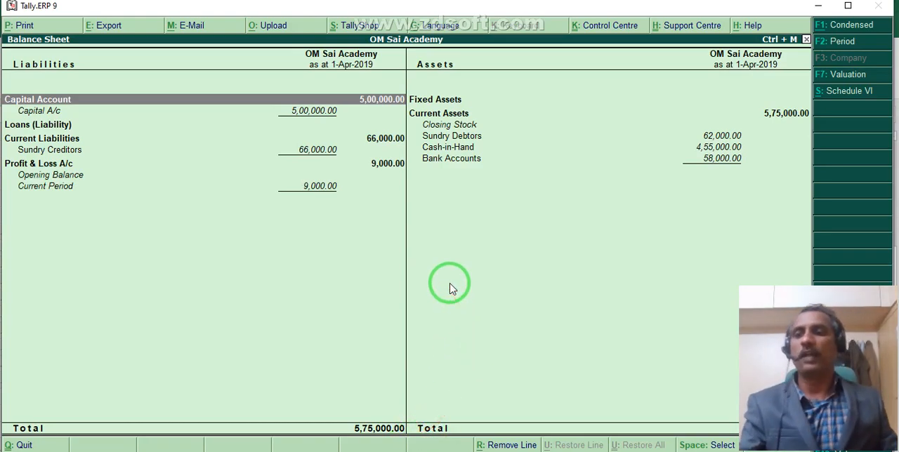
key("Escape")
Open a new blank journal voucher from the Gateway of Tally.
key("Up")
key("Up")
key("Up")
key("Up")
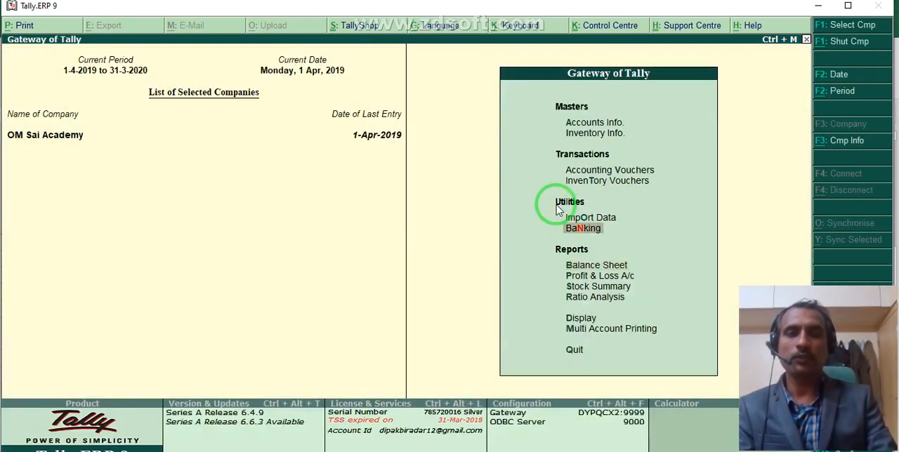
key("Return")
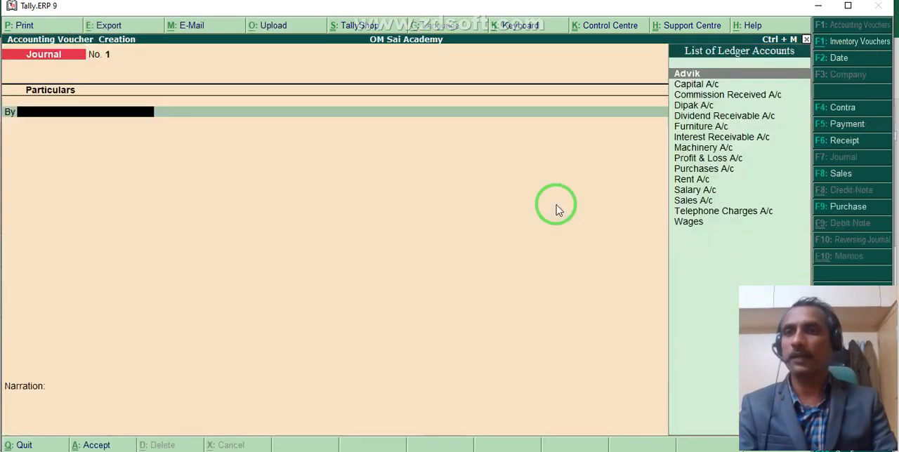
Record journal voucher No. 1 debiting Furniture A/c and crediting Capital A/c with 50,000, and save it.
type("f")
key("Return")
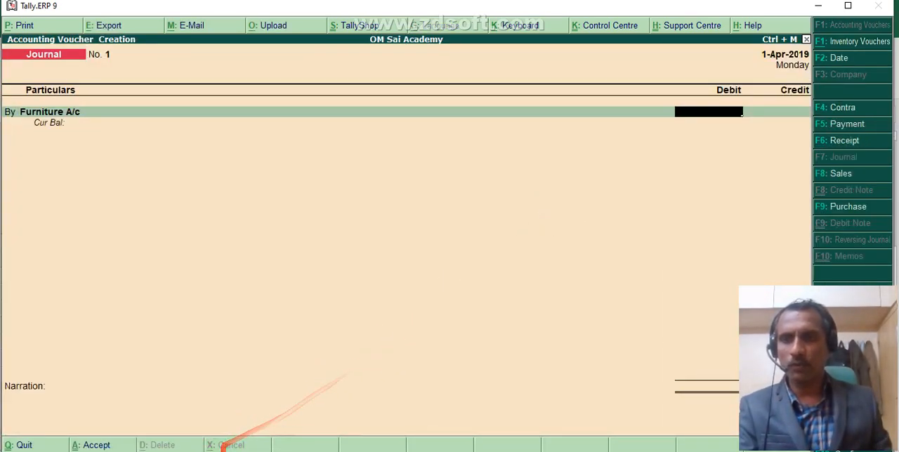
left_click(210, 451)
key("alt+Tab")
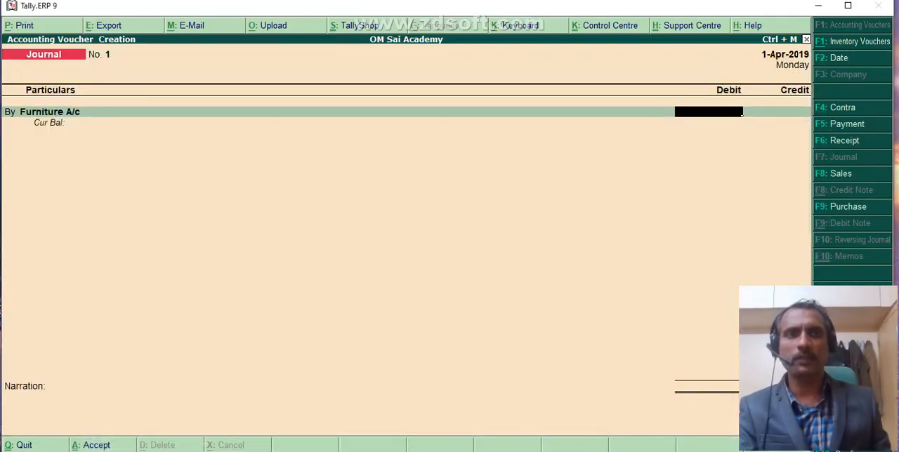
type("500")
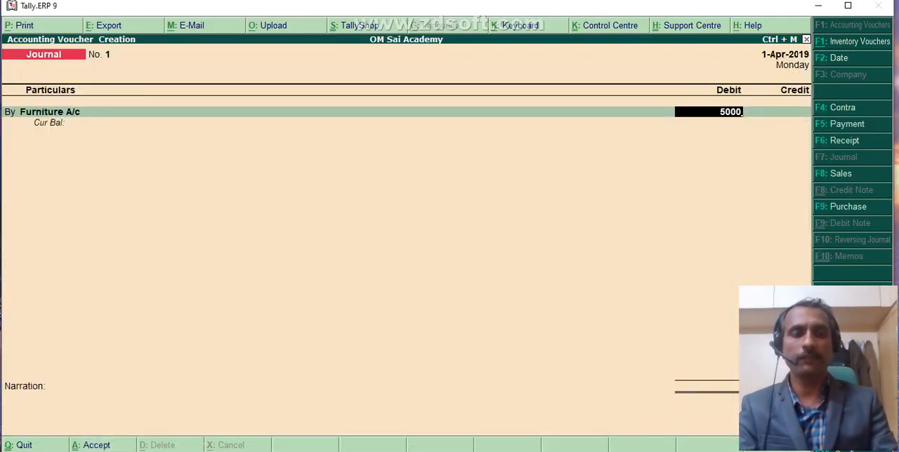
type("0,")
key("Return")
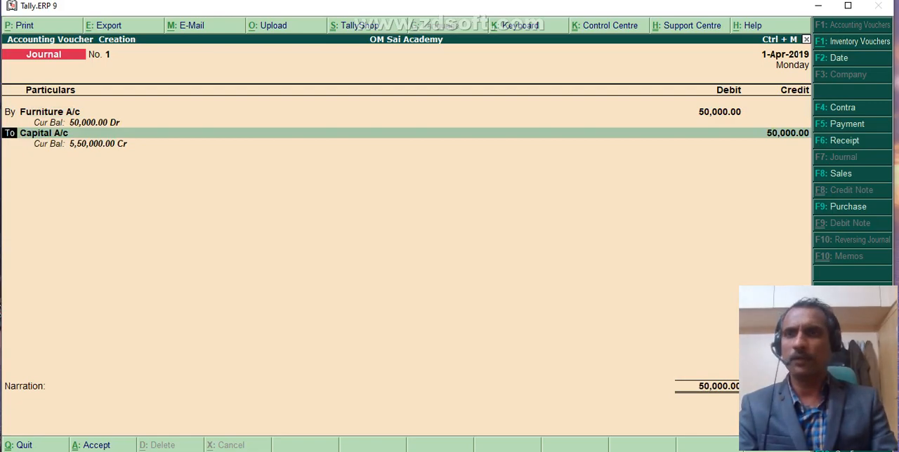
key("Return")
key("Return")
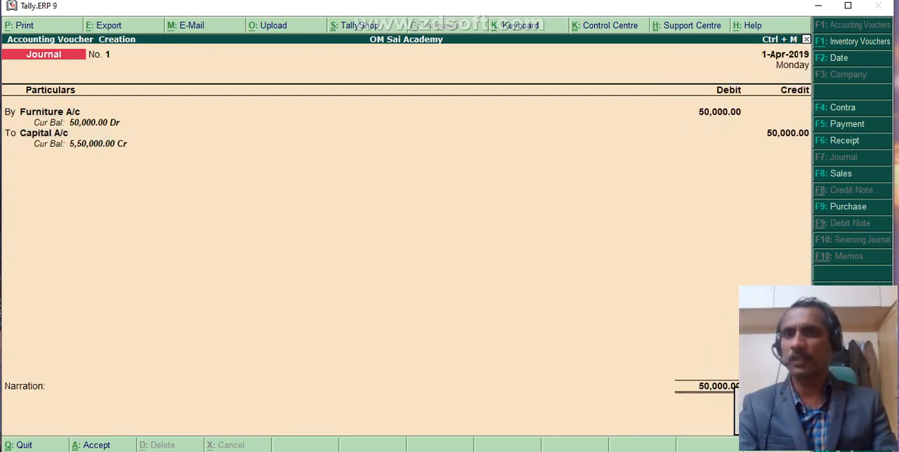
key("Return")
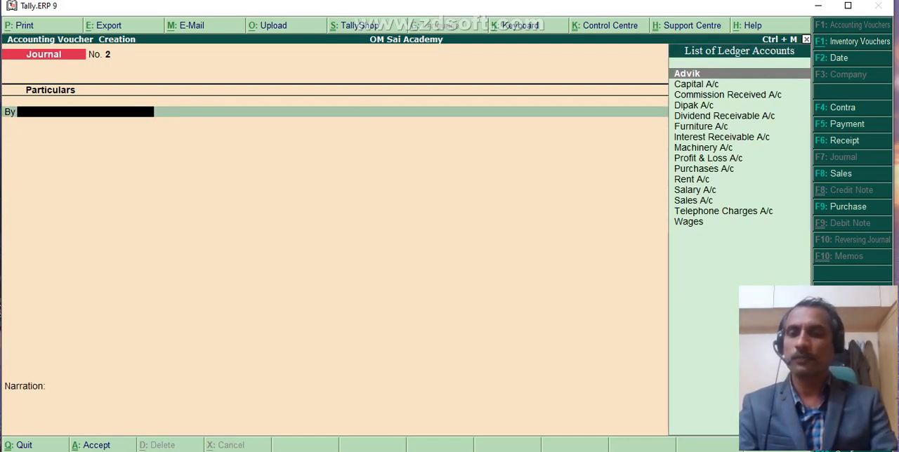
Record journal voucher No. 2 debiting Machinery A/c and crediting Capital A/c with 70,000, save it and leave voucher entry.
type("Machinery")
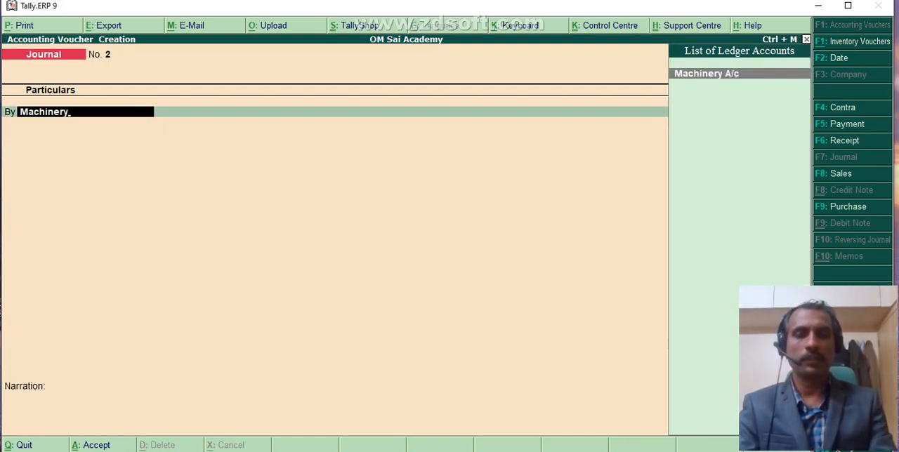
key("Return")
type("70,00")
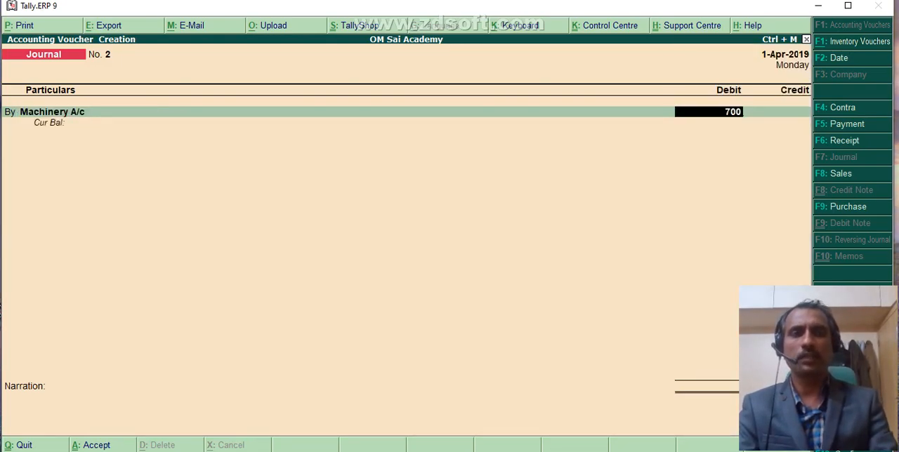
type("00")
key("Return")
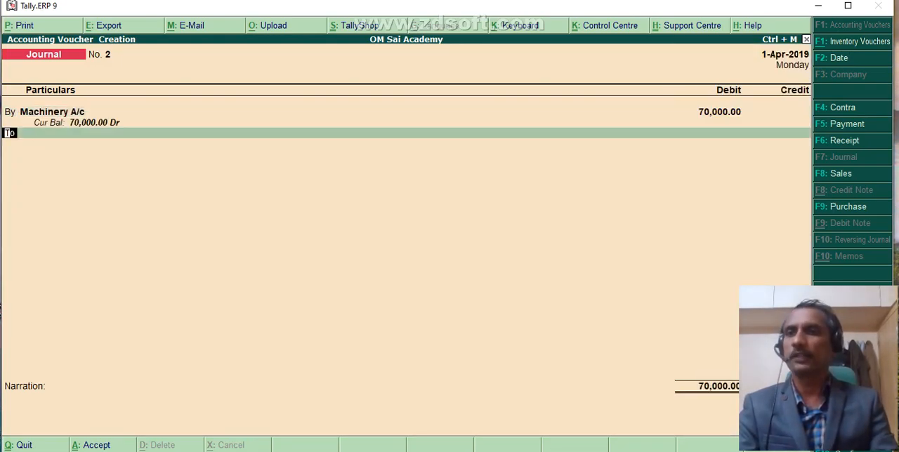
key("Return")
key("Down")
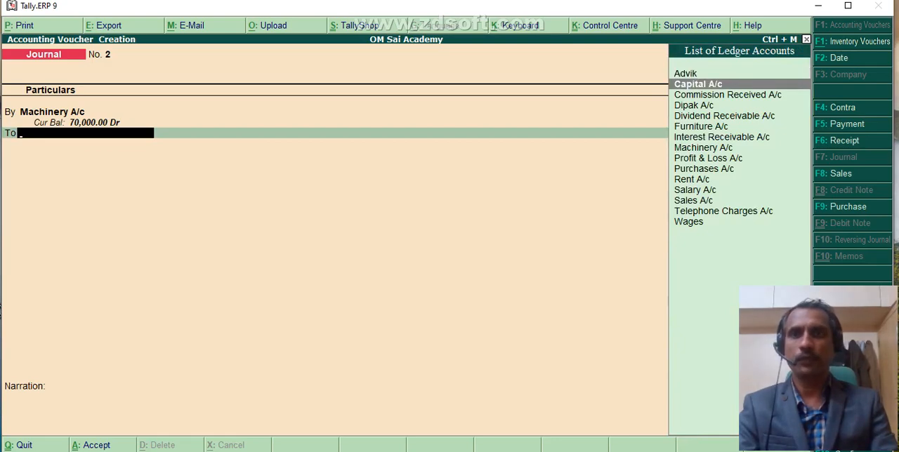
key("Return")
key("Return")
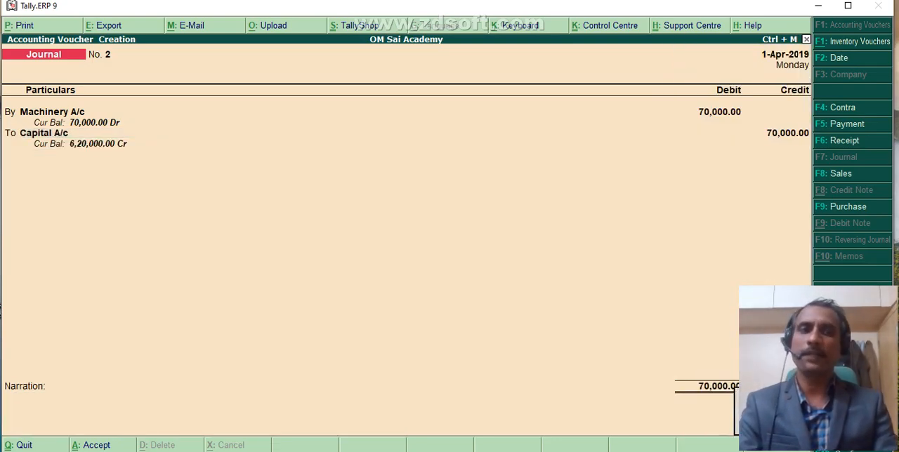
key("ctrl+a")
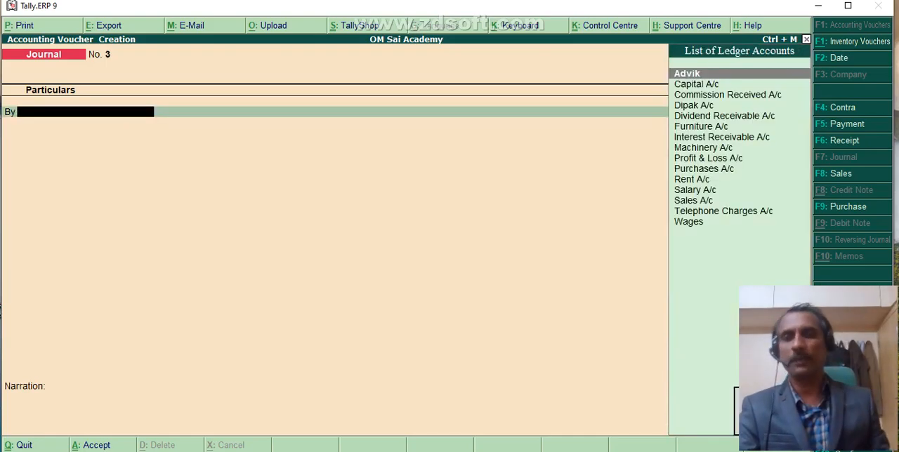
key("Escape")
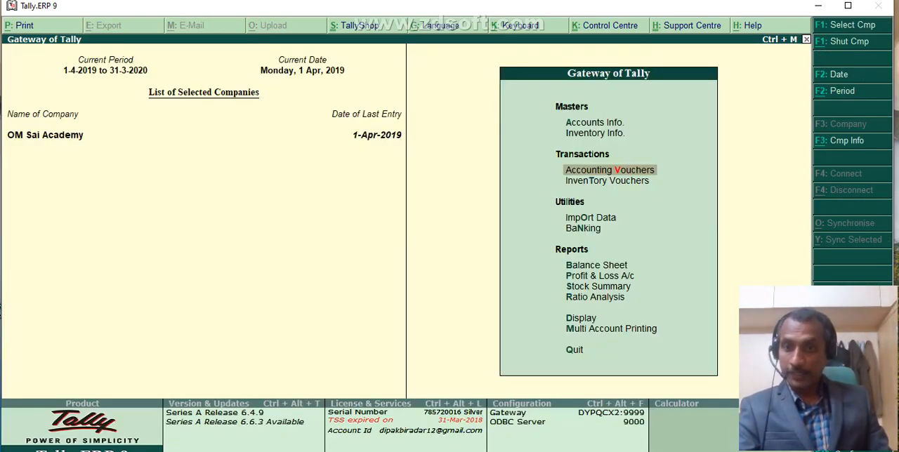
Switch to the Excel worksheet and review transaction 2, depreciation on furniture and machinery, with its journal entry amounts.
key("alt+Tab")
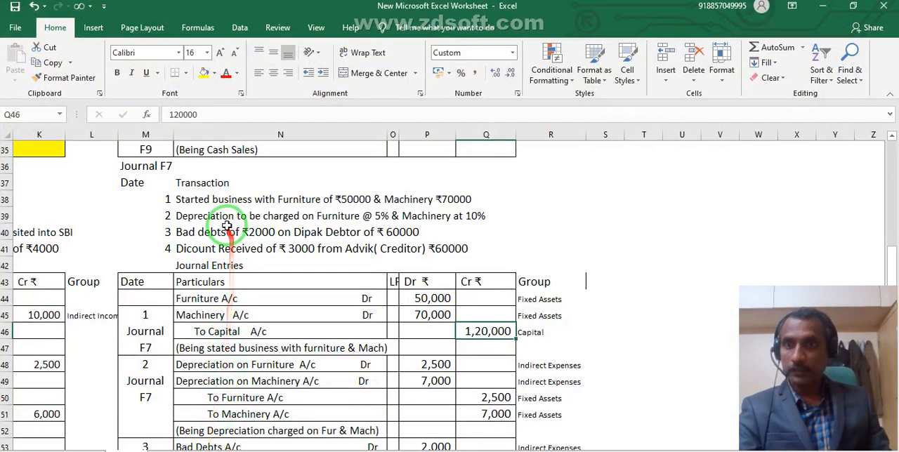
left_click(211, 218)
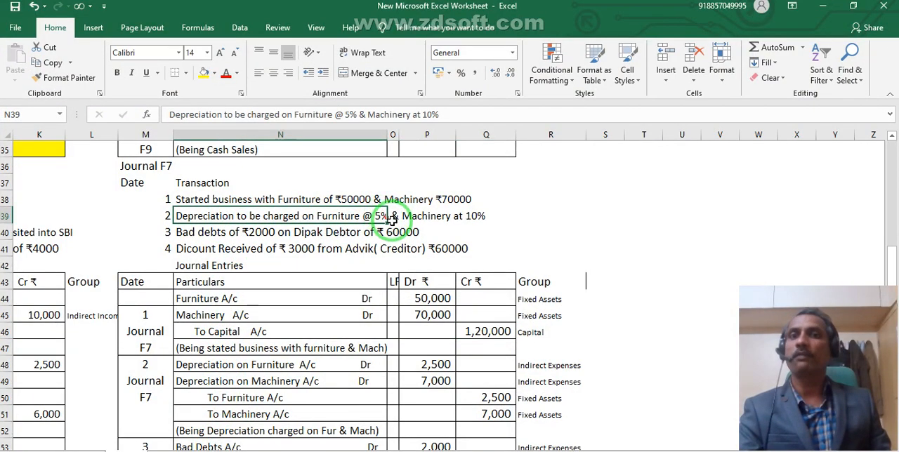
left_click(336, 198)
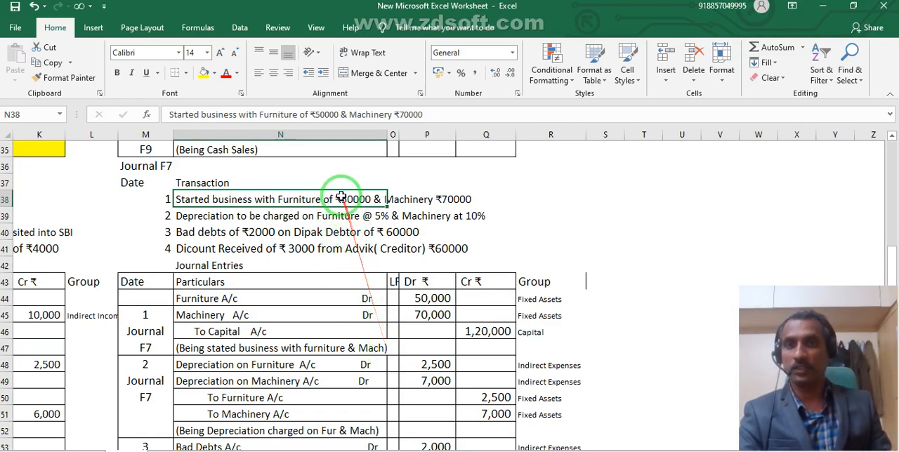
left_click(415, 370)
scroll(411, 370, "down", 2)
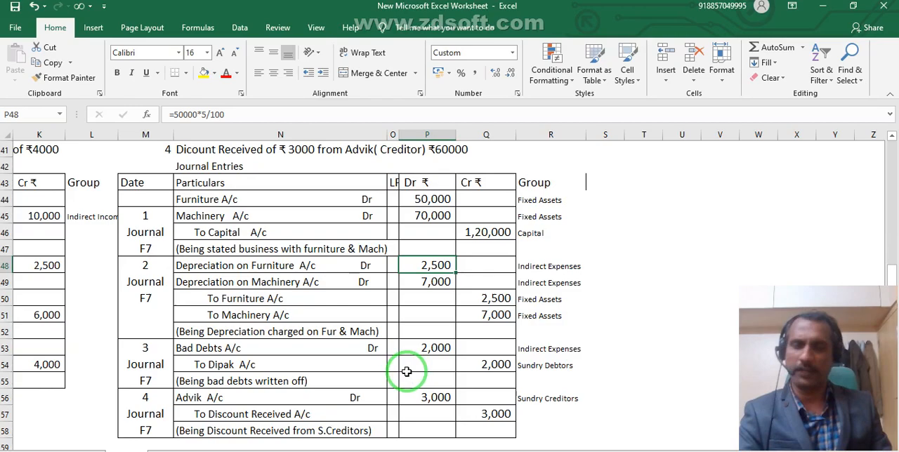
scroll(281, 225, "up", 2)
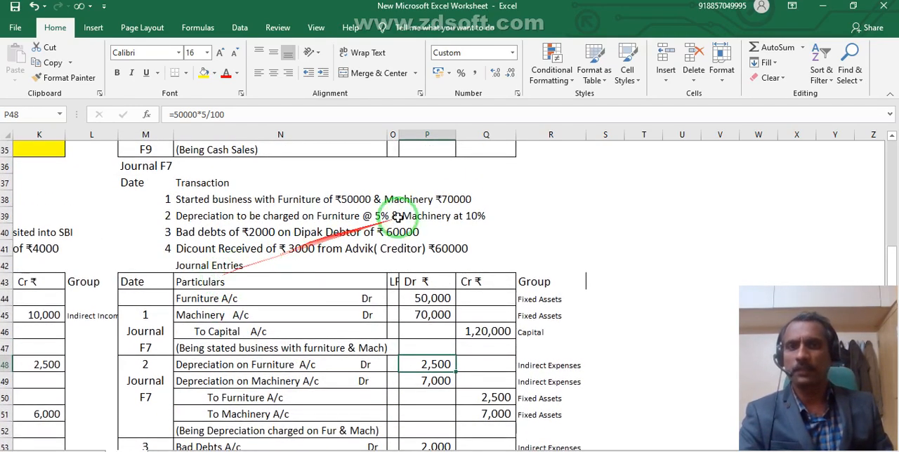
left_click(429, 384)
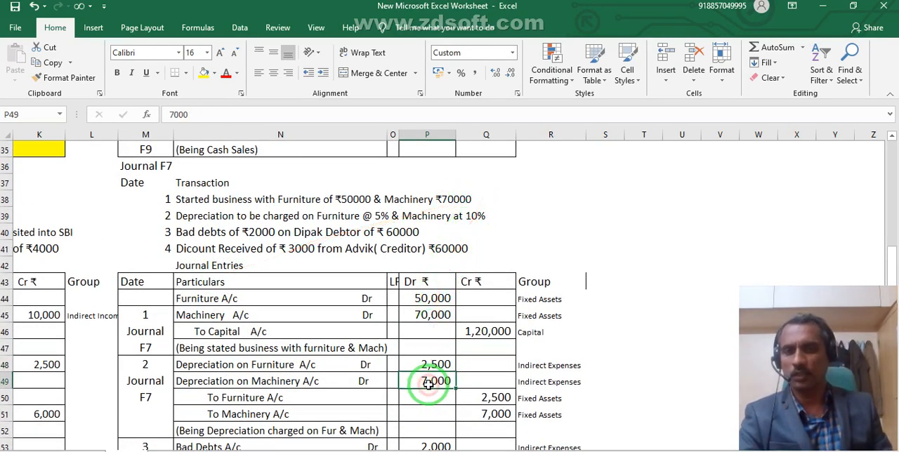
left_click(202, 366)
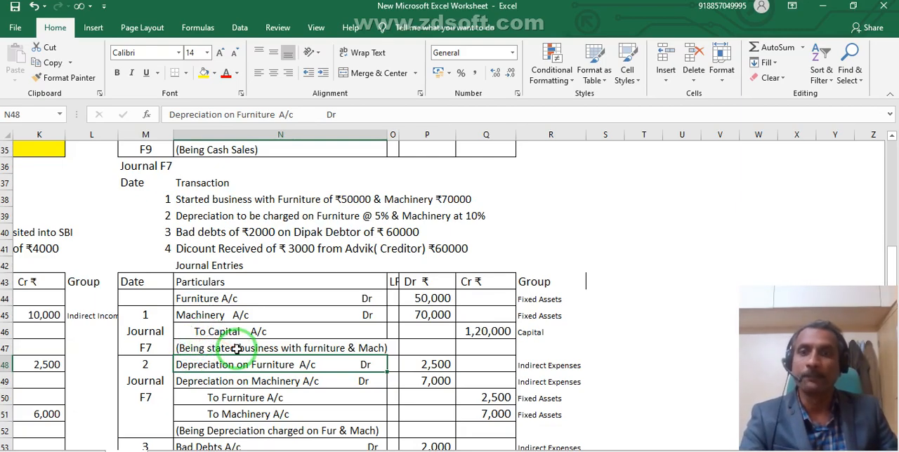
Return to Tally, open a new journal voucher and start a new debit ledger named Dep on Furniture A/c.
left_click(298, 451)
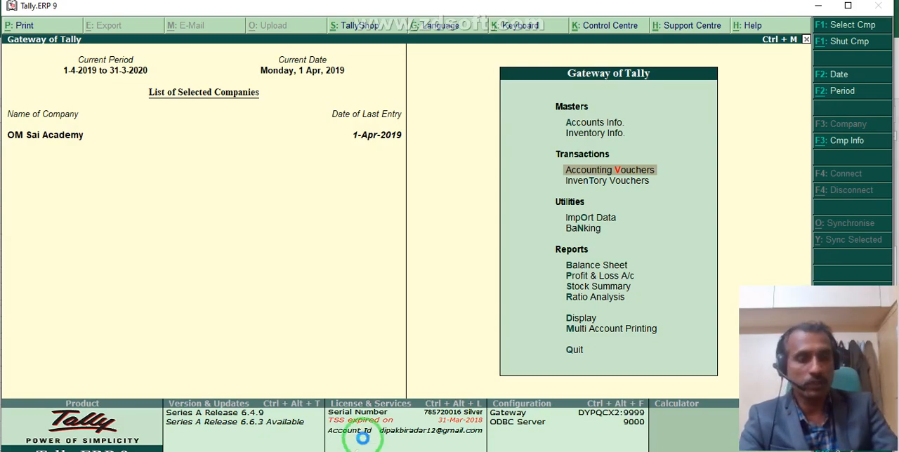
key("Return")
key("alt+c")
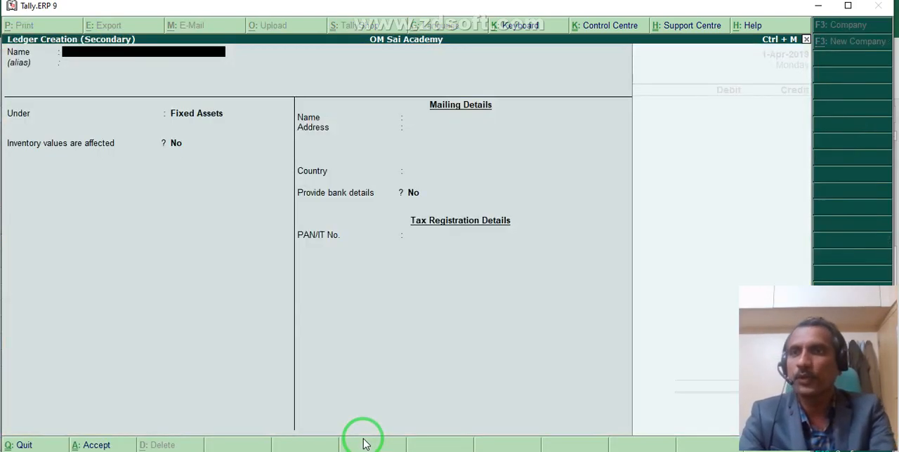
type("Dep")
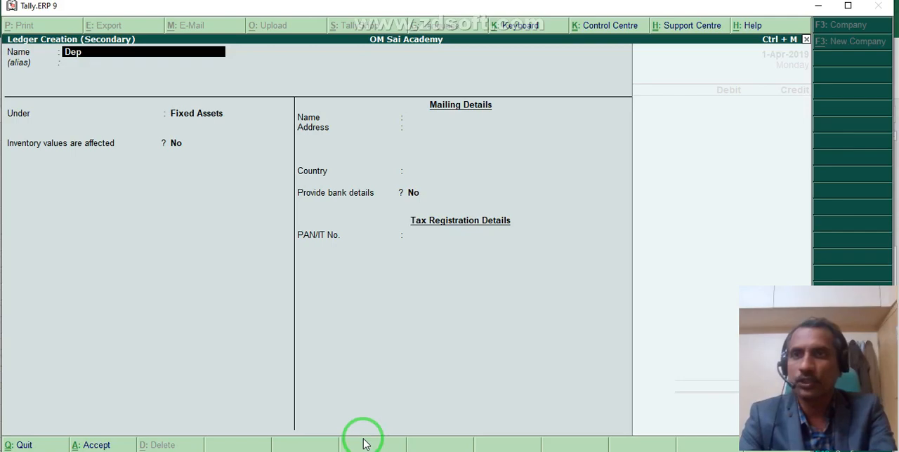
type(" on Furniture A/c")
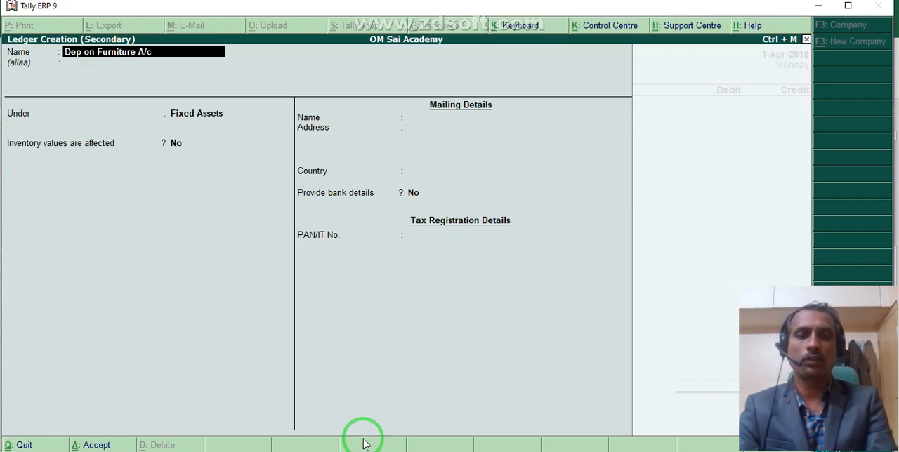
Place the furniture depreciation ledger under Indirect Expenses and save it.
key("Return")
key("Return")
type("Ind")
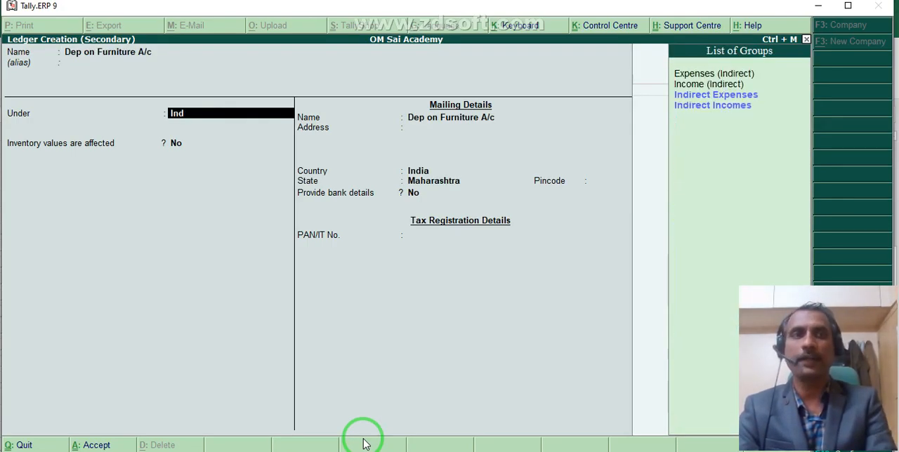
key("Down")
key("Down")
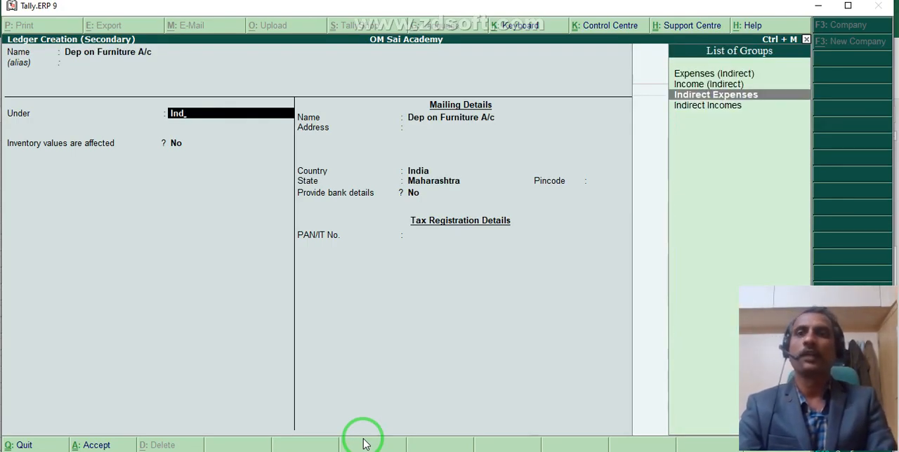
key("Return")
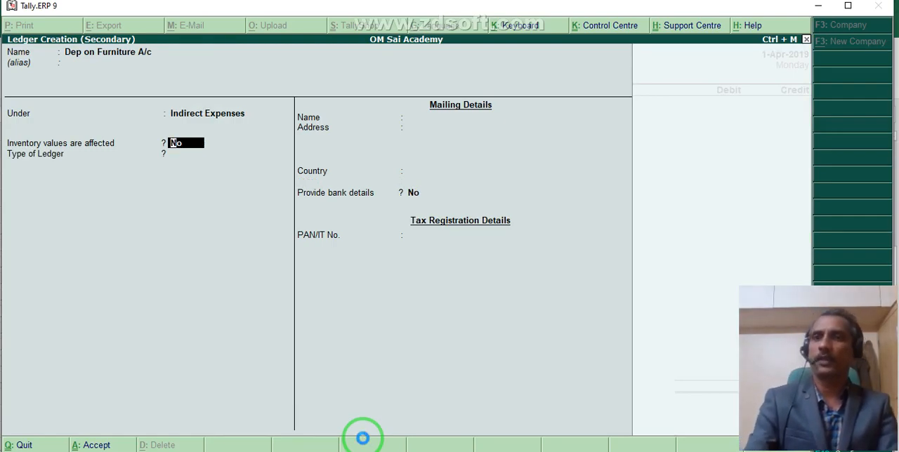
key("ctrl+a")
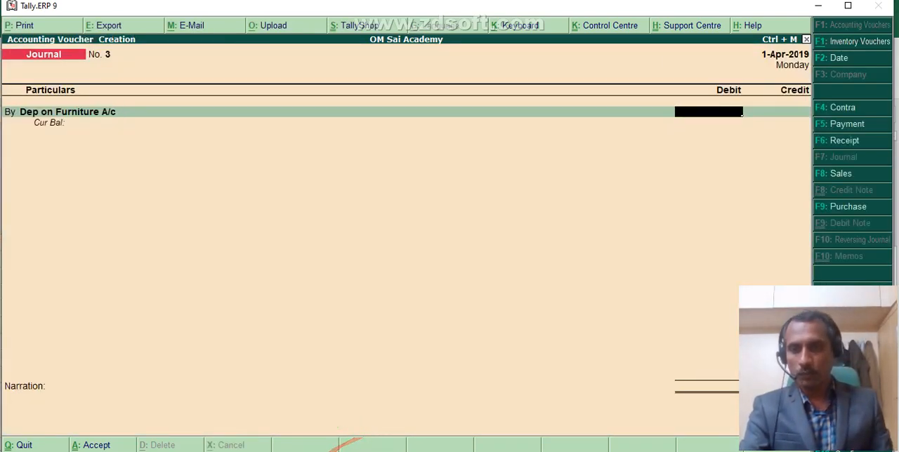
Check the furniture depreciation amount in the Excel worksheet and debit Dep on Furniture A/c with 2,500 in Tally.
key("alt+Tab")
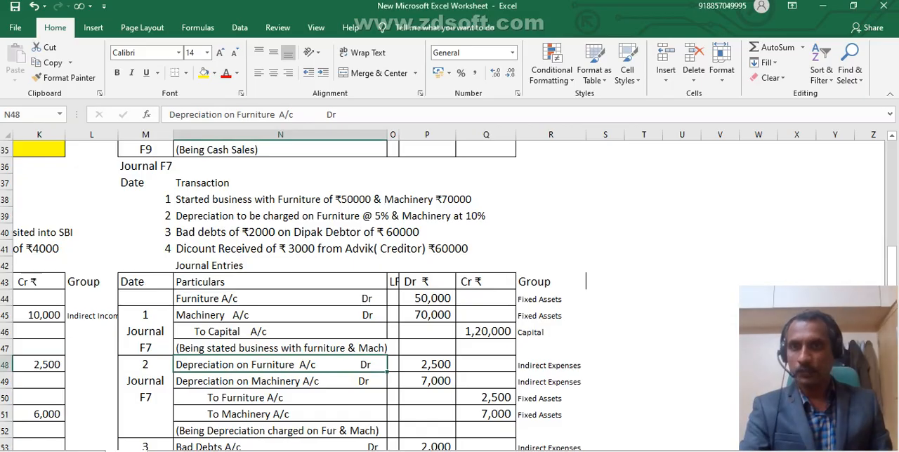
key("alt+Tab")
type("2500")
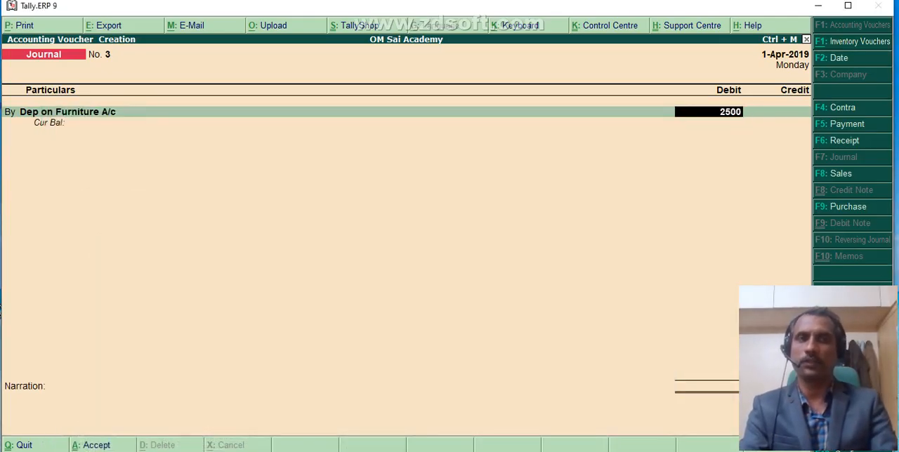
key("Return")
Add a second debit line using a new ledger named Depreciation on Machinery A/c, created under Indirect Expenses.
type("b")
key("Return")
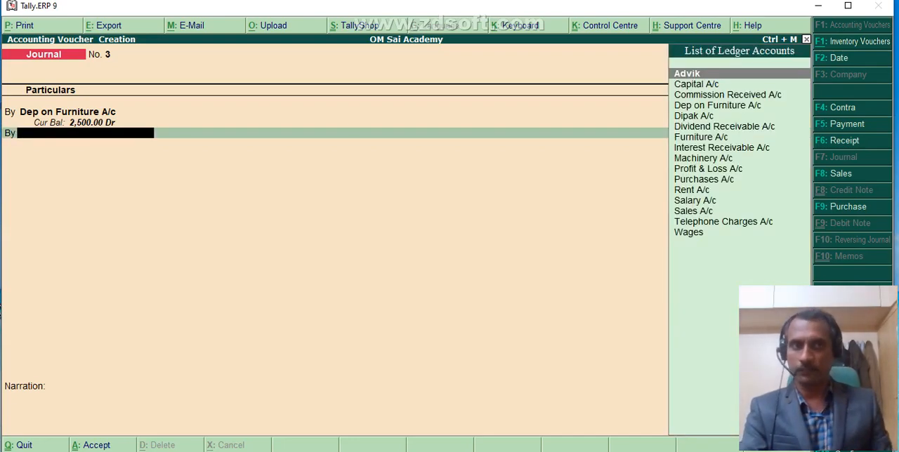
key("alt+c")
type("Dep")
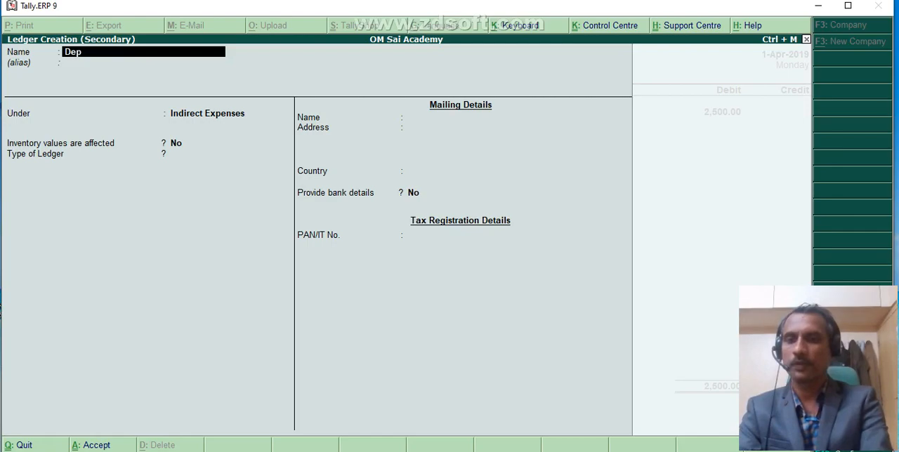
type("reciation on Machinery A/c")
key("Return")
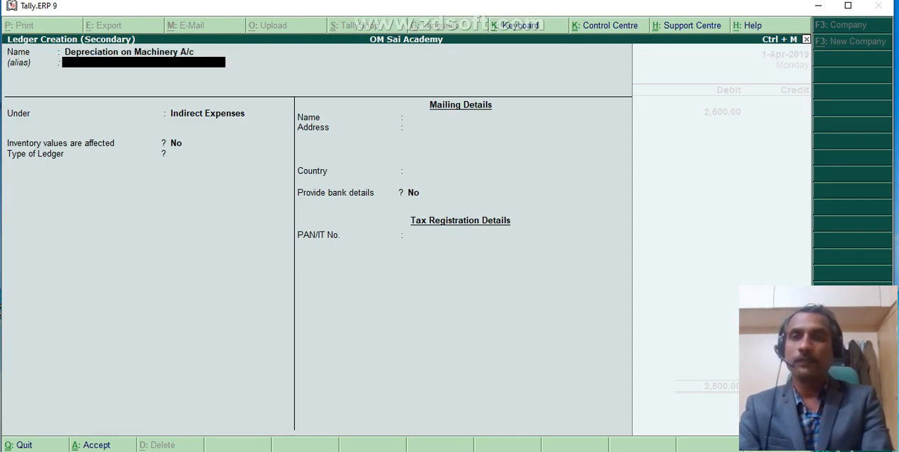
key("Return")
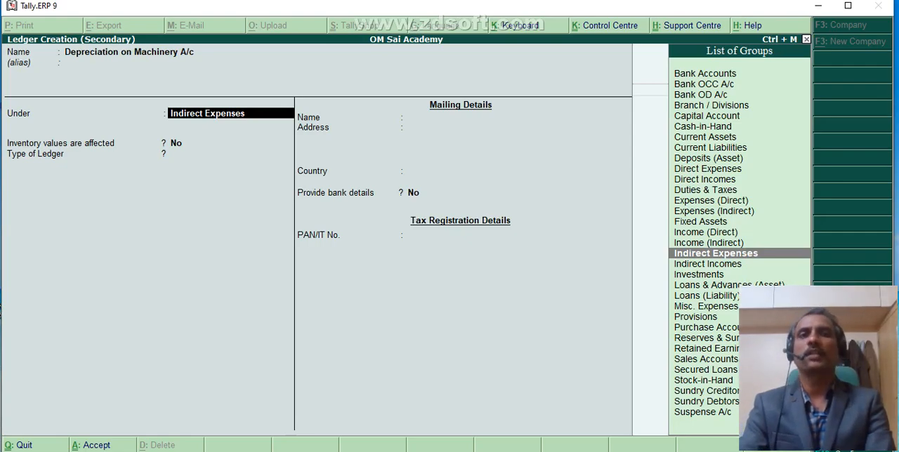
key("ctrl+a")
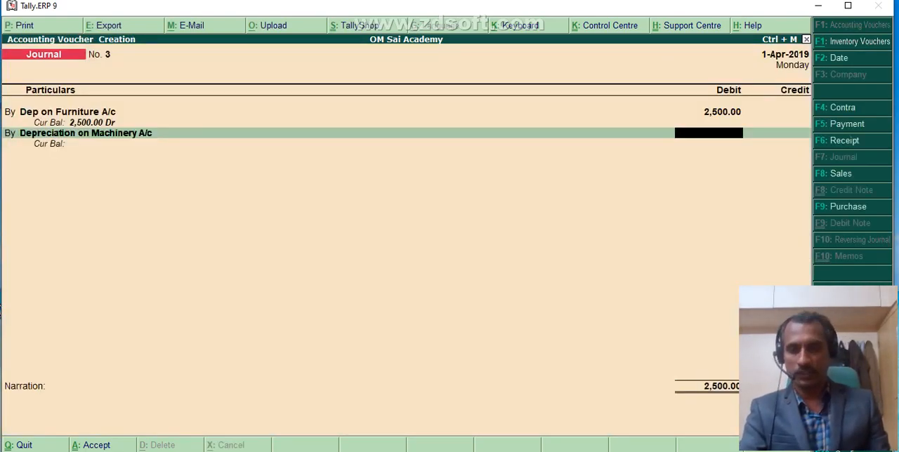
Check the machinery depreciation amount in the Excel worksheet and debit Depreciation on Machinery A/c with 7,000 in Tally.
key("alt+Tab")
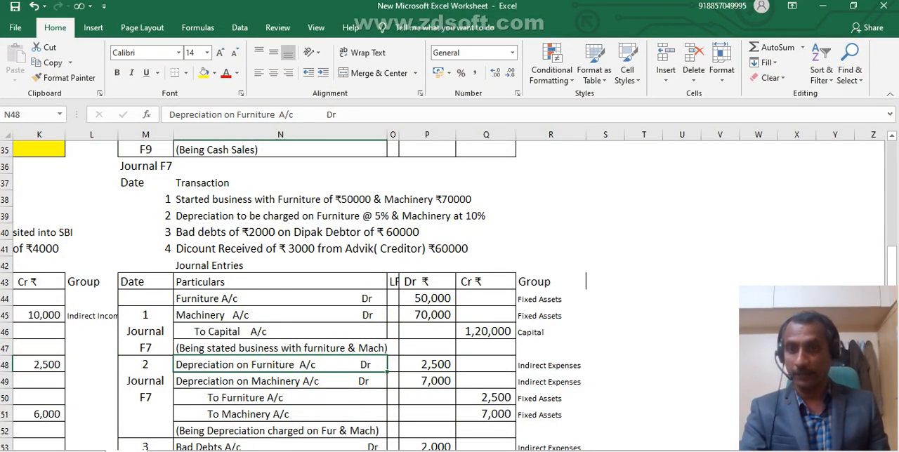
key("alt+Tab")
type("7000")
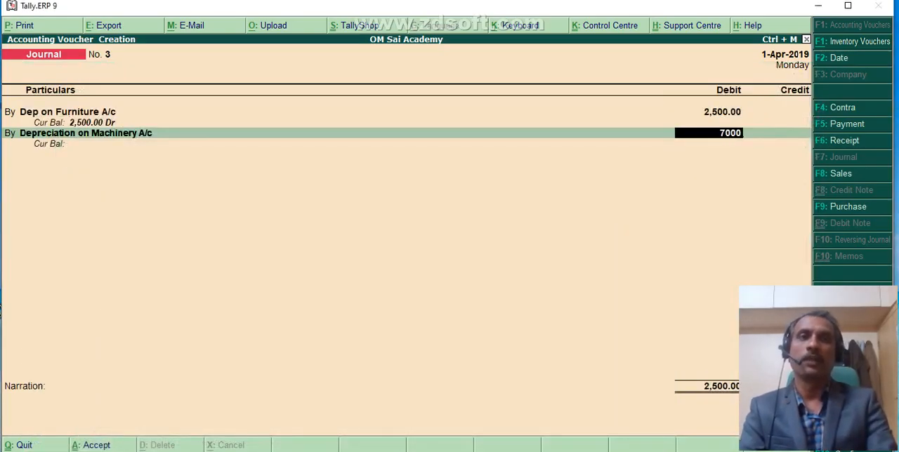
key("Return")
Credit Furniture A/c with 2,500 in the depreciation journal voucher.
key("Return")
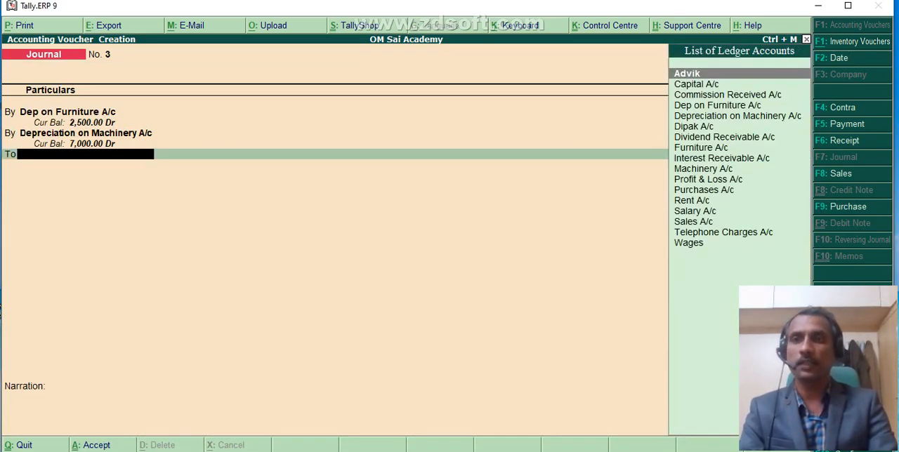
type("F")
key("Return")
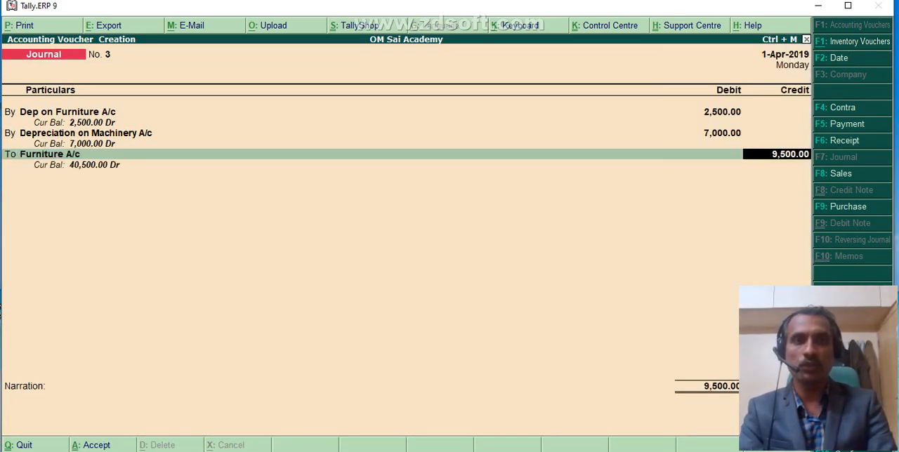
type("2500")
key("Return")
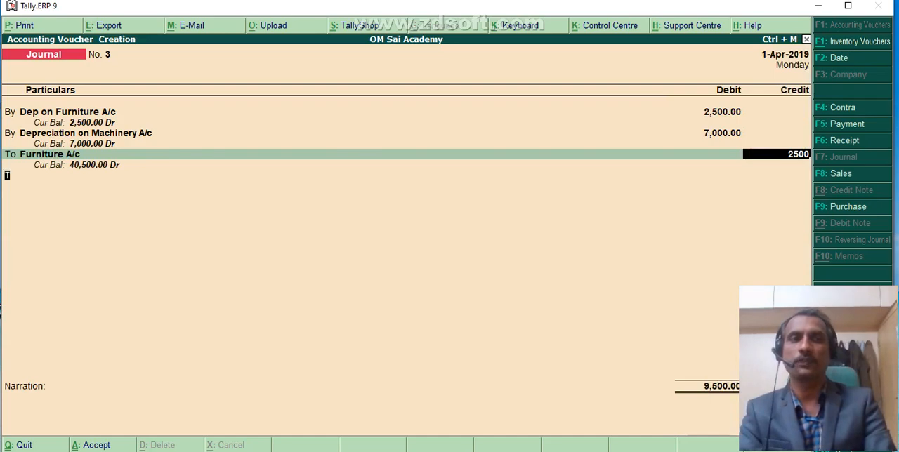
Credit Machinery A/c with 7,000 and save the depreciation voucher.
key("Return")
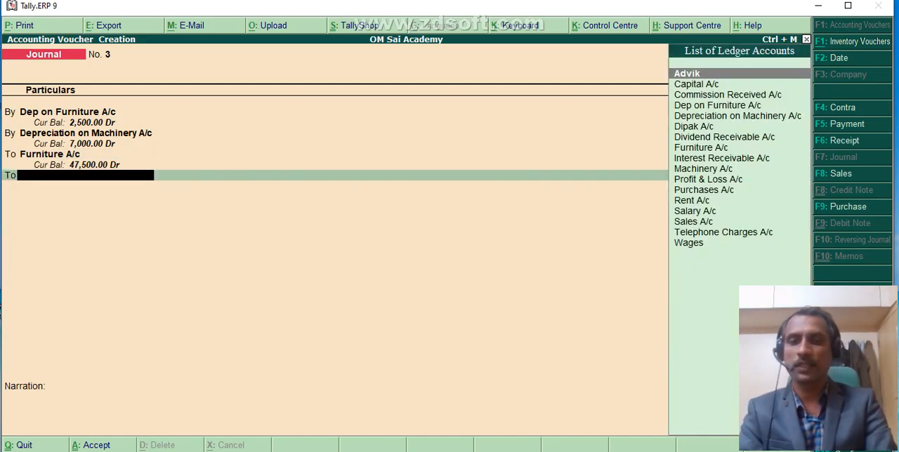
type("m")
key("Return")
key("Return")
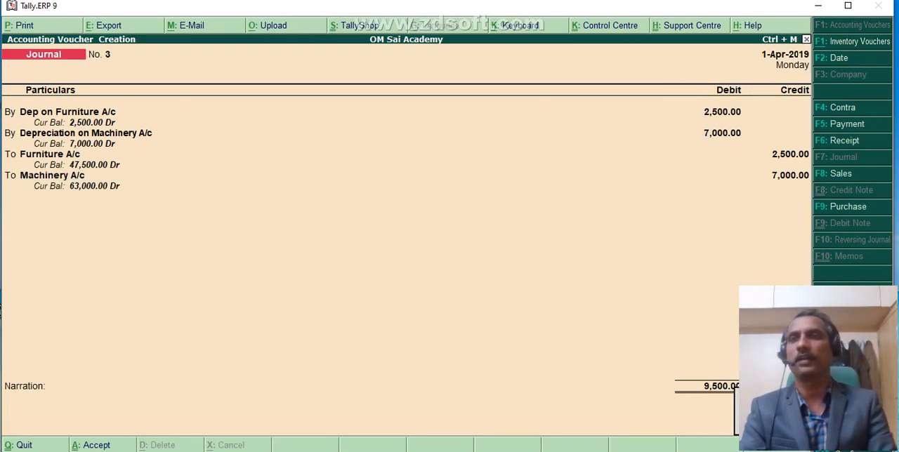
key("Return")
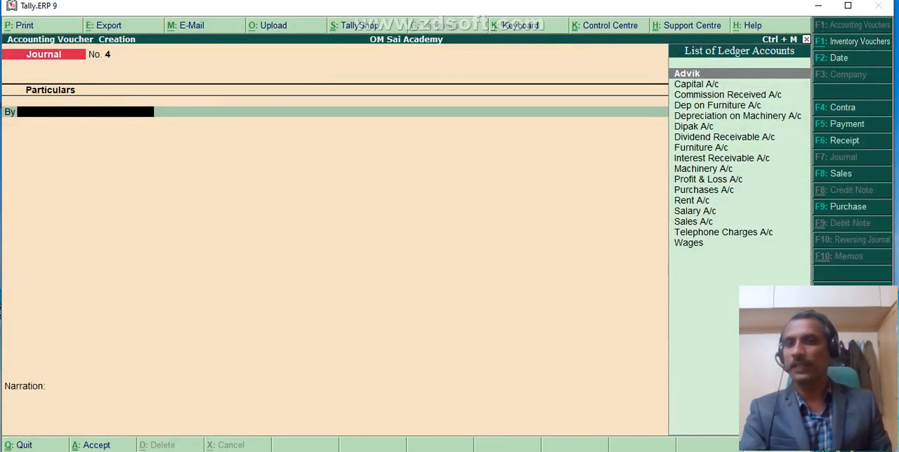
Read the bad debts transaction in the Excel worksheet, then return to Tally and open the Balance Sheet.
key("alt+Tab")
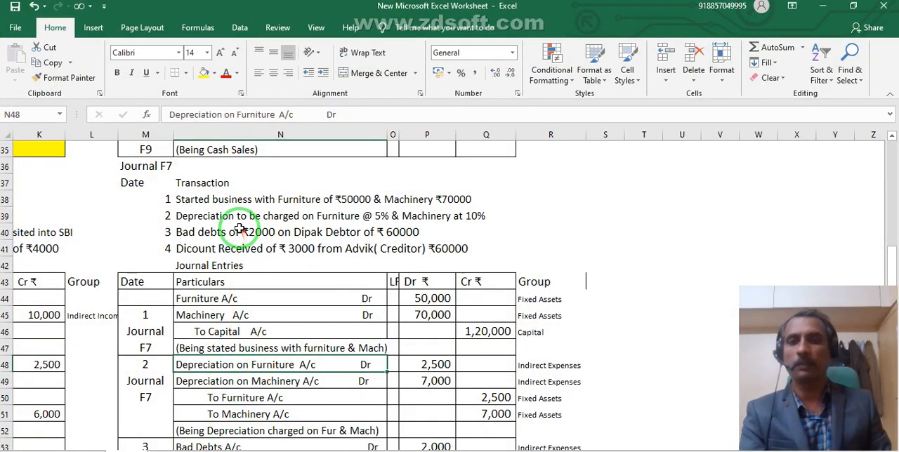
left_click(204, 234)
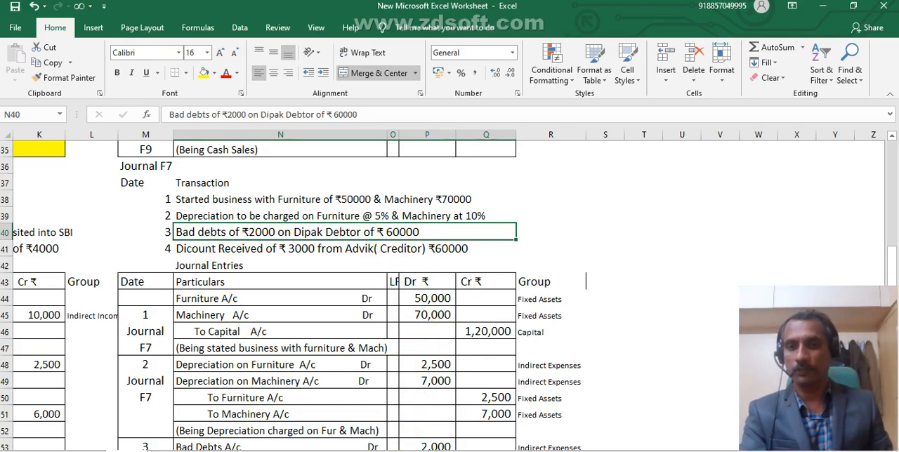
key("alt+Tab")
key("Escape")
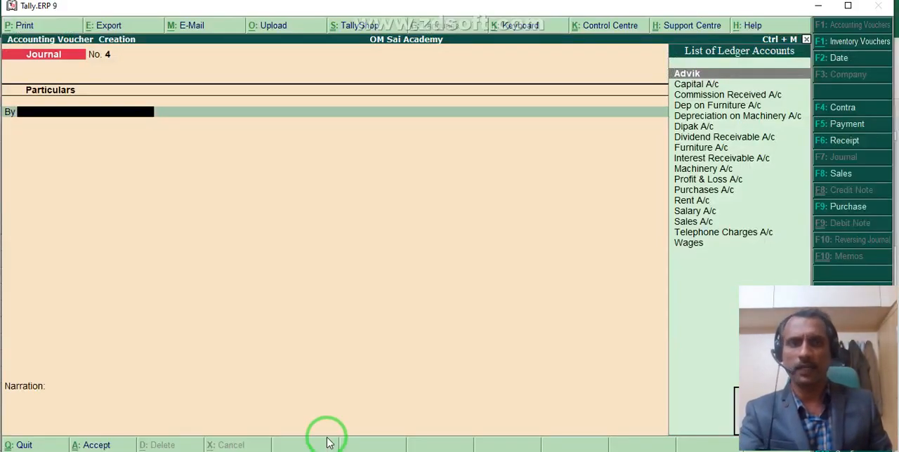
key("Return")
key("Down")
key("Down")
key("Down")
key("Down")
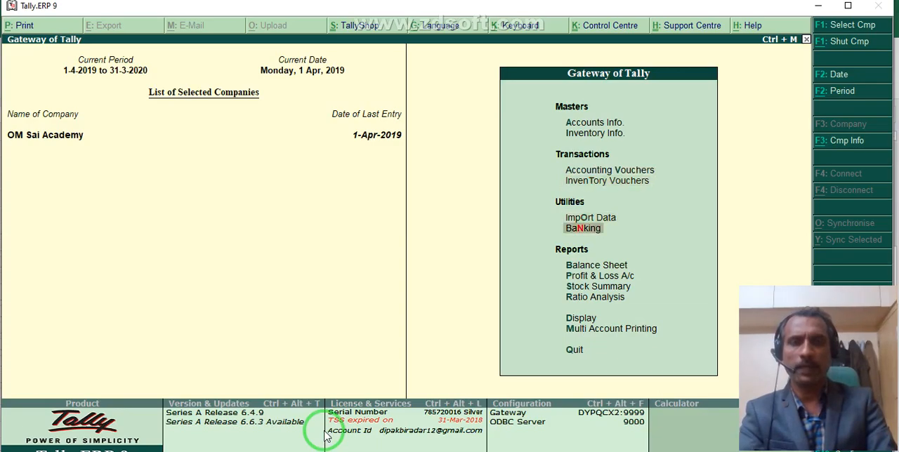
key("Return")
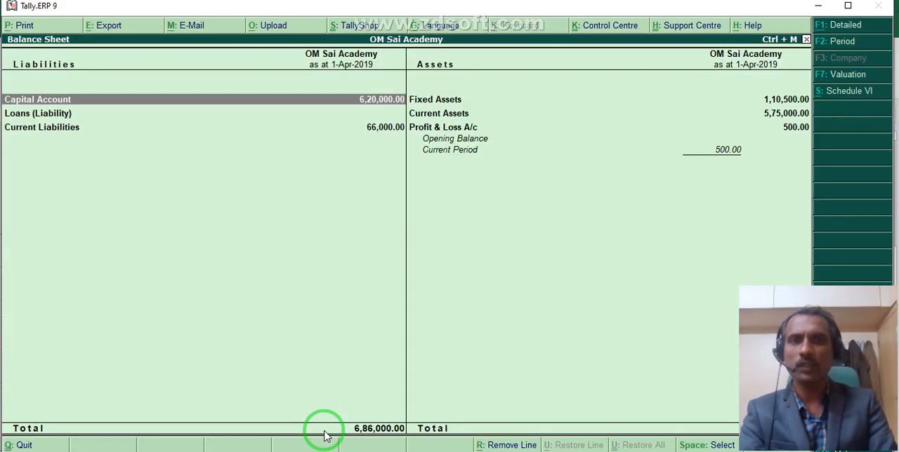
Examine the debtor's balance by drilling down from Current Assets through Sundry Debtors to the ledger's monthly summary, then return to the Gateway of Tally.
key("Right")
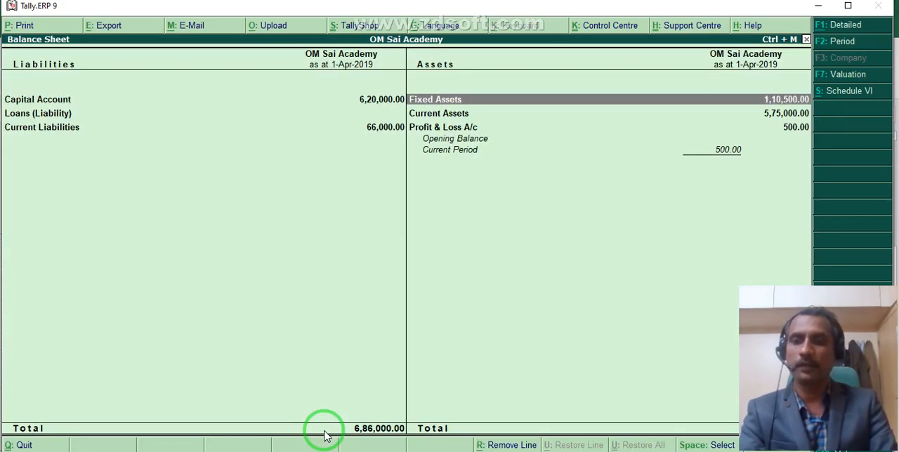
key("alt+F1")
key("Down")
key("Down")
key("Down")
key("Down")
key("Down")
key("Return")
key("Return")
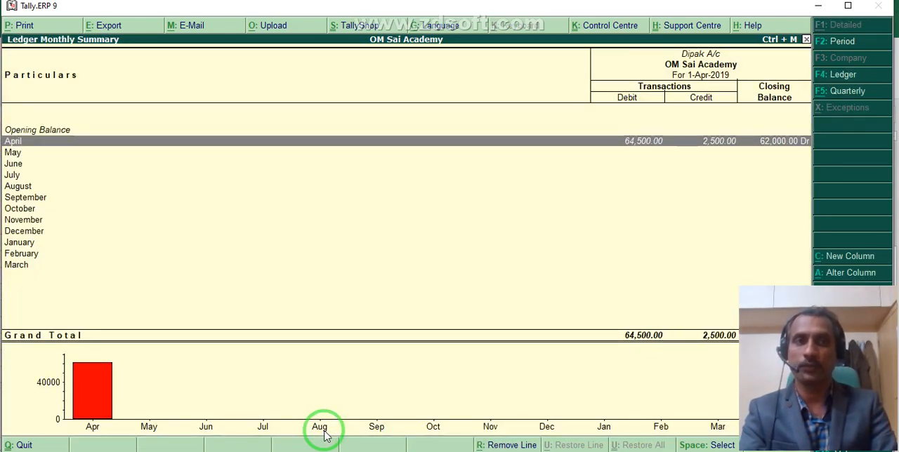
key("Escape")
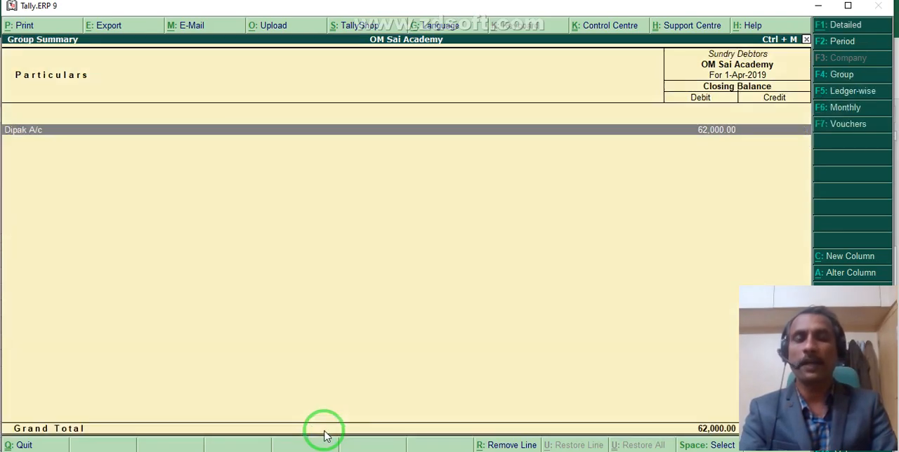
key("Escape")
key("Escape")
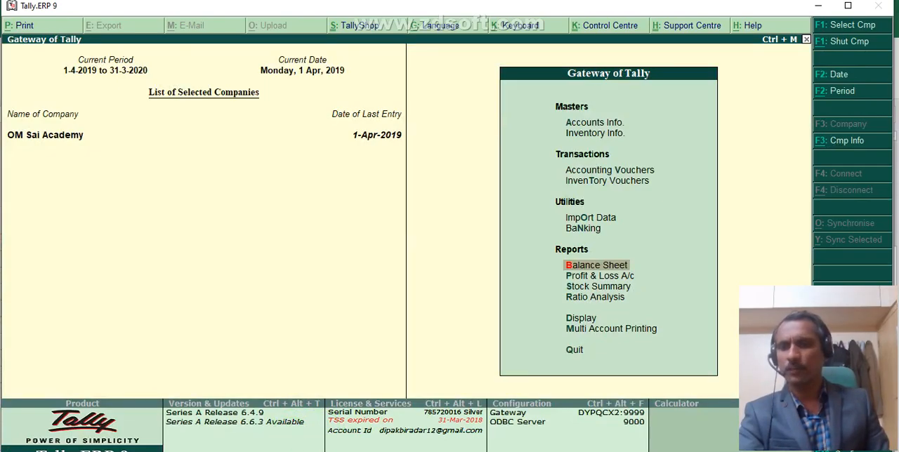
In the Excel worksheet, remove "of ₹ 60000" from the end of the bad debts transaction text in N40.
key("alt+Tab")
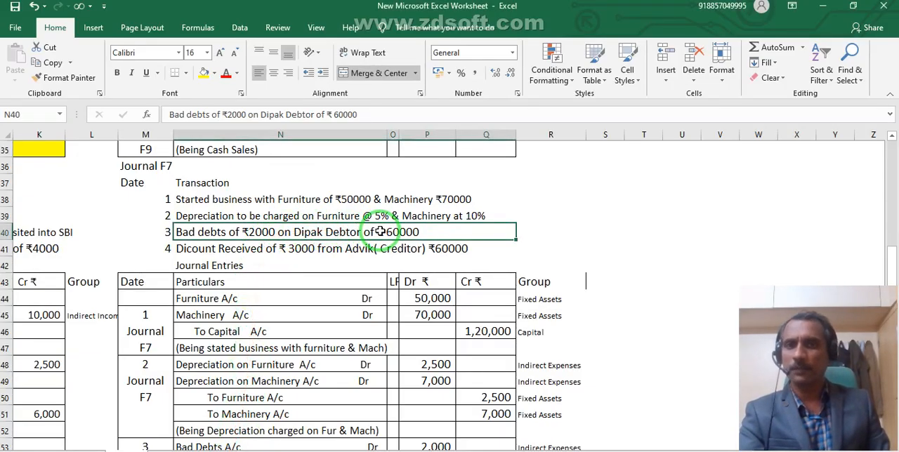
double_click(432, 231)
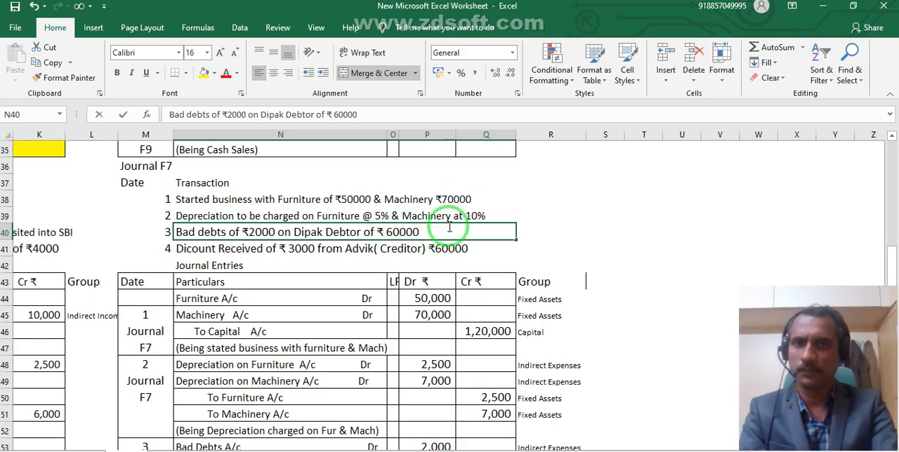
key("BackSpace")
key("BackSpace")
key("BackSpace")
key("BackSpace")
key("BackSpace")
key("BackSpace")
key("BackSpace")
key("BackSpace")
key("BackSpace")
key("BackSpace")
key("BackSpace")
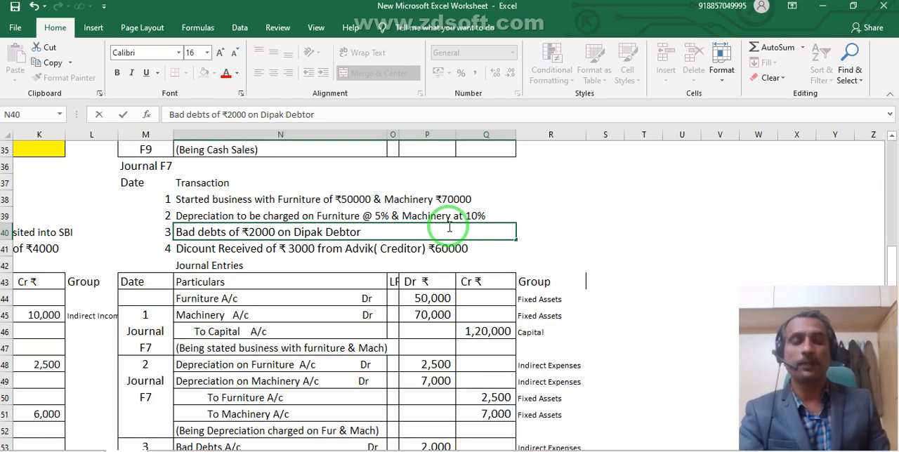
left_click(297, 305)
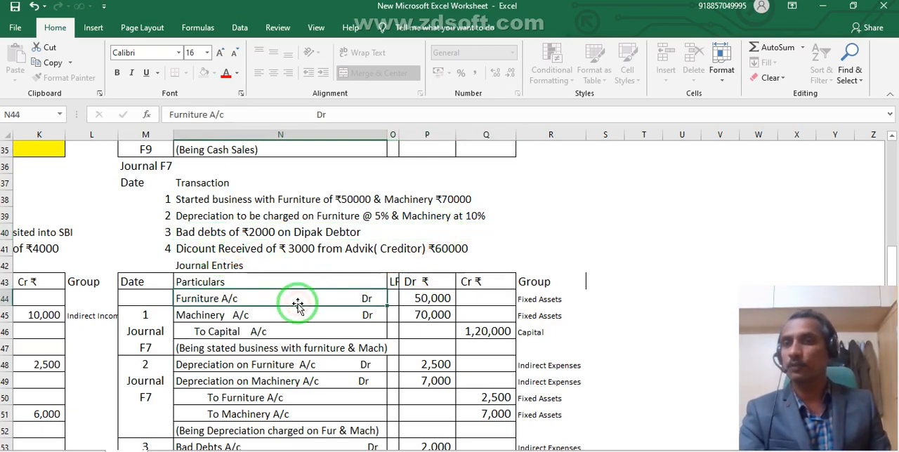
left_click(255, 238)
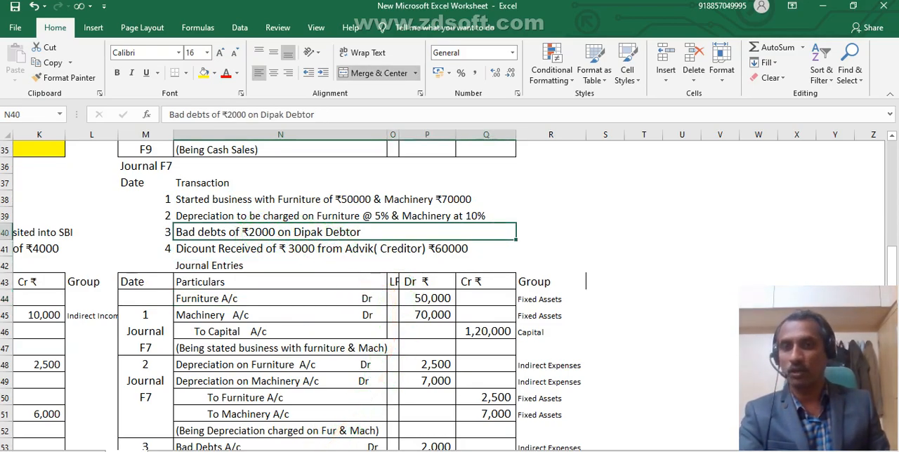
Return to Tally, open a new journal voucher and start a new debit ledger named Bad Debts.
left_click(327, 451)
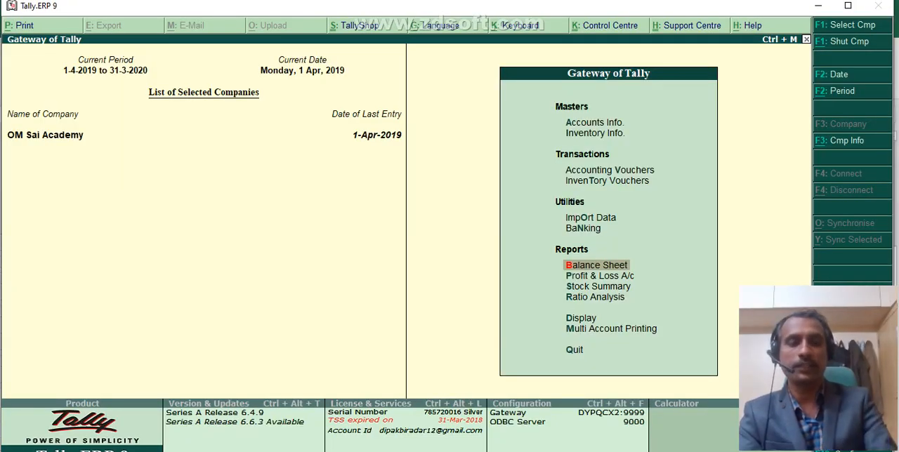
key("Up")
key("Up")
key("Up")
key("Up")
key("Return")
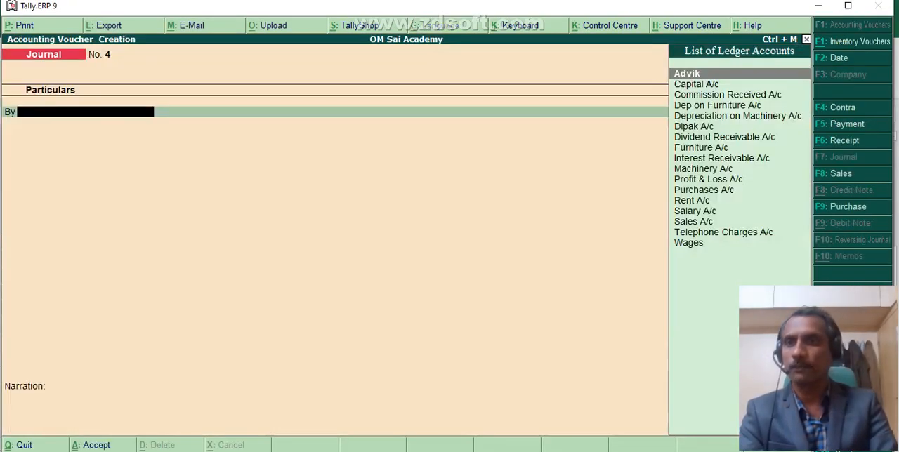
key("alt+c")
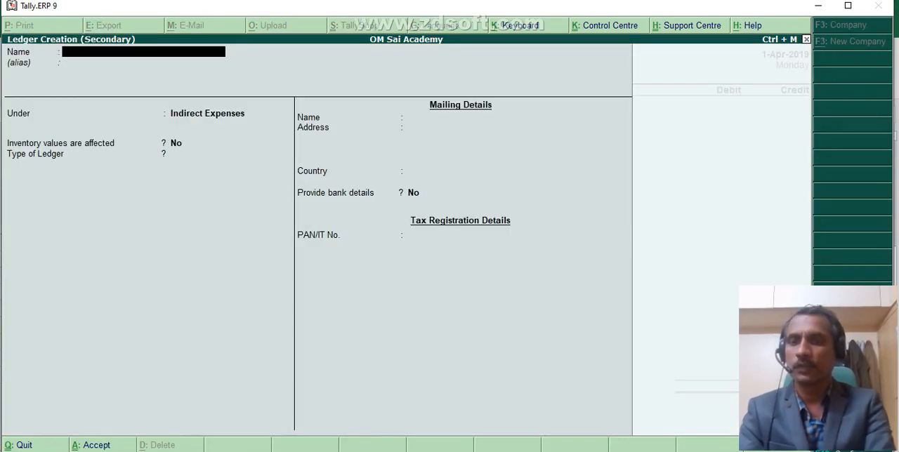
type("Bad Debts")
key("Return")
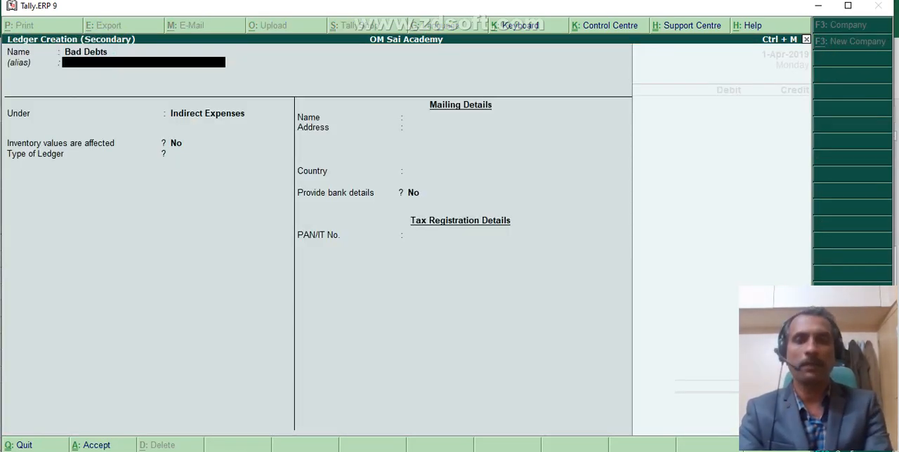
key("Return")
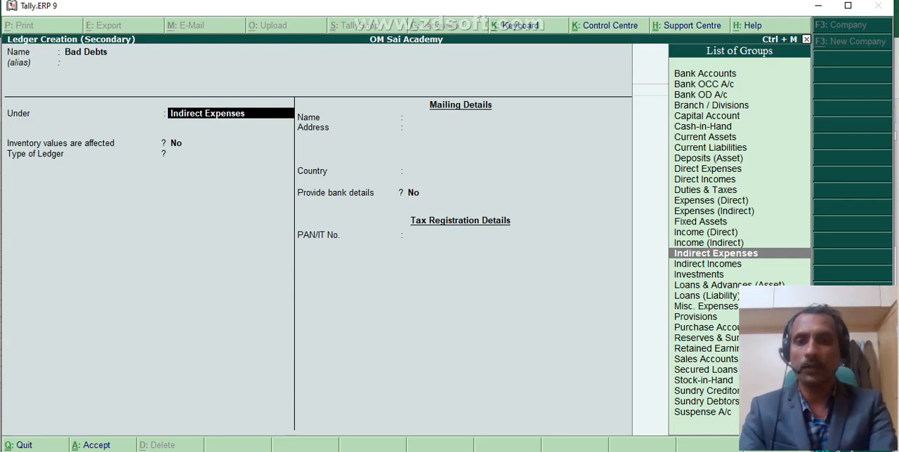
type("Sund")
key("Down")
key("Return")
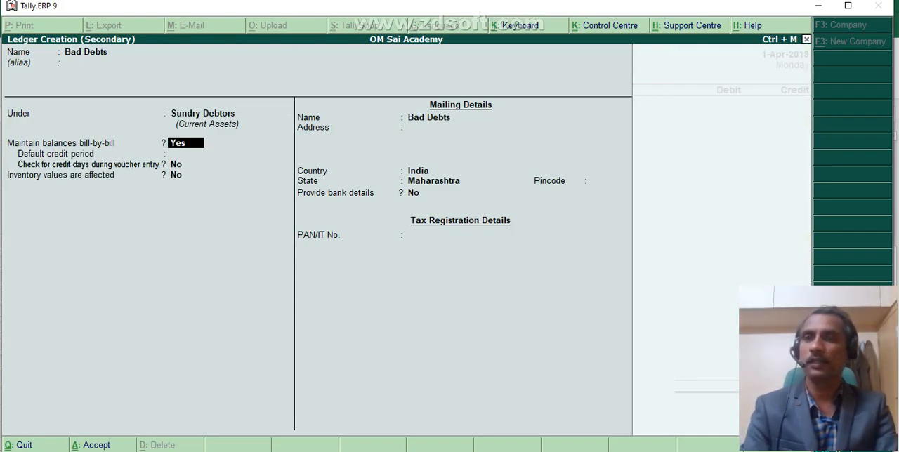
Place the Bad Debts ledger under Indirect Expenses and save it.
key("BackSpace")
type("Ind")
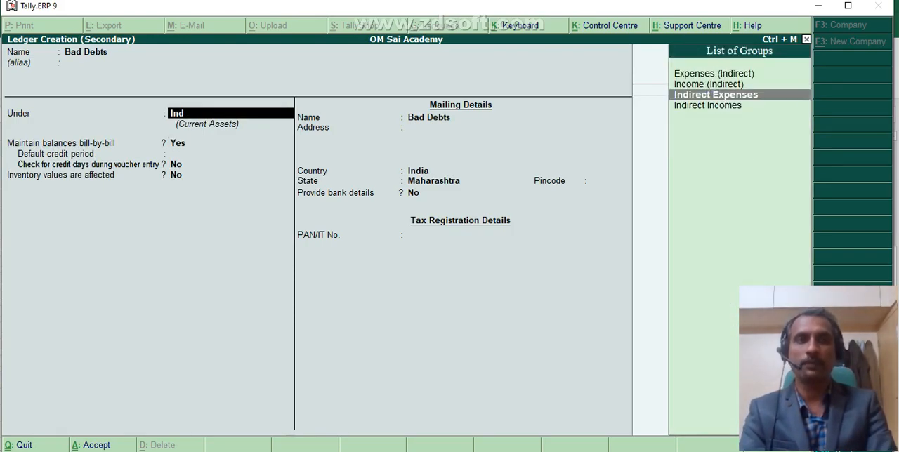
key("Return")
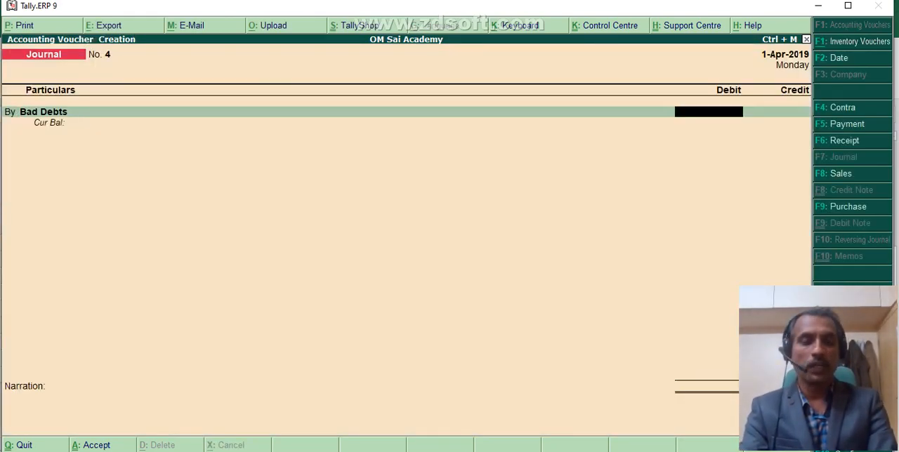
Debit Bad Debts with 2,000 and go on to the voucher's credit line.
type("2000")
key("Return")
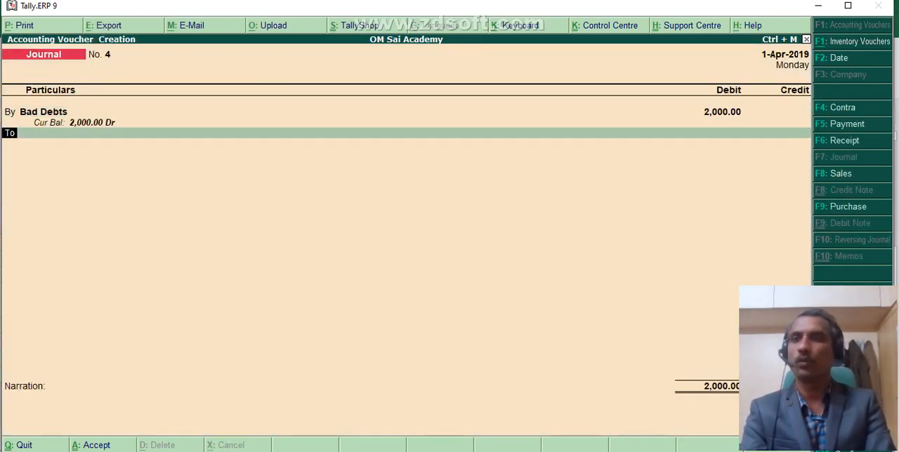
key("Return")
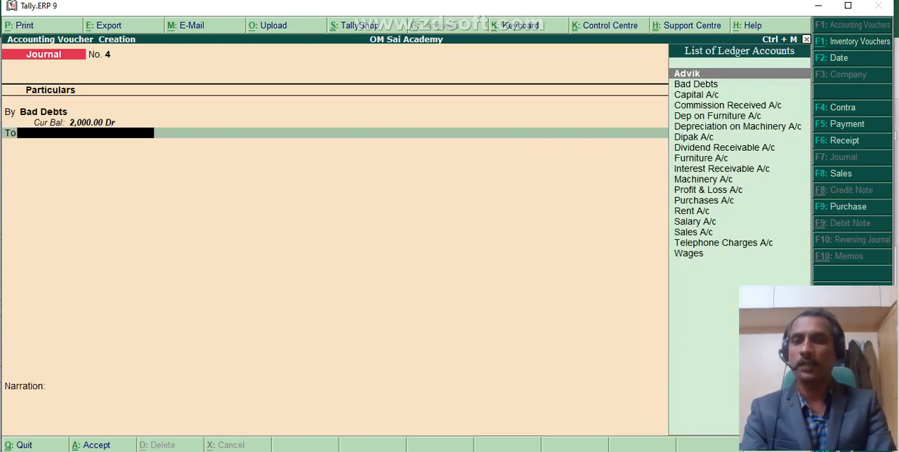
Credit the debtor's account with 2,000, setting its bill-wise reference to On Account.
type("D")
key("Down")
key("Down")
key("Down")
key("Return")
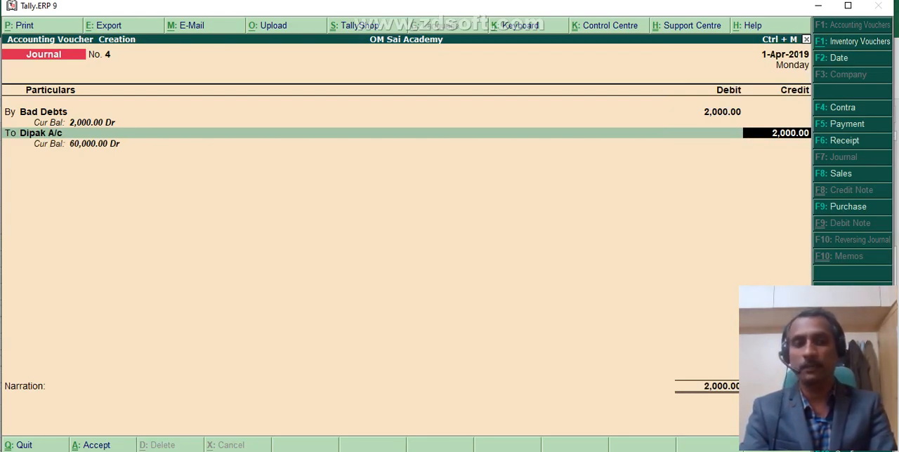
key("Return")
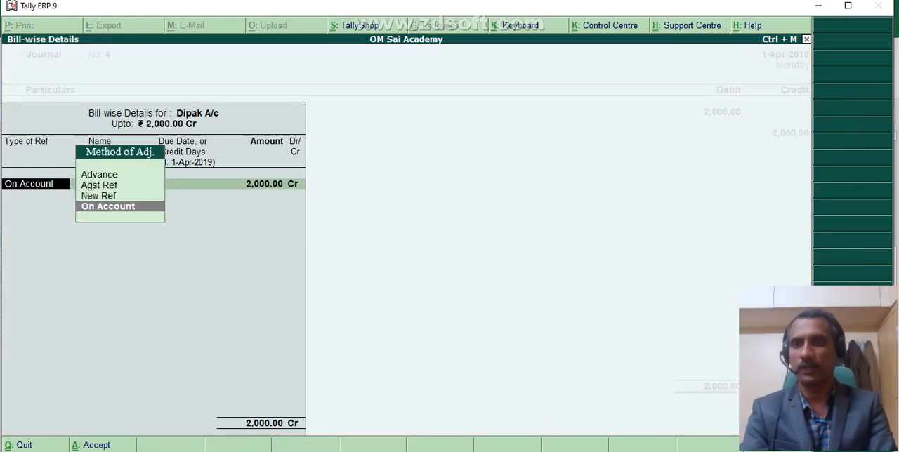
key("Return")
key("Return")
key("Return")
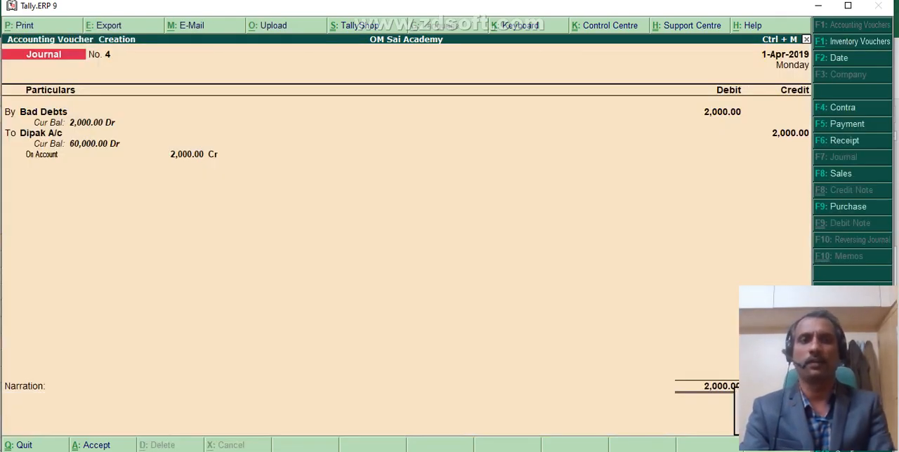
Save the bad debts voucher, then switch to the Excel worksheet and fill the header and first two journal entries with yellow.
key("Return")
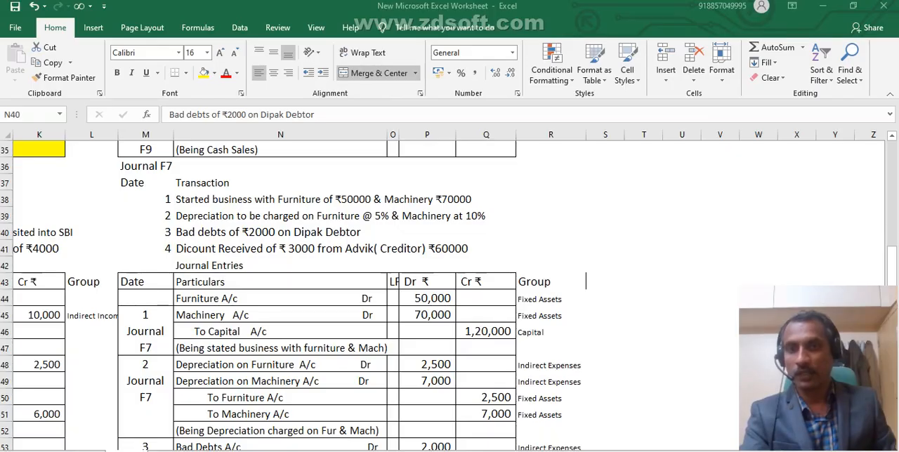
key("alt+Tab")
left_click(283, 315)
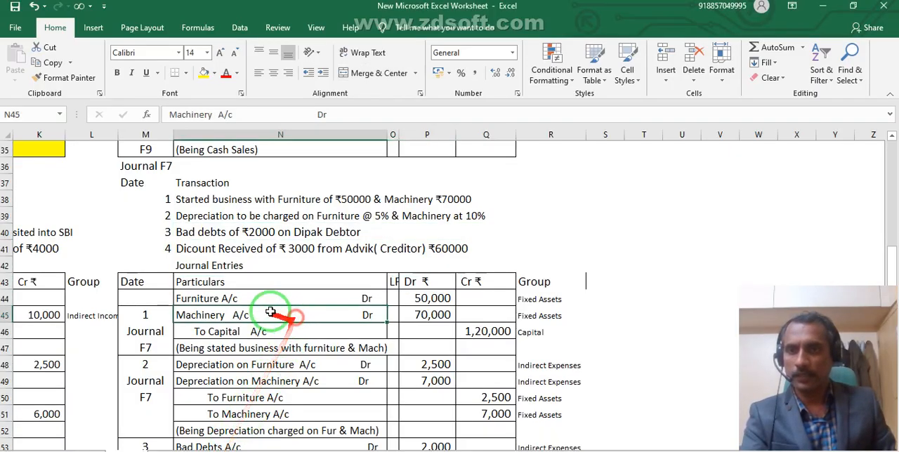
mouse_move(137, 283)
left_mouse_down()
mouse_move(305, 351)
mouse_move(547, 378)
left_mouse_up()
left_click(203, 73)
scroll(211, 194, "down", 2)
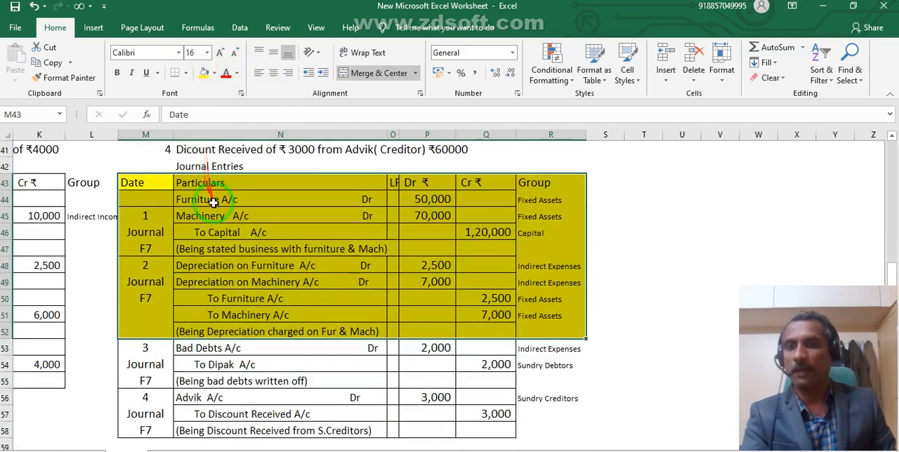
Fill the third journal entry, for bad debts written off, with yellow across all its columns.
left_click(252, 358)
left_click_drag(148, 348, 521, 357)
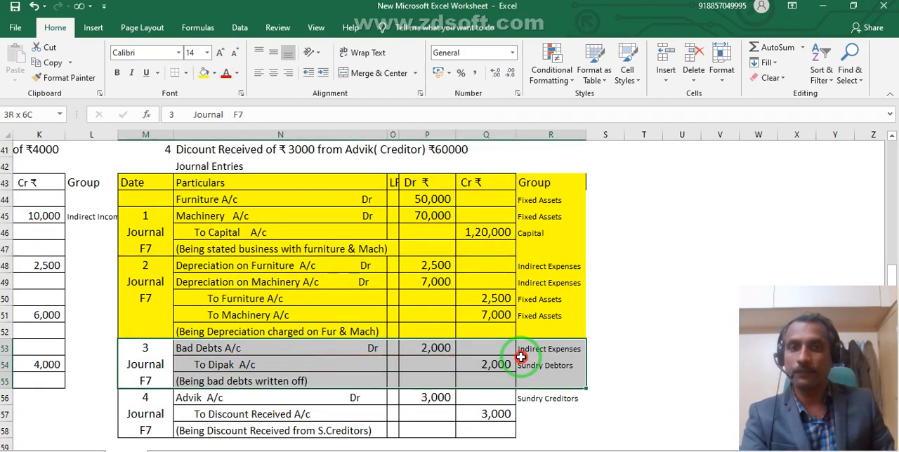
left_click(204, 72)
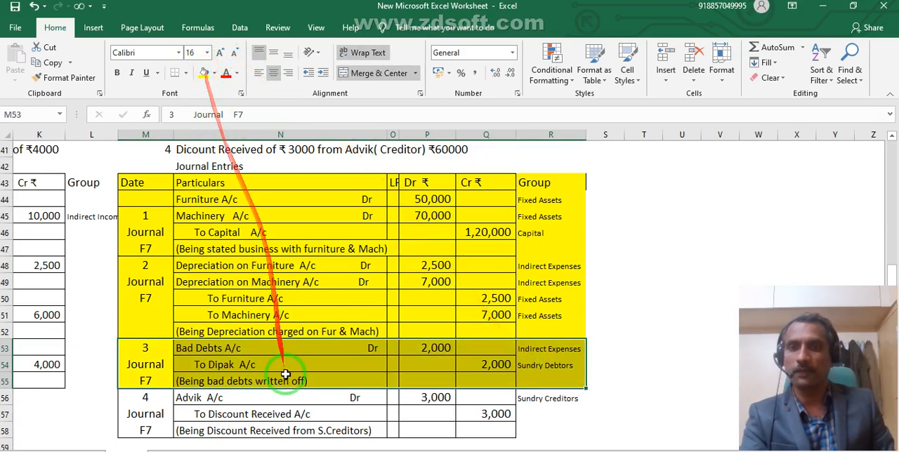
Remove the amount ₹60000 from the end of transaction 4's description in the Journal F7 list.
left_click(253, 431)
scroll(238, 373, "up", 1)
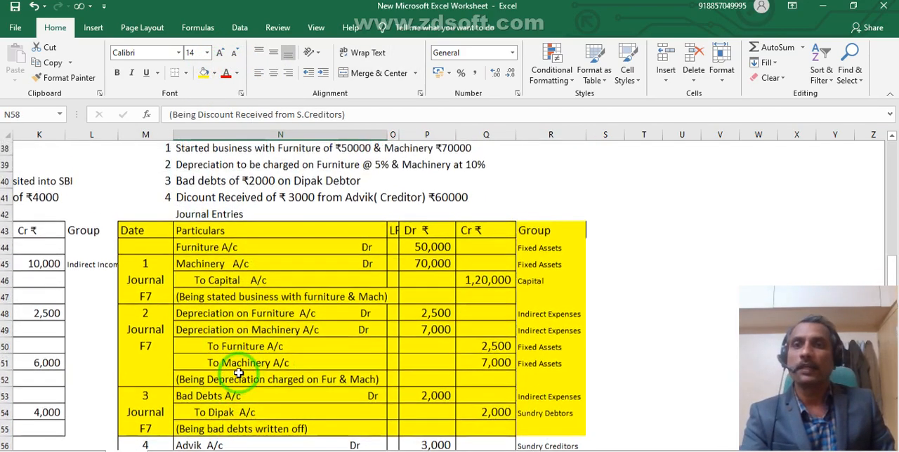
left_click(404, 199)
left_click(405, 115)
key("BackSpace")
key("BackSpace")
key("BackSpace")
key("BackSpace")
key("BackSpace")
key("BackSpace")
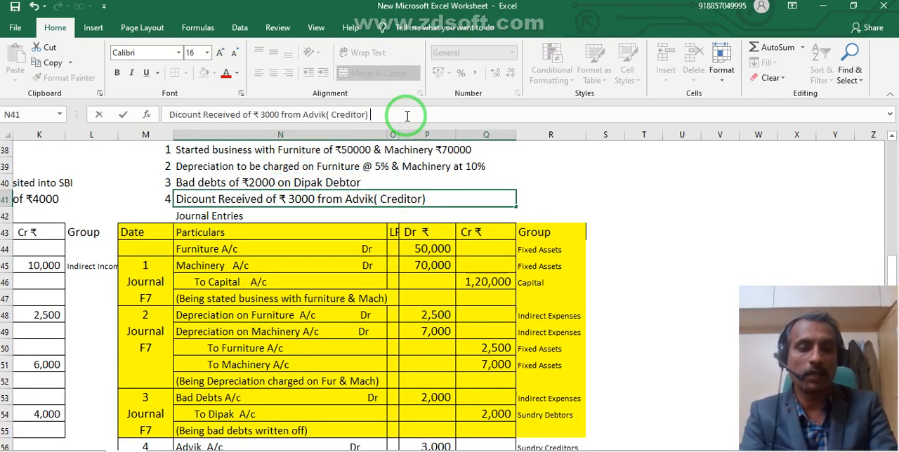
key("Return")
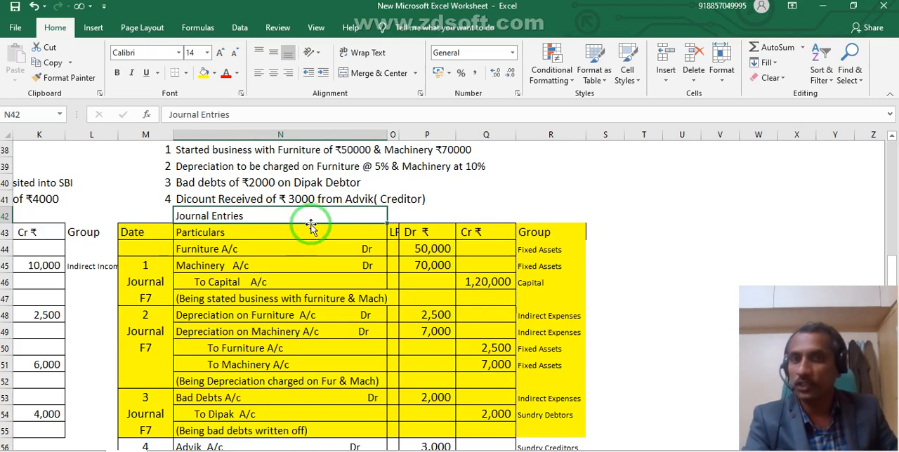
left_click(325, 198)
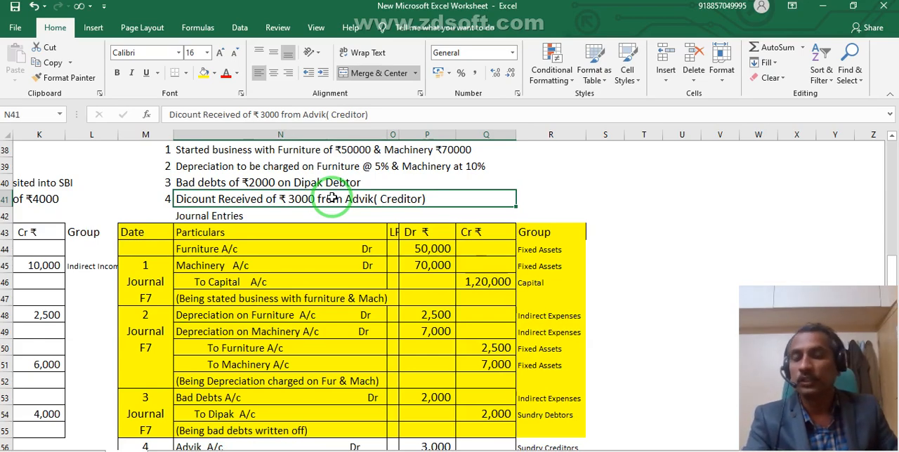
scroll(302, 368, "down", 1)
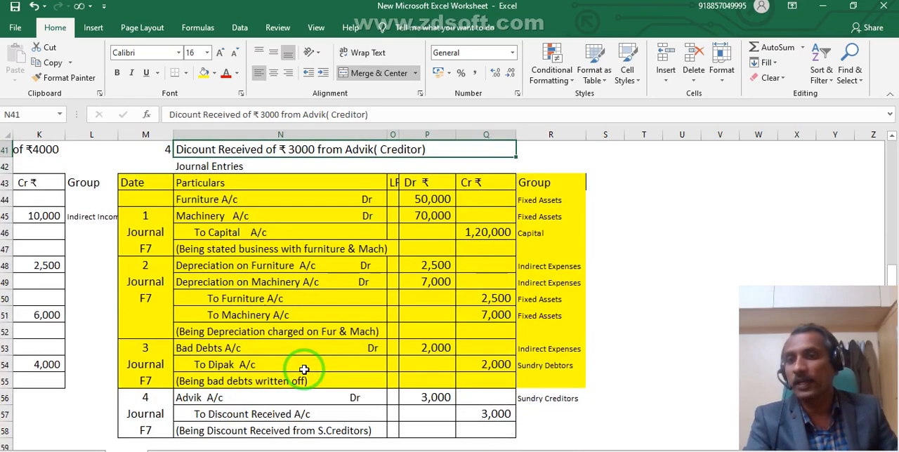
left_click(288, 413)
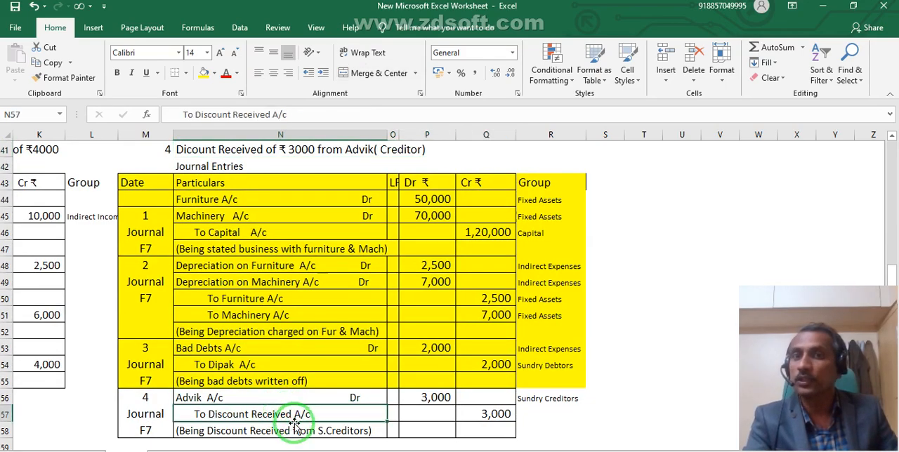
left_click(180, 394)
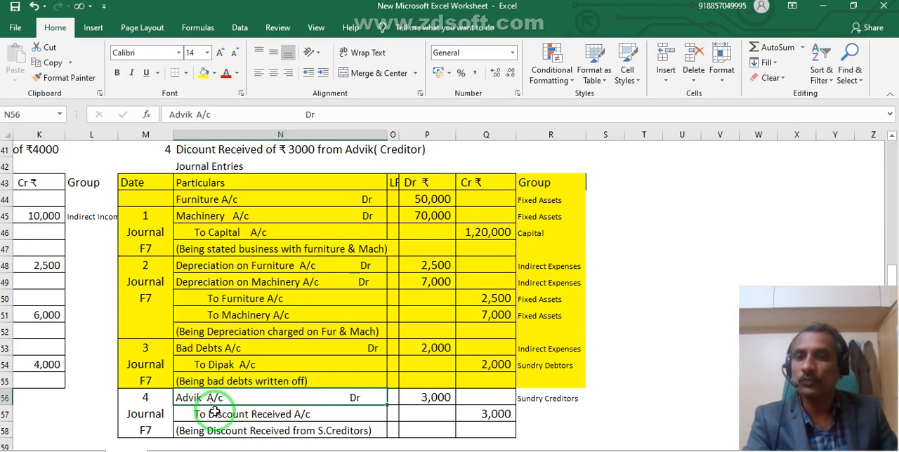
left_click_drag(208, 392, 427, 450)
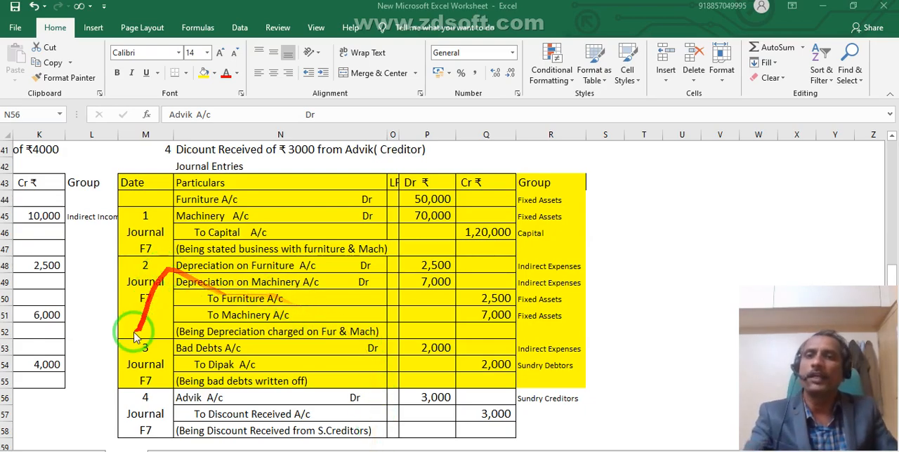
Replace the creditor's name with Cash in the debit line of the fourth journal entry.
left_click(201, 397)
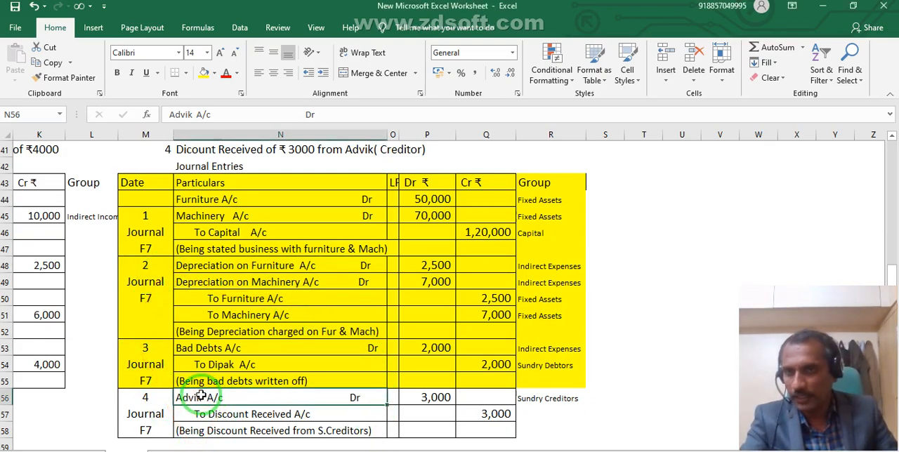
double_click(201, 397)
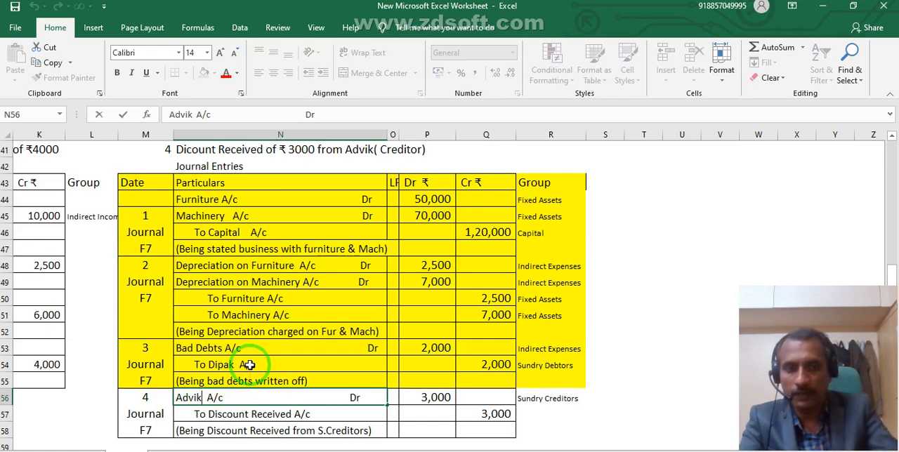
key("BackSpace")
key("BackSpace")
key("BackSpace")
key("BackSpace")
key("BackSpace")
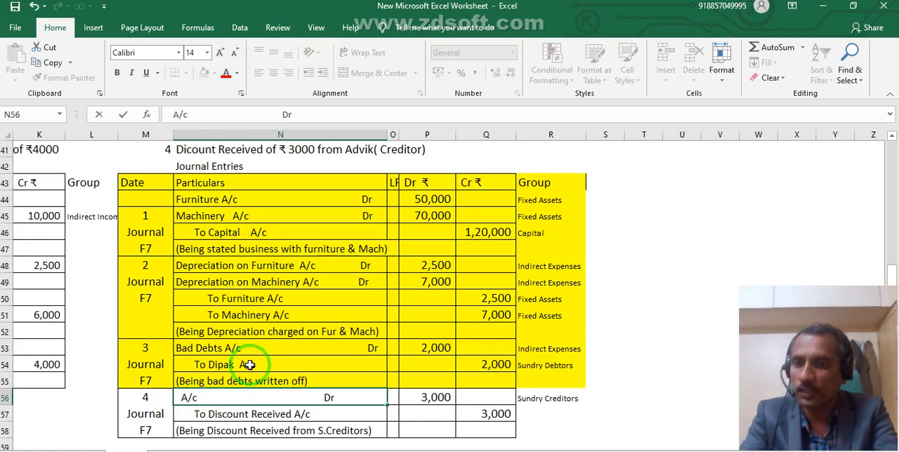
type("Cash")
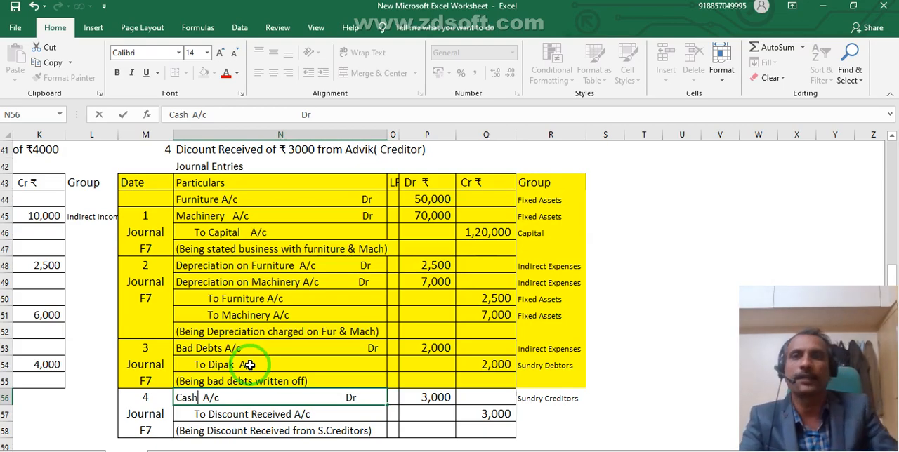
left_click(310, 155)
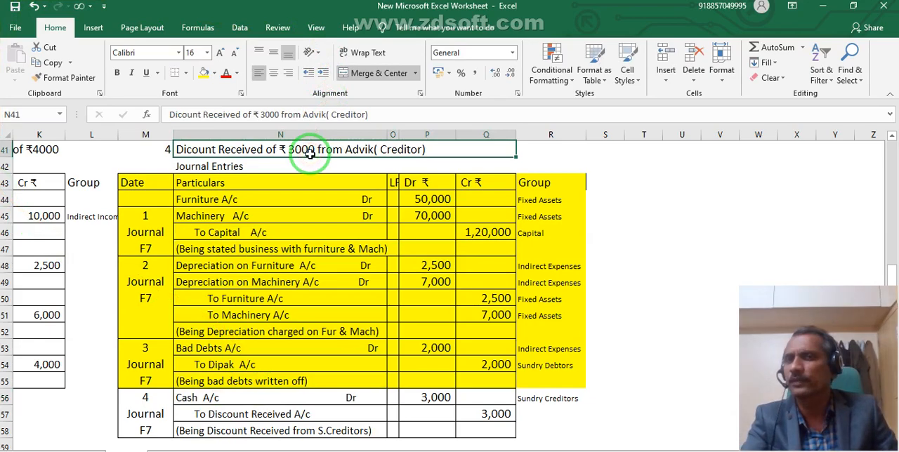
left_click(329, 410)
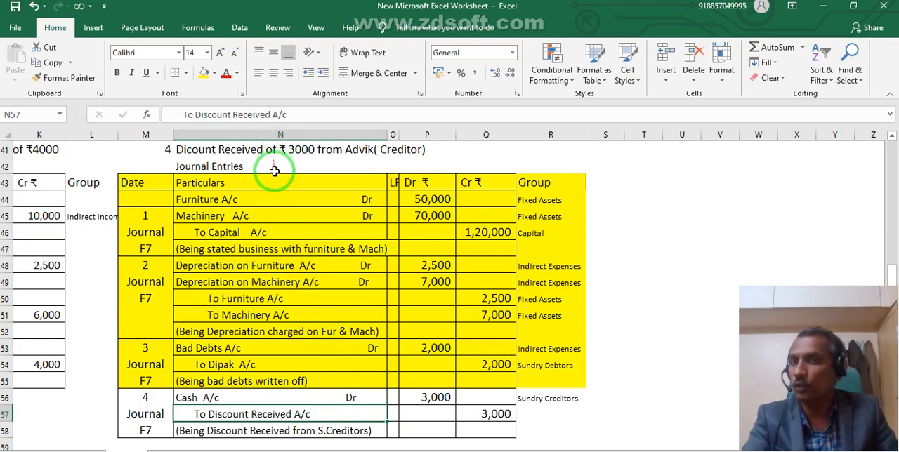
left_click_drag(319, 408, 311, 205)
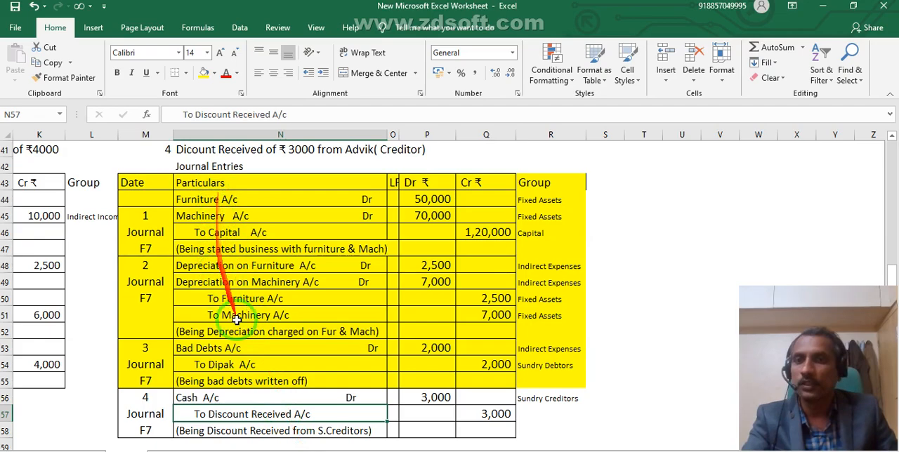
left_click(276, 414)
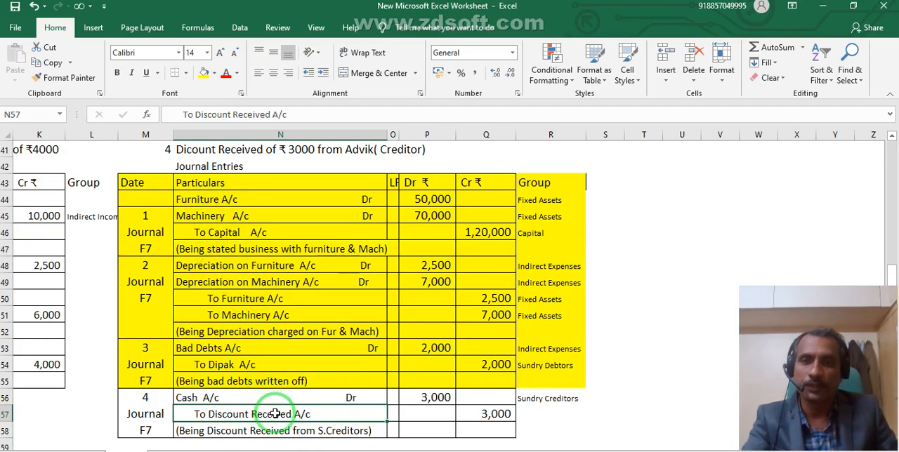
key("alt+Tab")
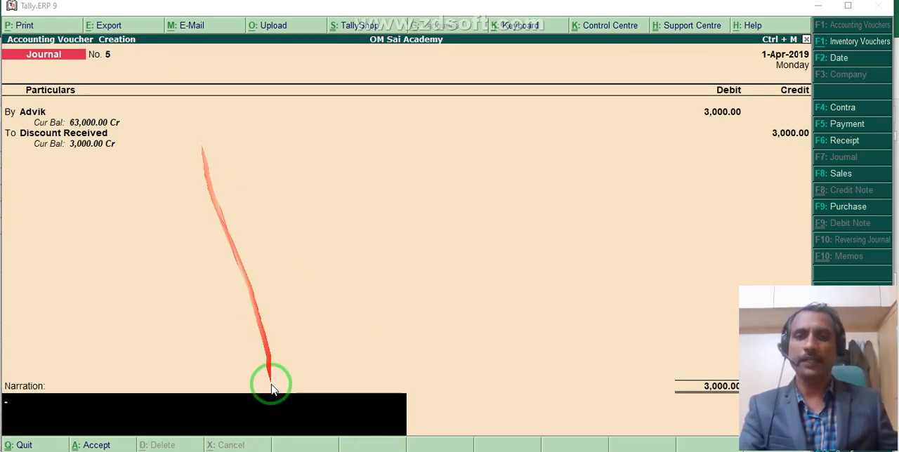
Switch to the Excel worksheet and enter 63000 as the credit amount for Cash A/c in the fourth journal entry.
key("alt+Tab")
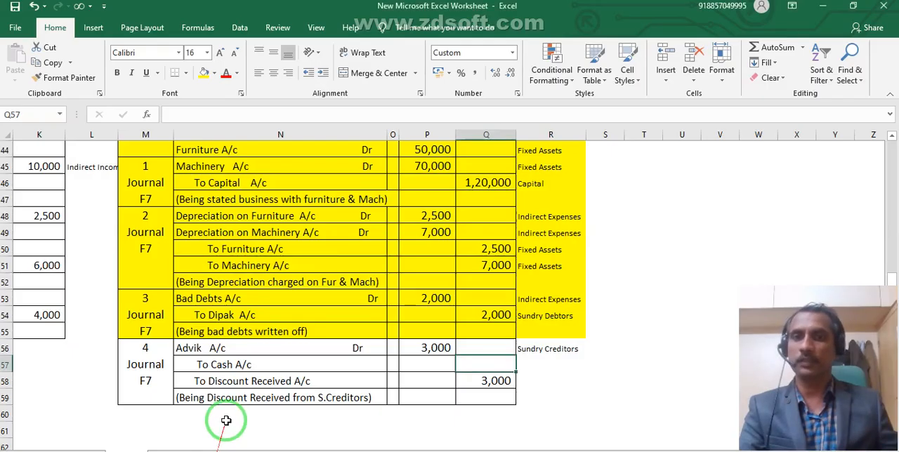
left_click(469, 389)
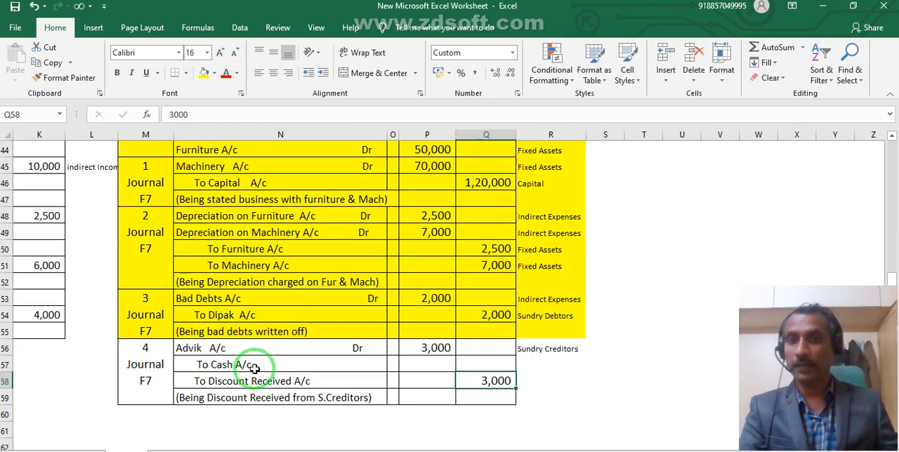
scroll(305, 358, "up", 2)
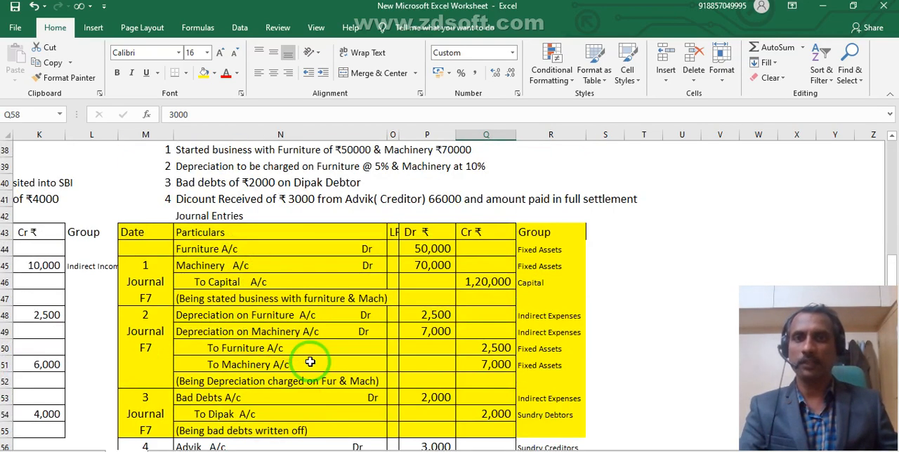
left_click(435, 198)
scroll(270, 307, "down", 1)
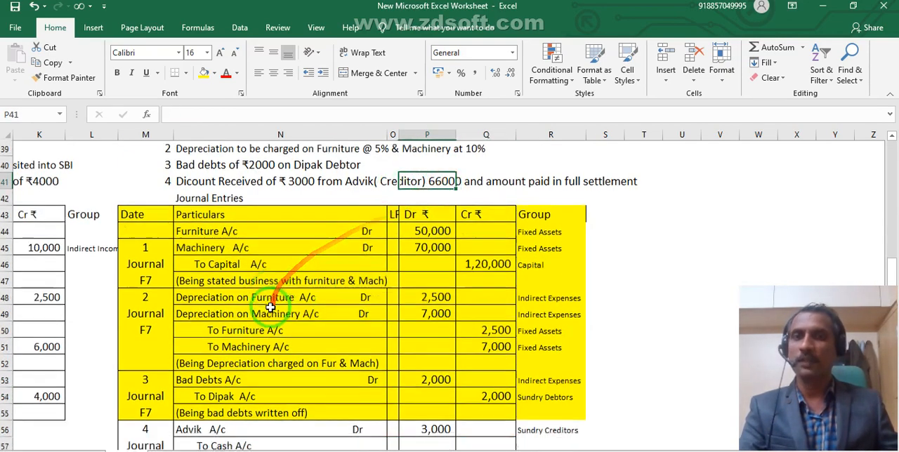
scroll(271, 307, "down", 1)
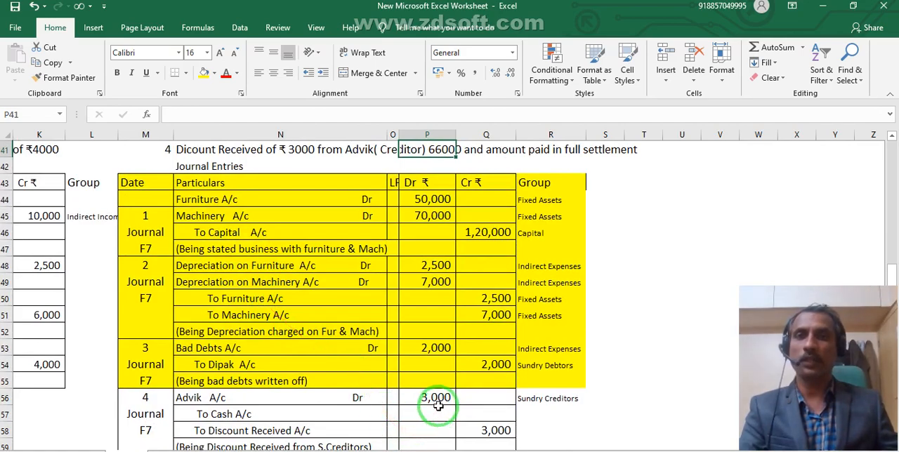
left_click(487, 416)
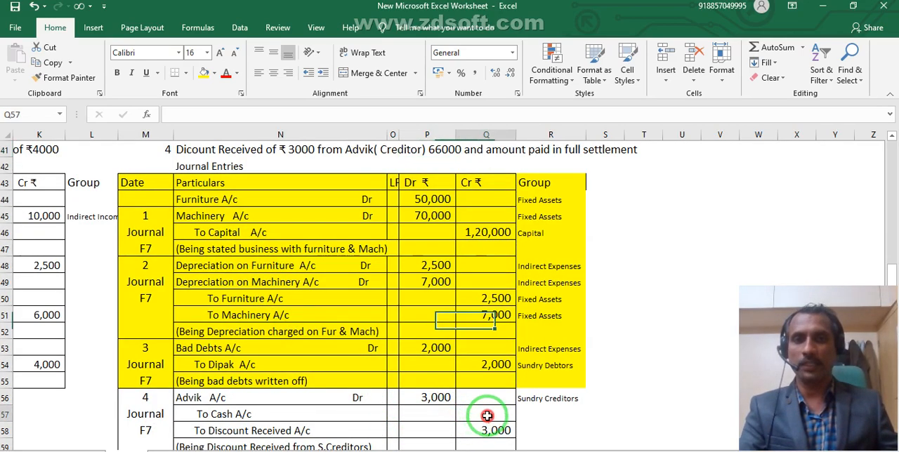
type("63000")
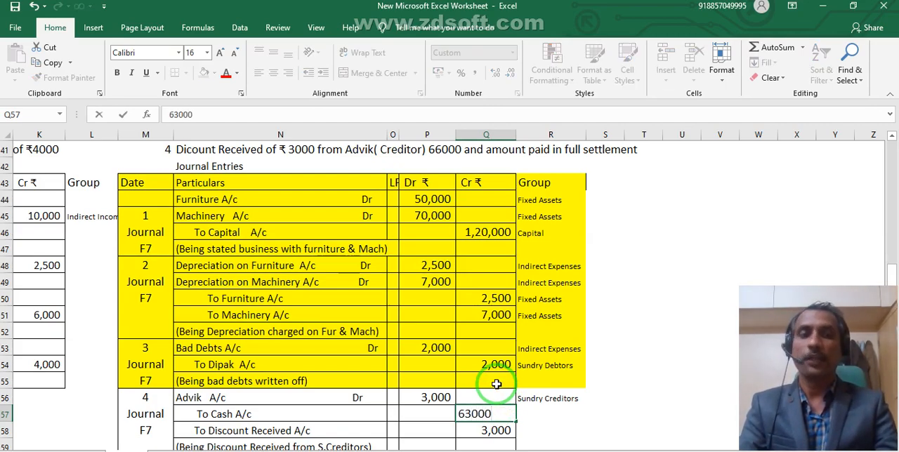
key("Return")
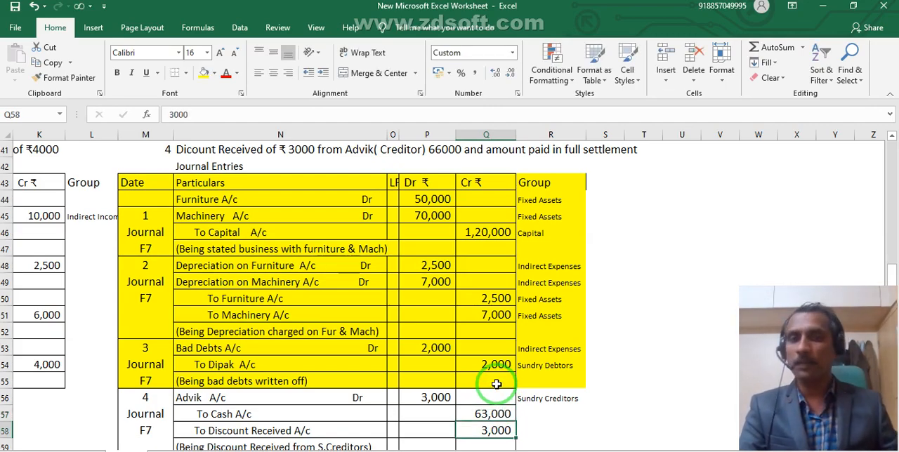
Review the debit and Discount Received amounts of the fourth journal entry in the worksheet, and switch to Tally.ERP 9.
left_click(225, 398)
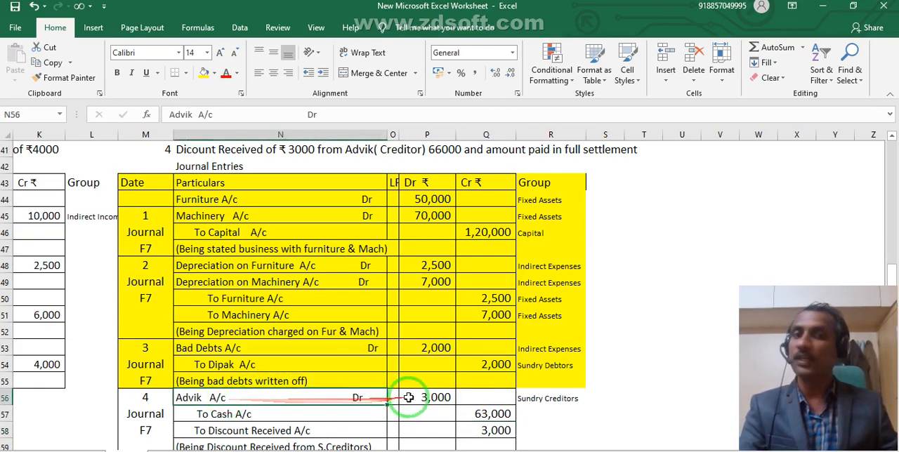
left_click(475, 431)
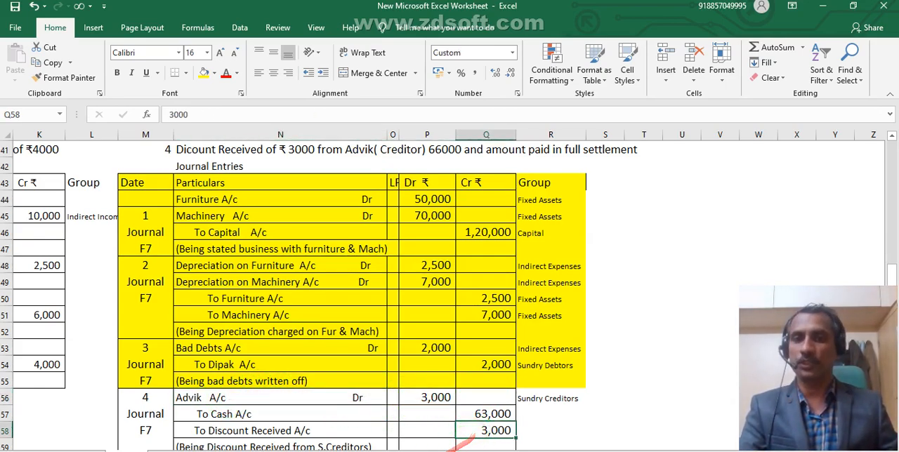
key("alt+Tab")
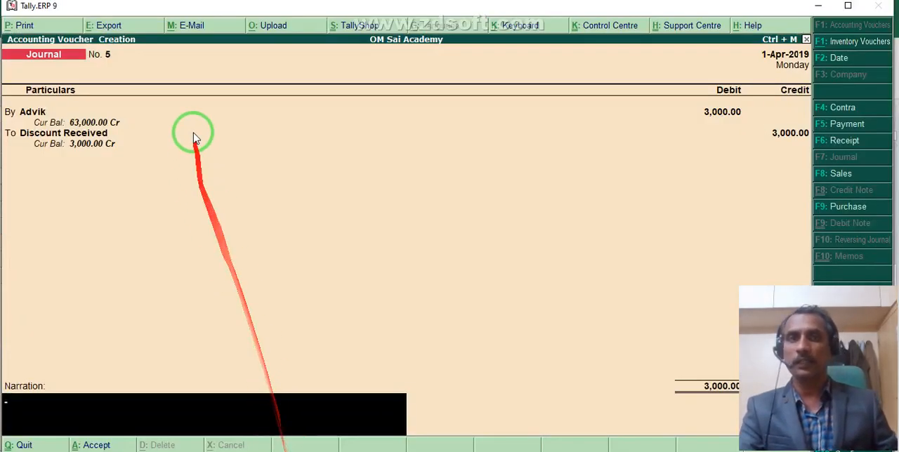
Open the Discount Received ledger from the journal voucher to check its group, and quit it without changes.
left_click(260, 131)
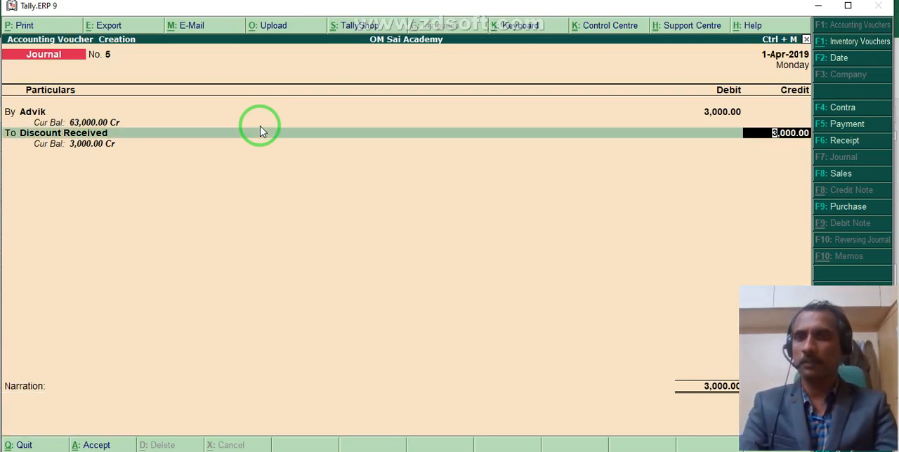
key("BackSpace")
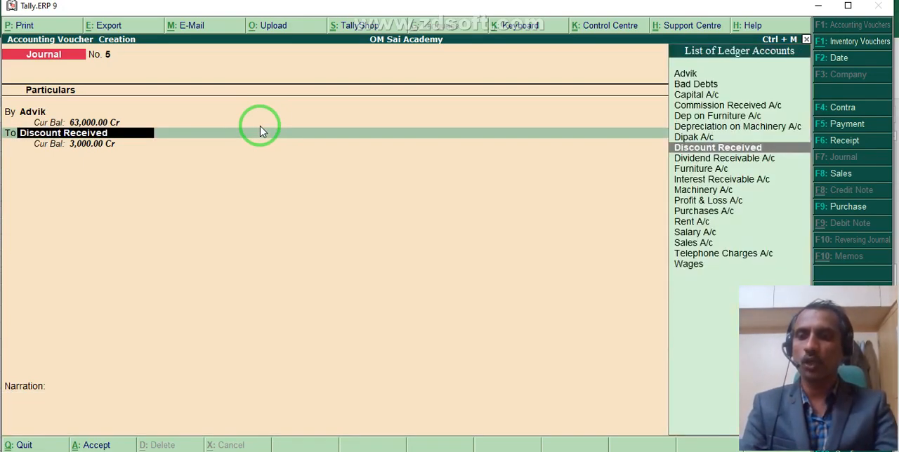
key("ctrl+Return")
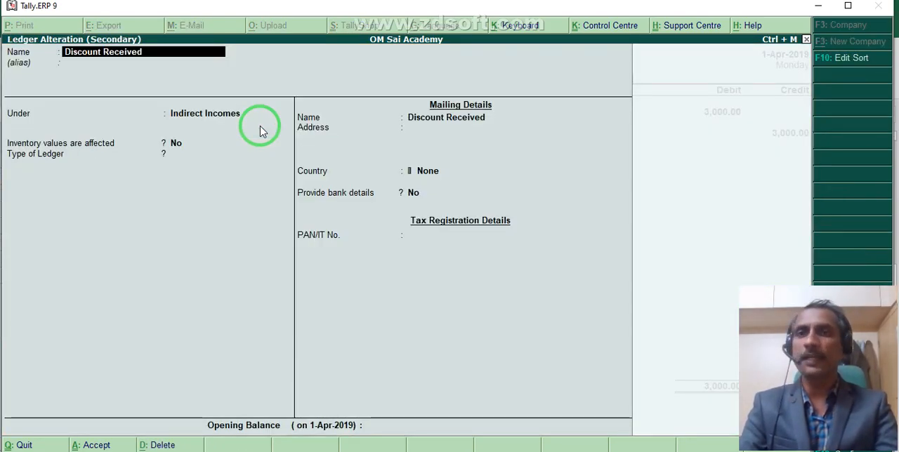
key("Escape")
key("Escape")
key("y")
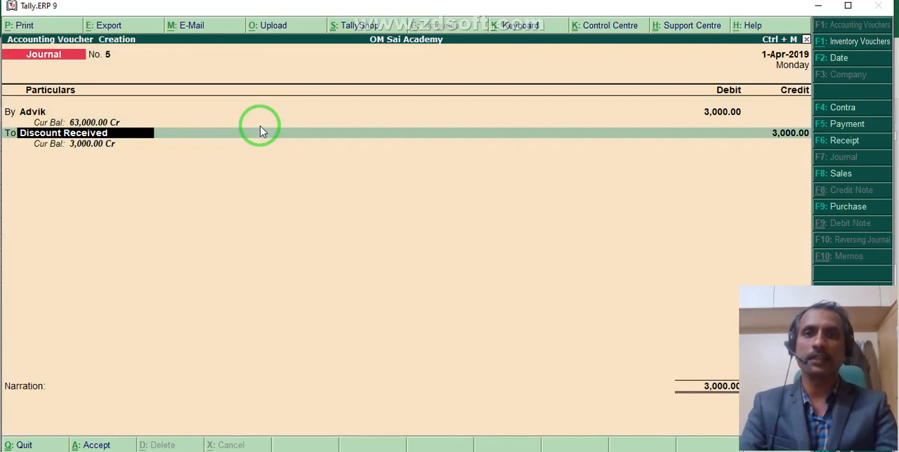
Accept the journal voucher crediting Discount Received with 3,000 and leave the narration blank.
key("Return")
key("Return")
key("Return")
key("Return")
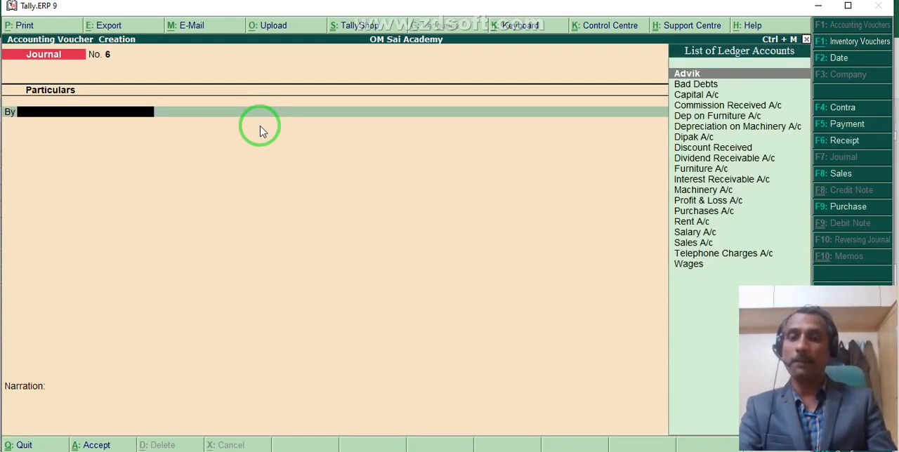
left_click(844, 141)
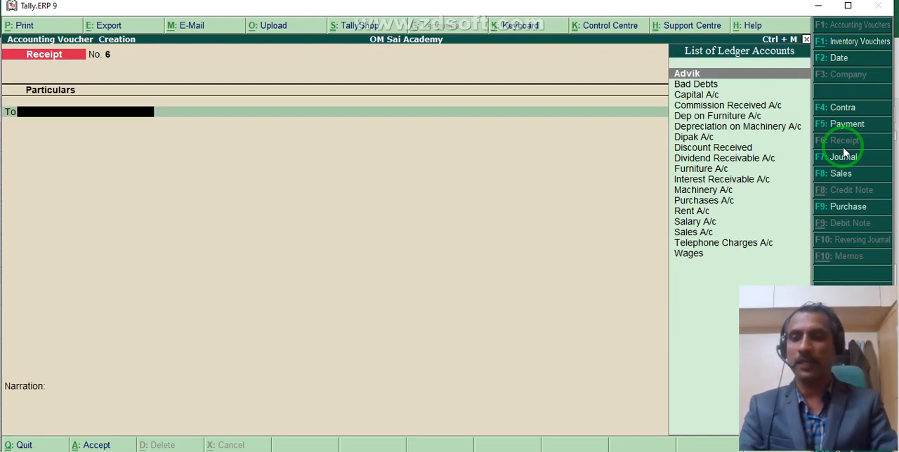
type("A")
key("Return")
type("6300")
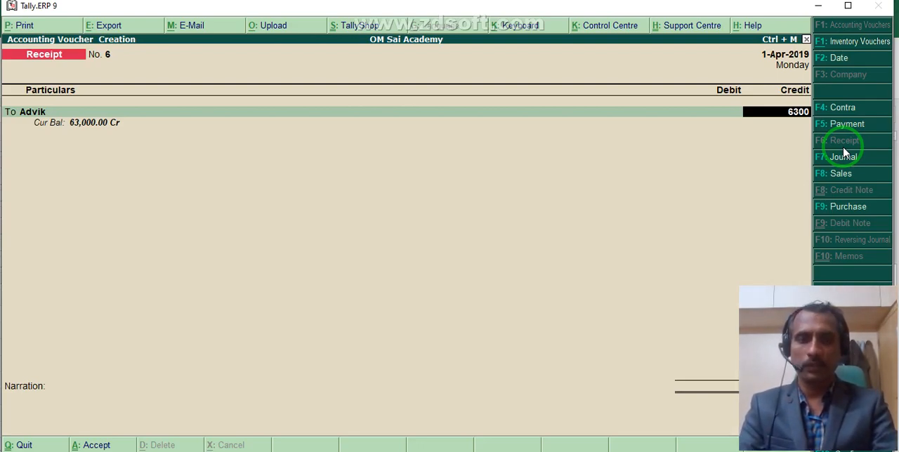
key("BackSpace")
key("BackSpace")
key("BackSpace")
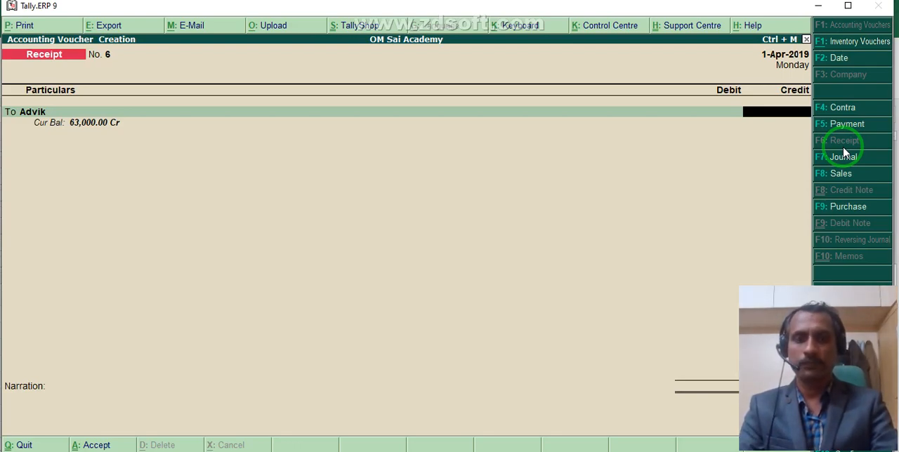
key("BackSpace")
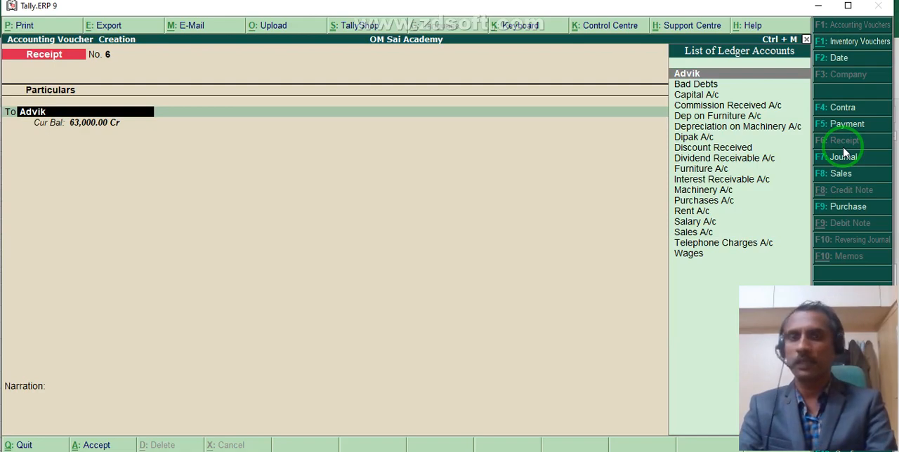
Switch to a Payment voucher and debit the creditor's account with 63,000.
key("F5")
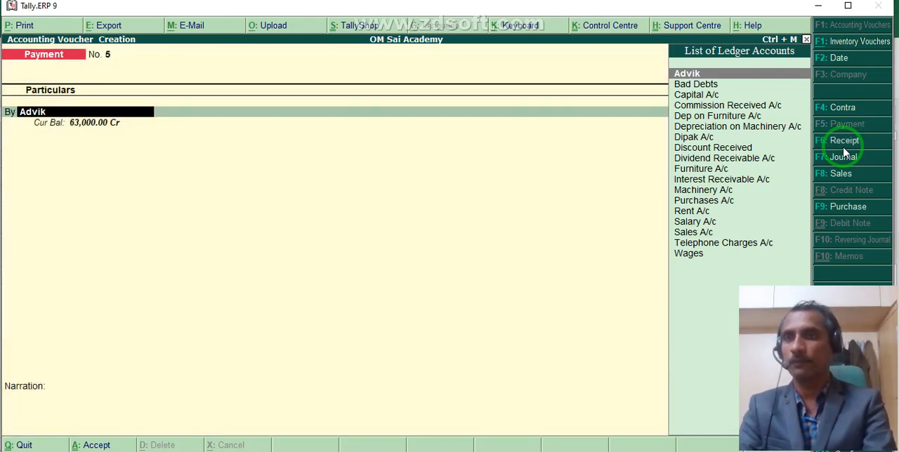
key("Return")
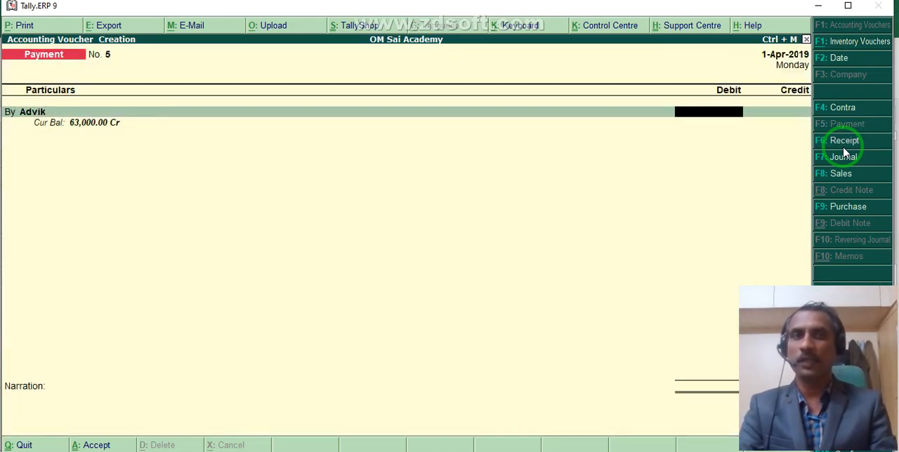
type("63,000")
key("Return")
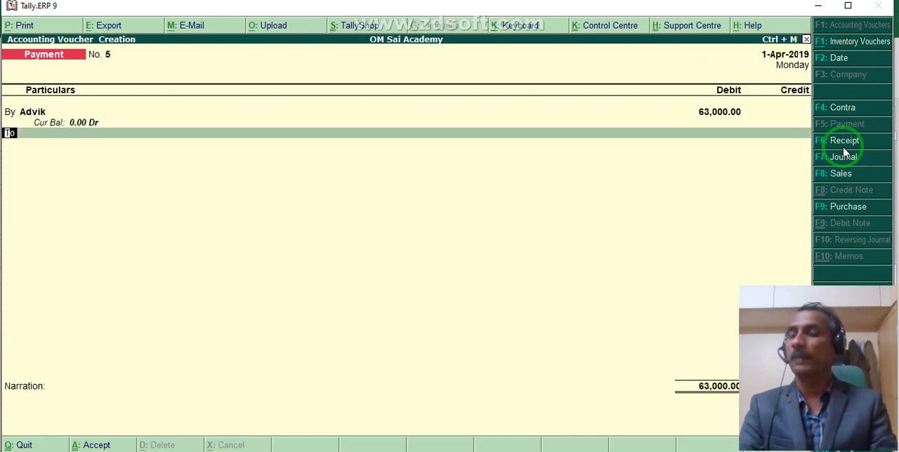
Credit Cash with 63,000 in the payment voucher and accept it with a blank narration.
key("Return")
type("Cash")
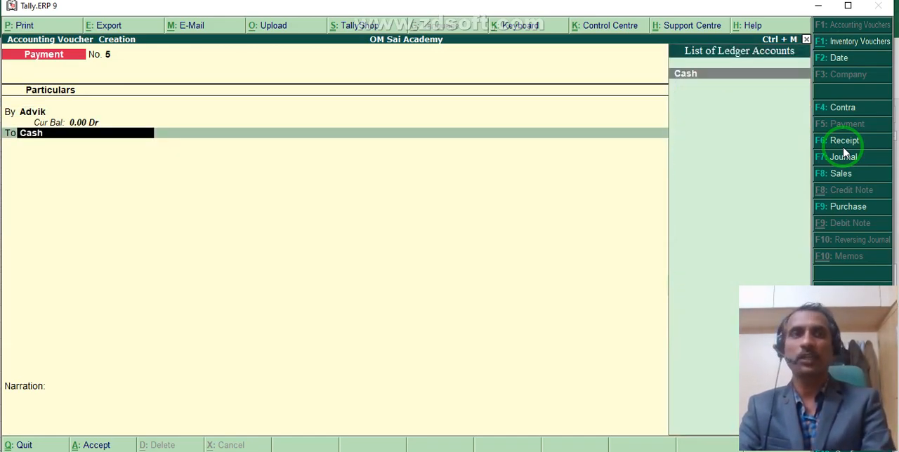
key("Return")
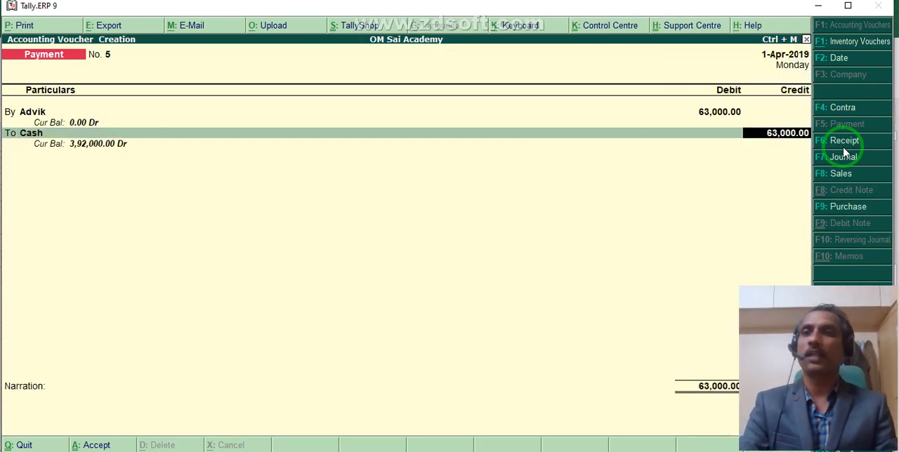
key("Return")
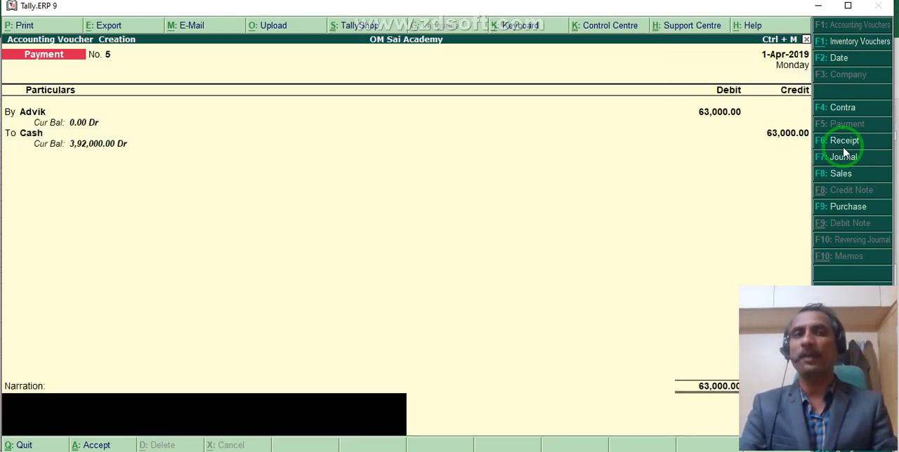
key("Return")
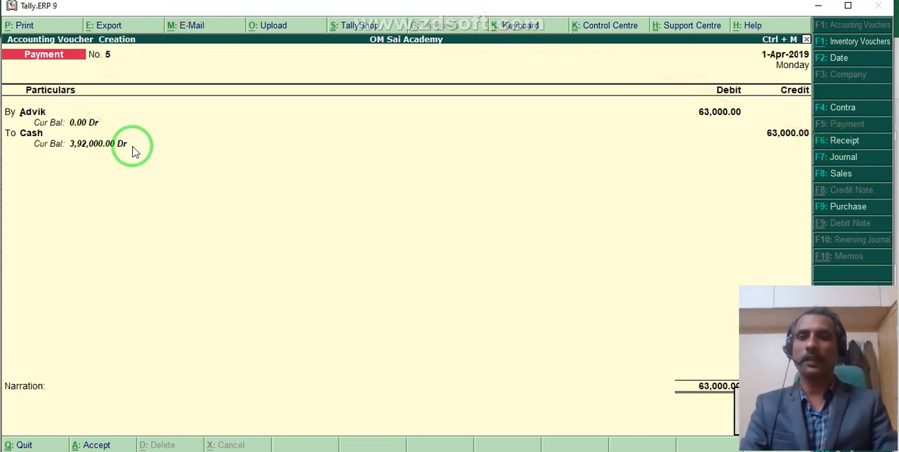
key("Return")
key("Return")
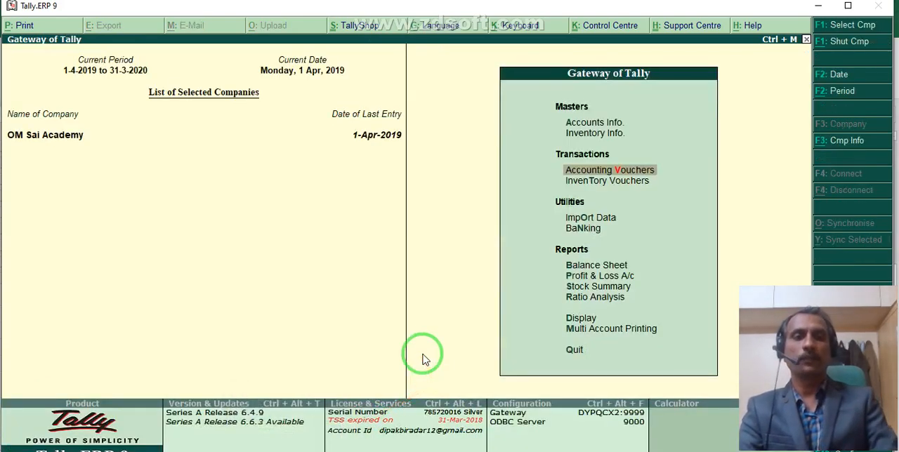
Open the detailed Profit & Loss A/c and check the Discount Received line under Indirect Incomes.
key("Down")
key("Down")
key("Down")
key("Down")
key("Down")
key("Return")
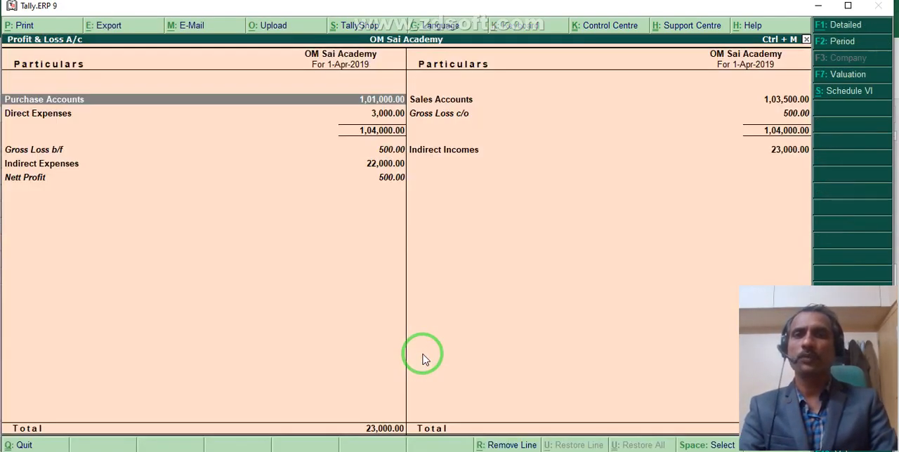
key("alt+F1")
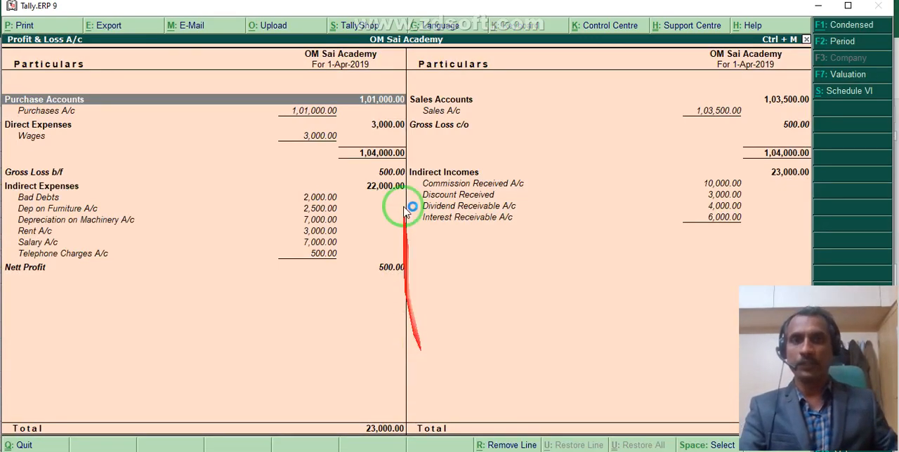
left_click(721, 197)
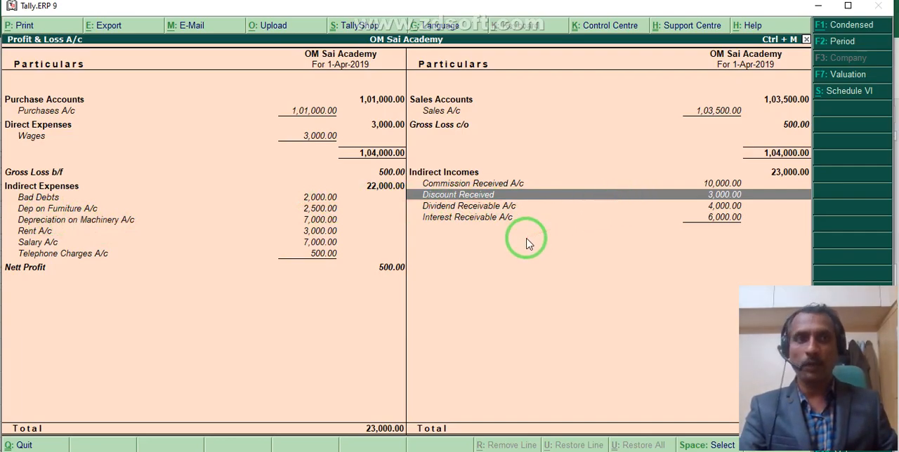
Open the Balance Sheet in detailed view and examine the Sundry Creditors group summary.
key("Escape")
left_click(590, 268)
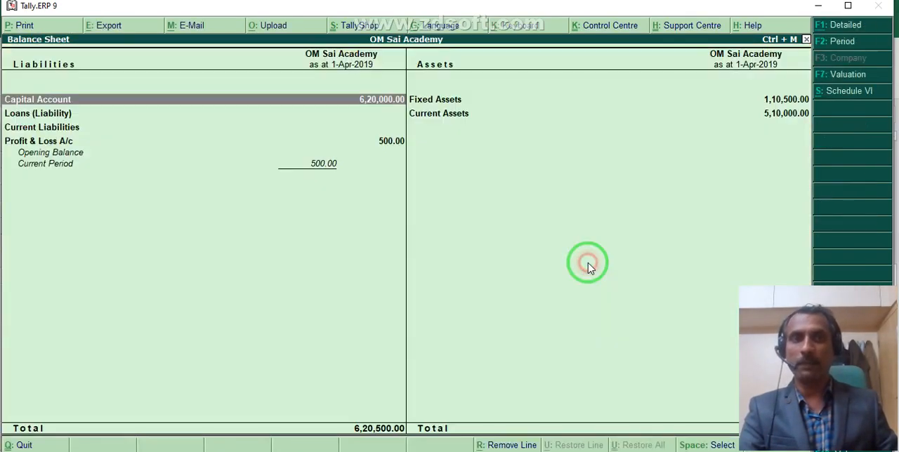
key("alt+F1")
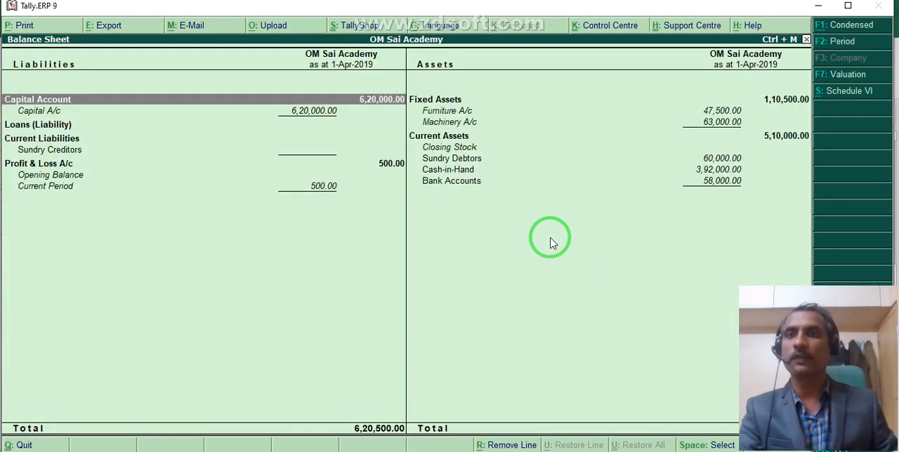
left_click(42, 151)
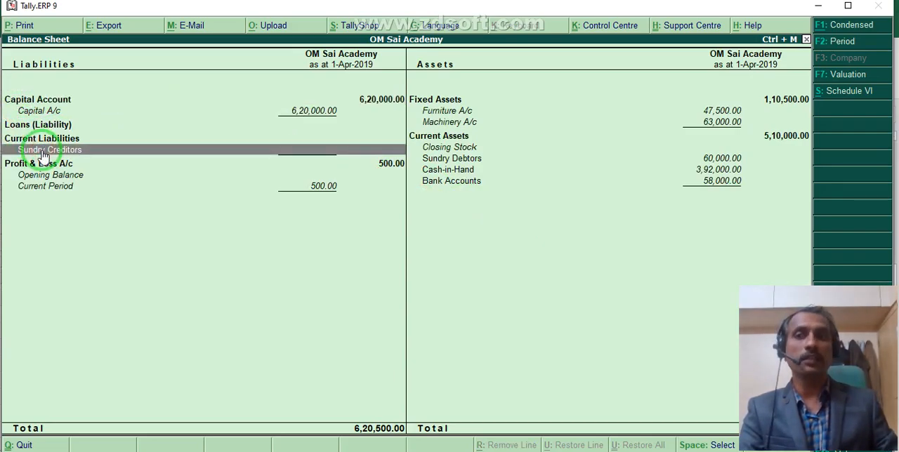
left_click(42, 152)
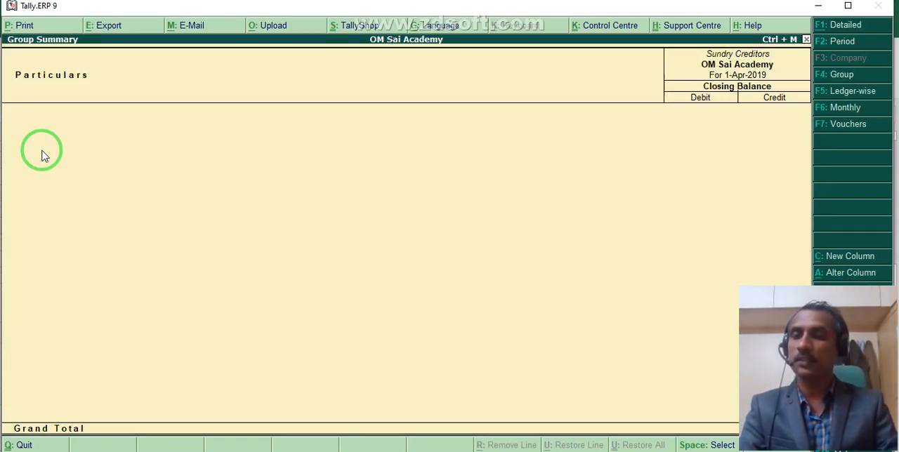
key("Escape")
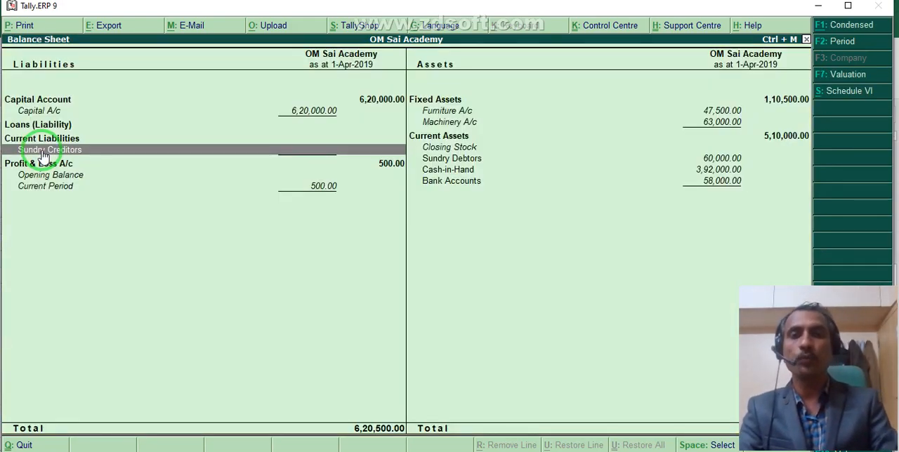
Drill down from Sundry Debtors to the debtor's ledger vouchers, review the receipt, sales and bad debts entries, and return to the Balance Sheet.
key("Right")
key("Return")
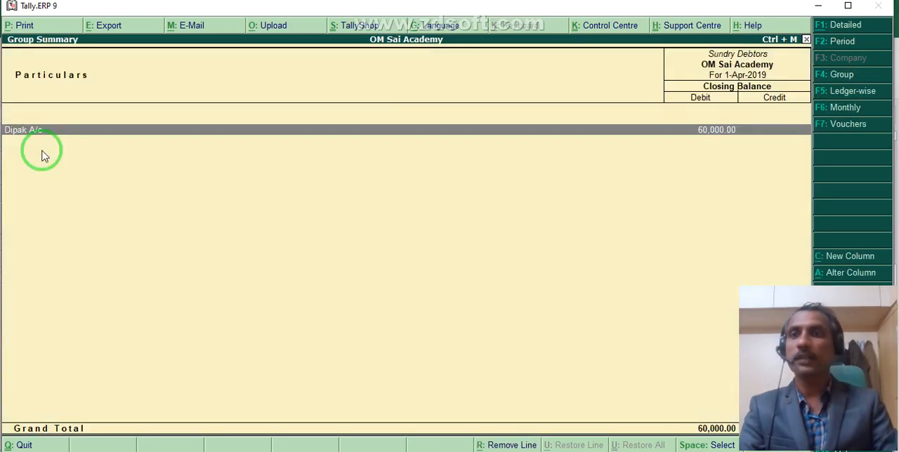
key("alt+F1")
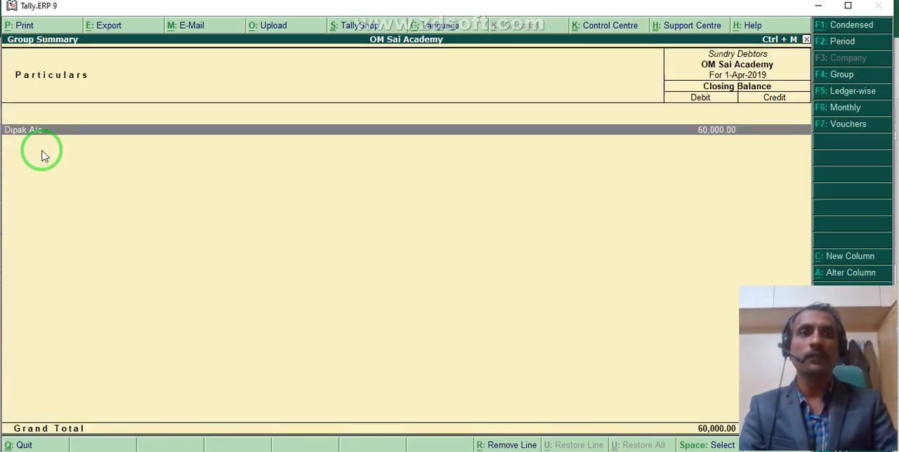
key("Return")
key("Return")
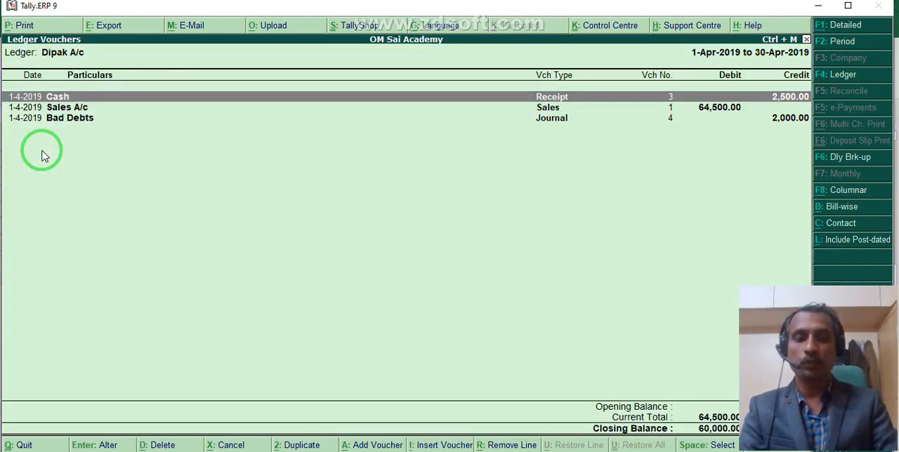
key("Down")
key("Up")
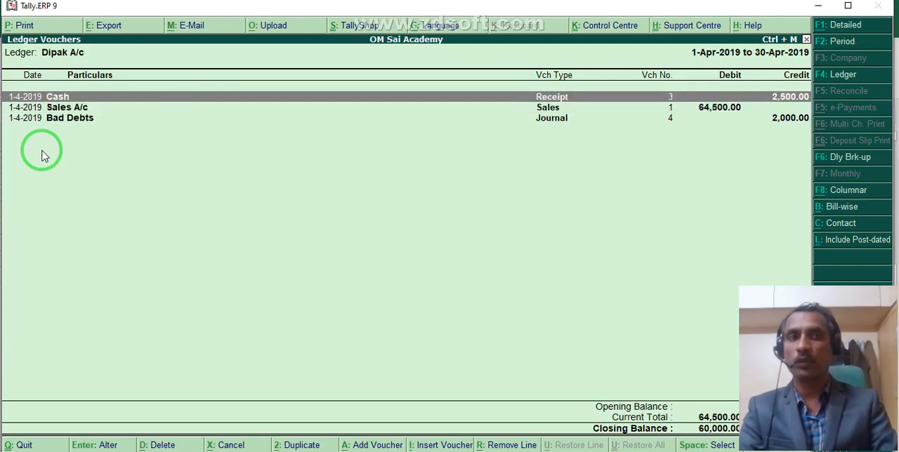
key("Down")
key("Down")
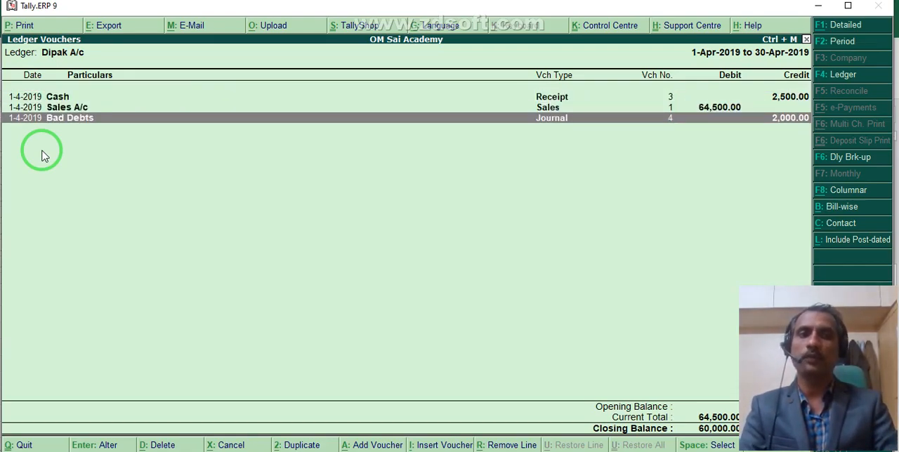
key("Escape")
key("Escape")
key("Escape")
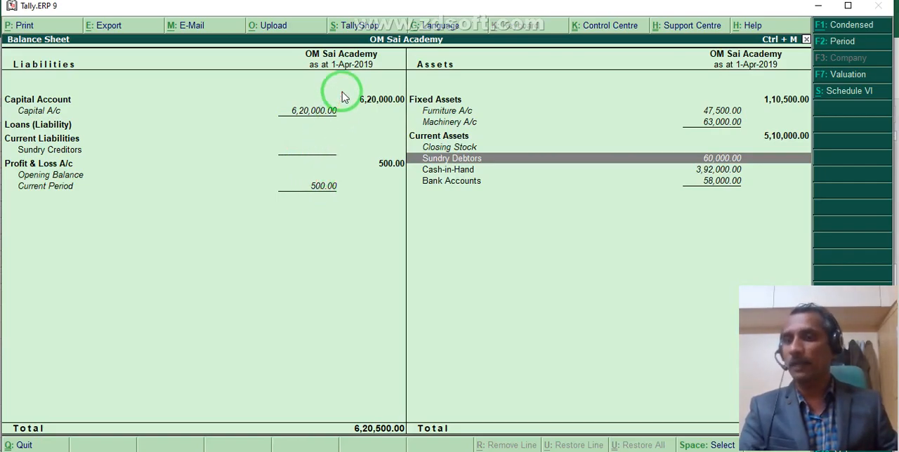
Leave the Balance Sheet and reopen the Profit & Loss A/c report.
key("Escape")
key("Down")
key("Return")
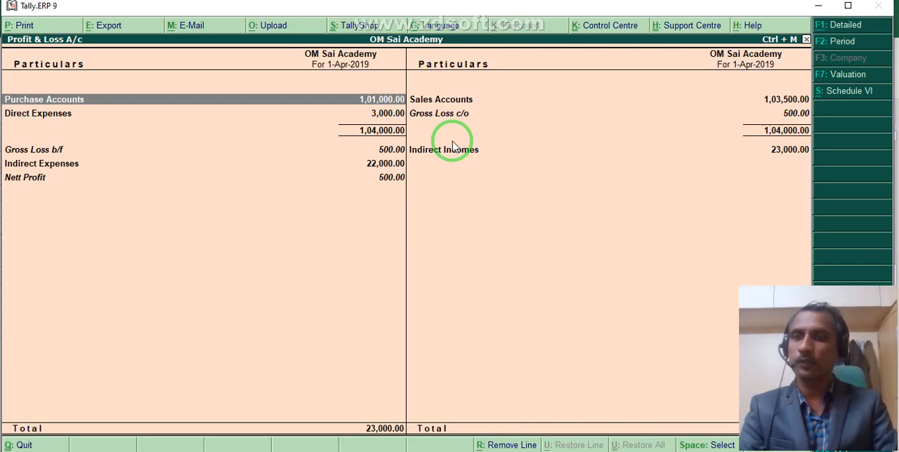
Check the nett profit in the detailed Profit & Loss A/c and debit Profit & Loss A/c with 500 in a new journal voucher.
key("alt+F1")
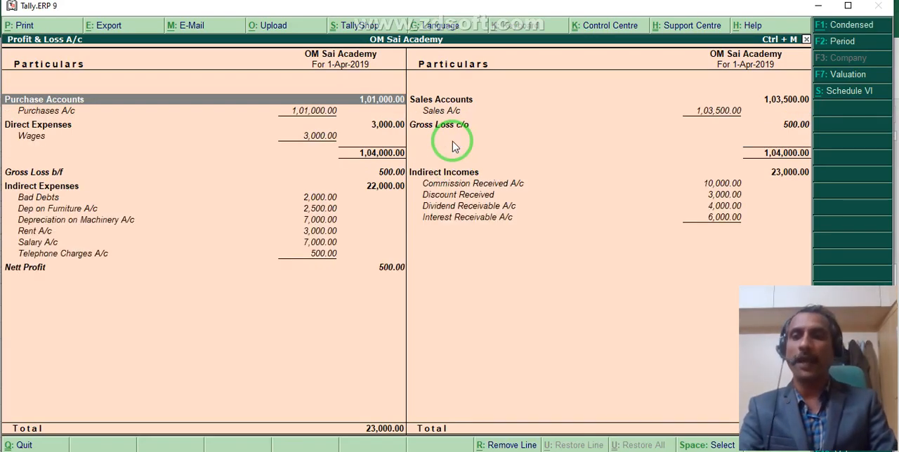
key("Escape")
key("Up")
key("Up")
key("Up")
key("Up")
key("Up")
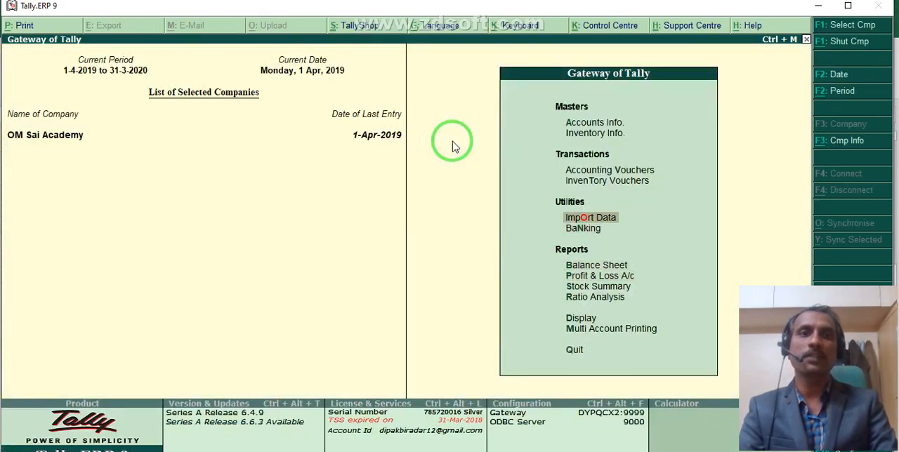
key("Return")
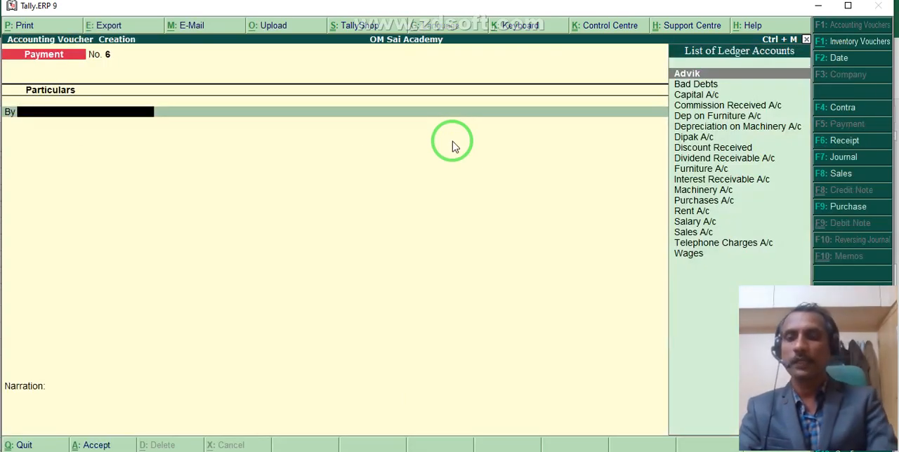
key("F7")
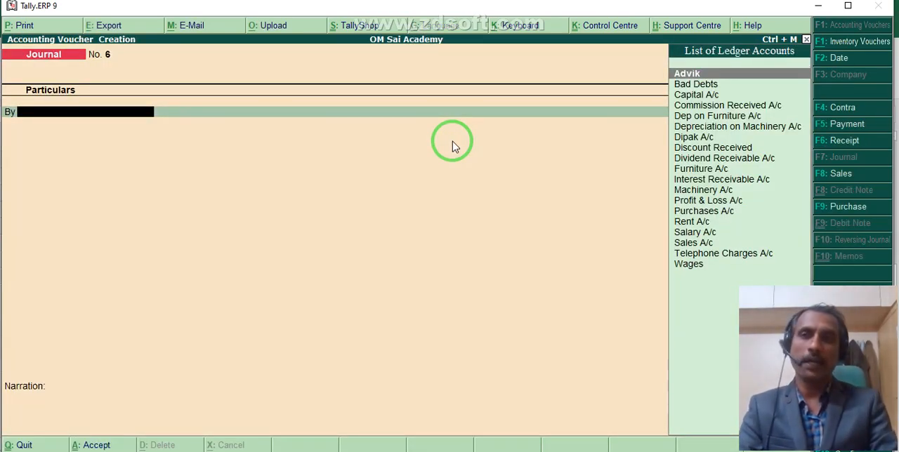
type("P")
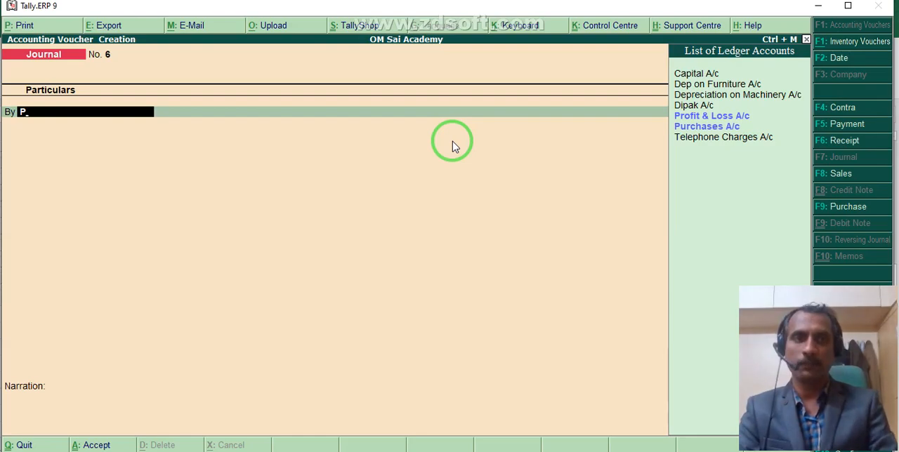
key("Return")
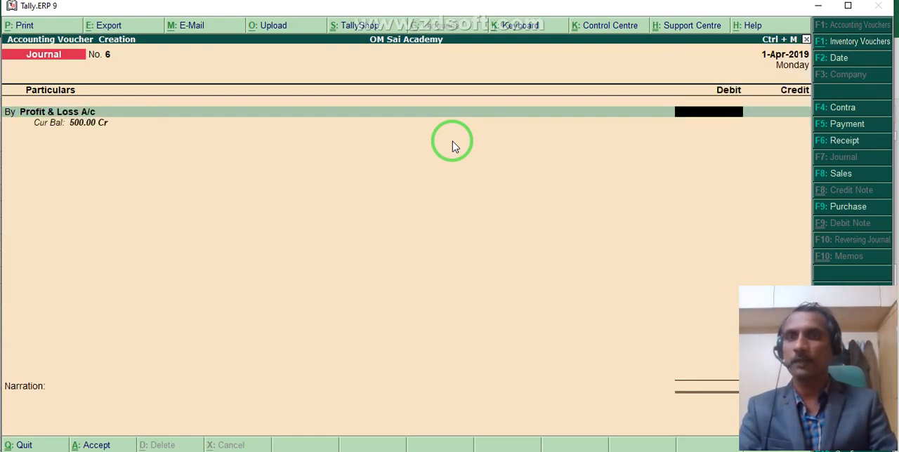
type("5000")
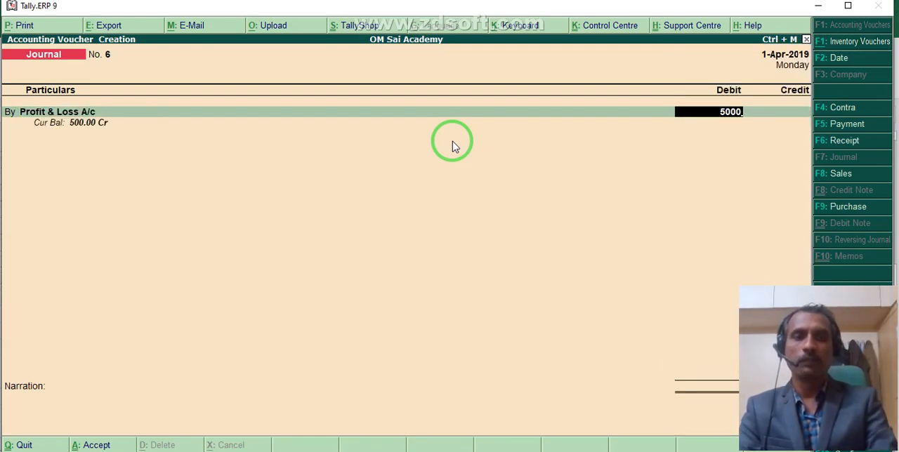
key("Return")
key("Return")
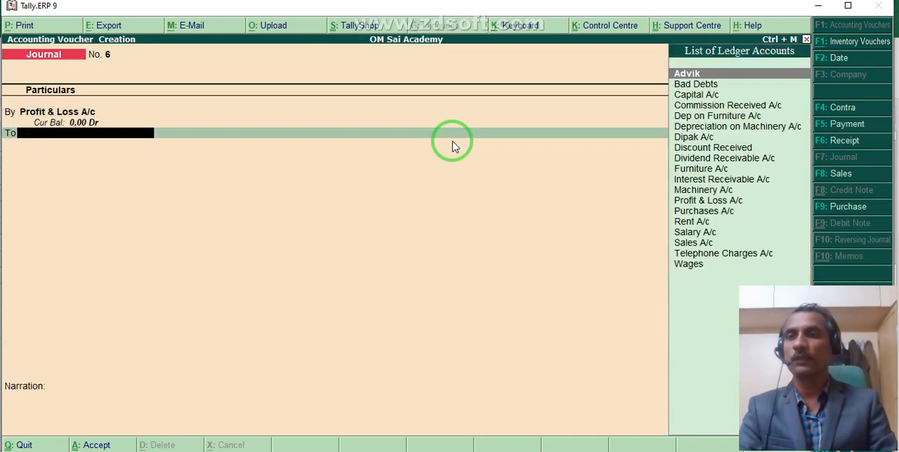
Credit Capital A/c with 500 in the journal voucher and save the entry.
type("c")
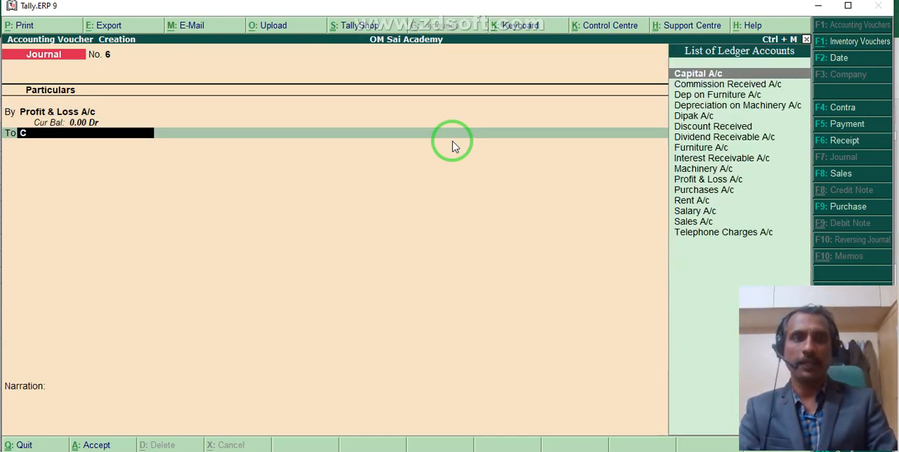
key("Return")
key("Return")
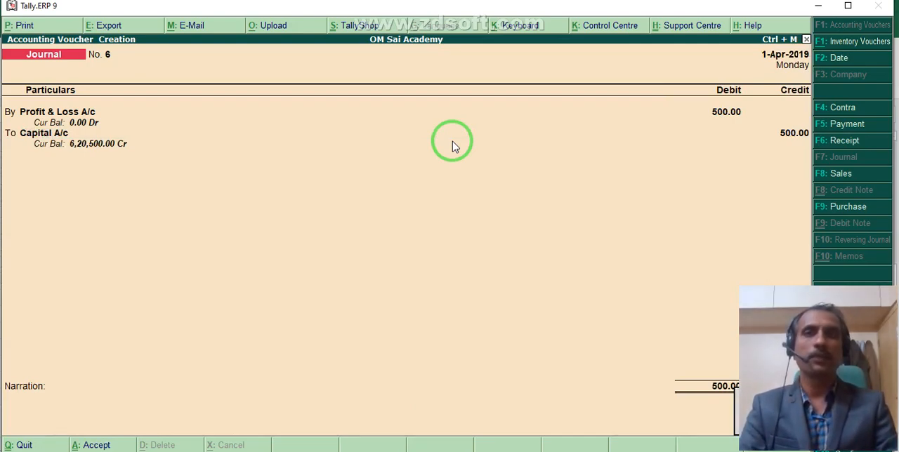
key("Return")
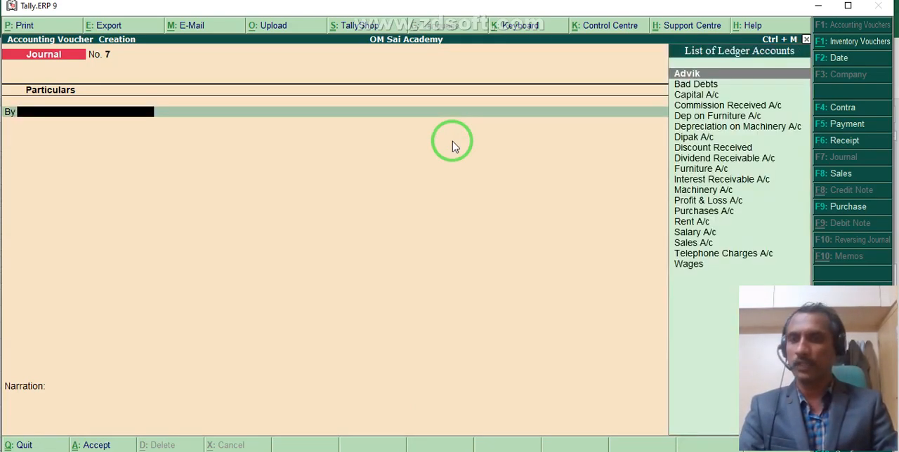
Leave voucher entry and open the Balance Sheet in detailed view to check the Capital Account and Profit & Loss A/c lines.
key("Escape")
key("Down")
key("Down")
key("Down")
key("Down")
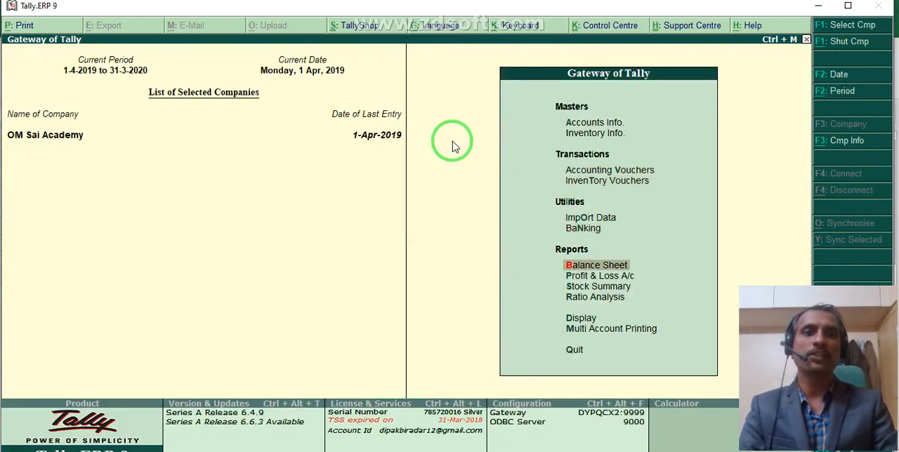
key("Return")
key("alt+F1")
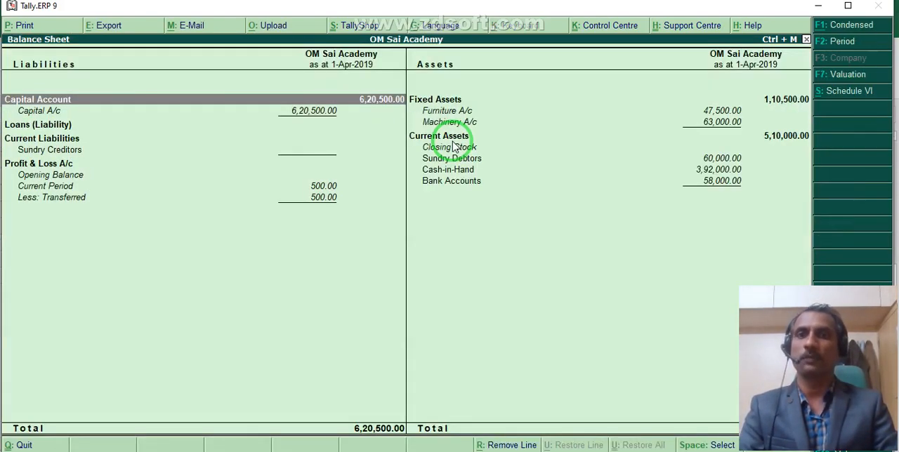
Drill down from Capital Account to the Capital A/c ledger vouchers, review the entries through the Profit & Loss A/c journal, and return to the Balance Sheet.
double_click(371, 99)
double_click(373, 104)
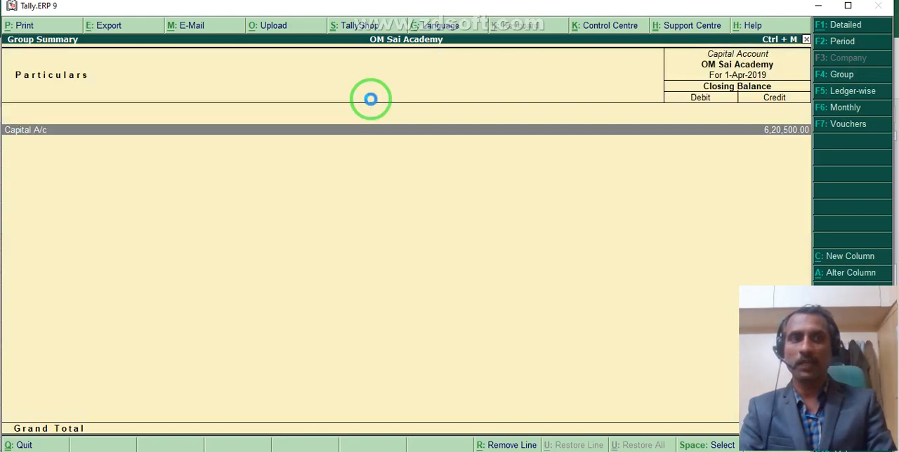
double_click(372, 104)
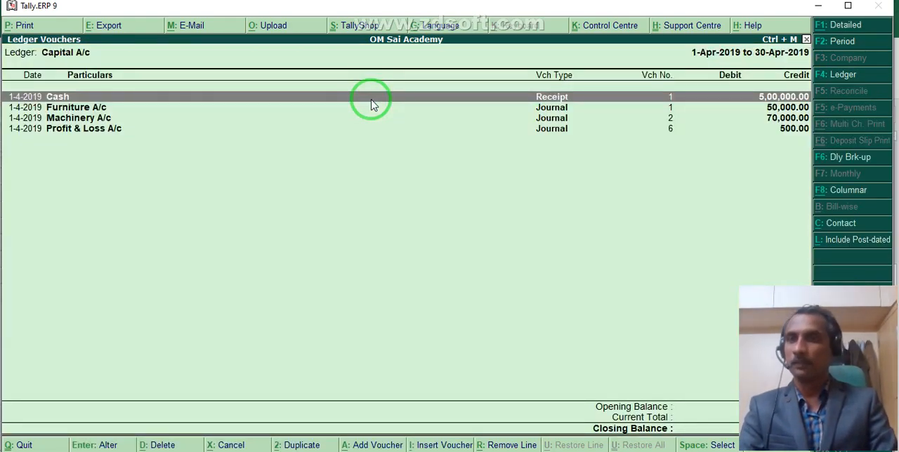
key("Down")
key("Down")
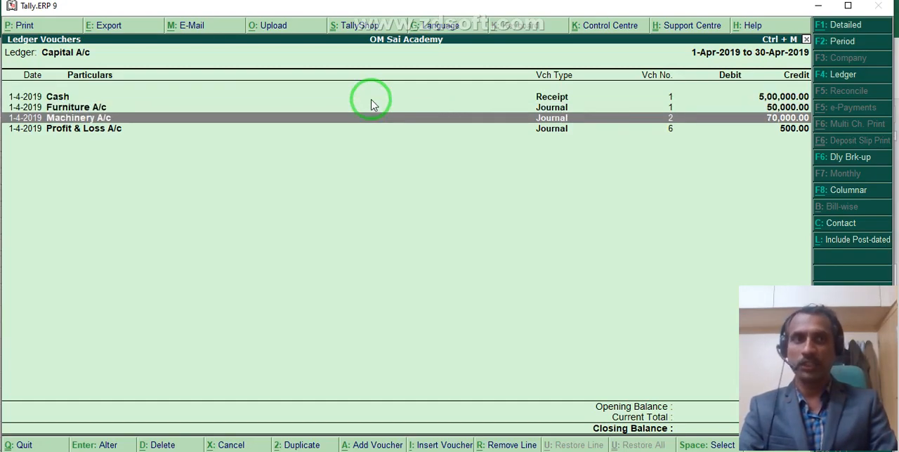
key("Down")
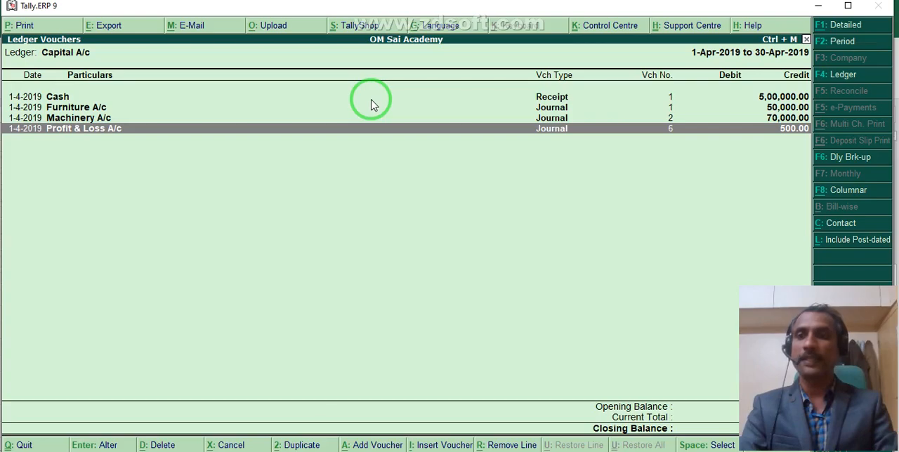
key("Escape")
key("Escape")
key("Escape")
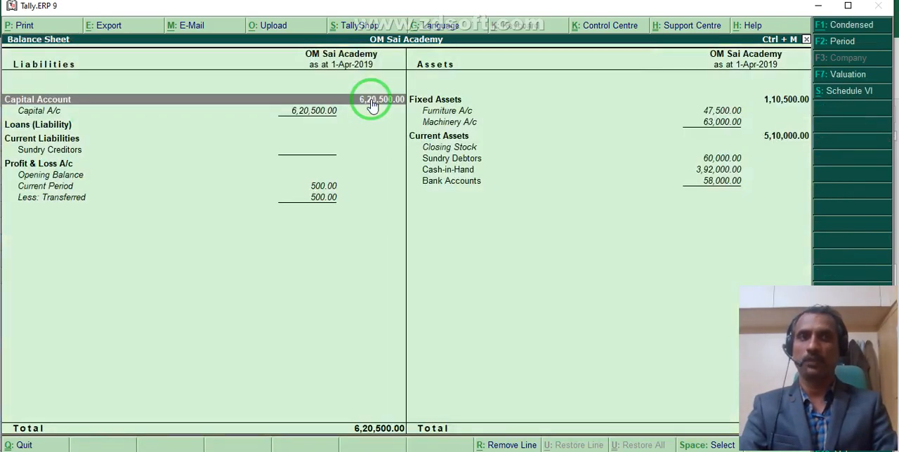